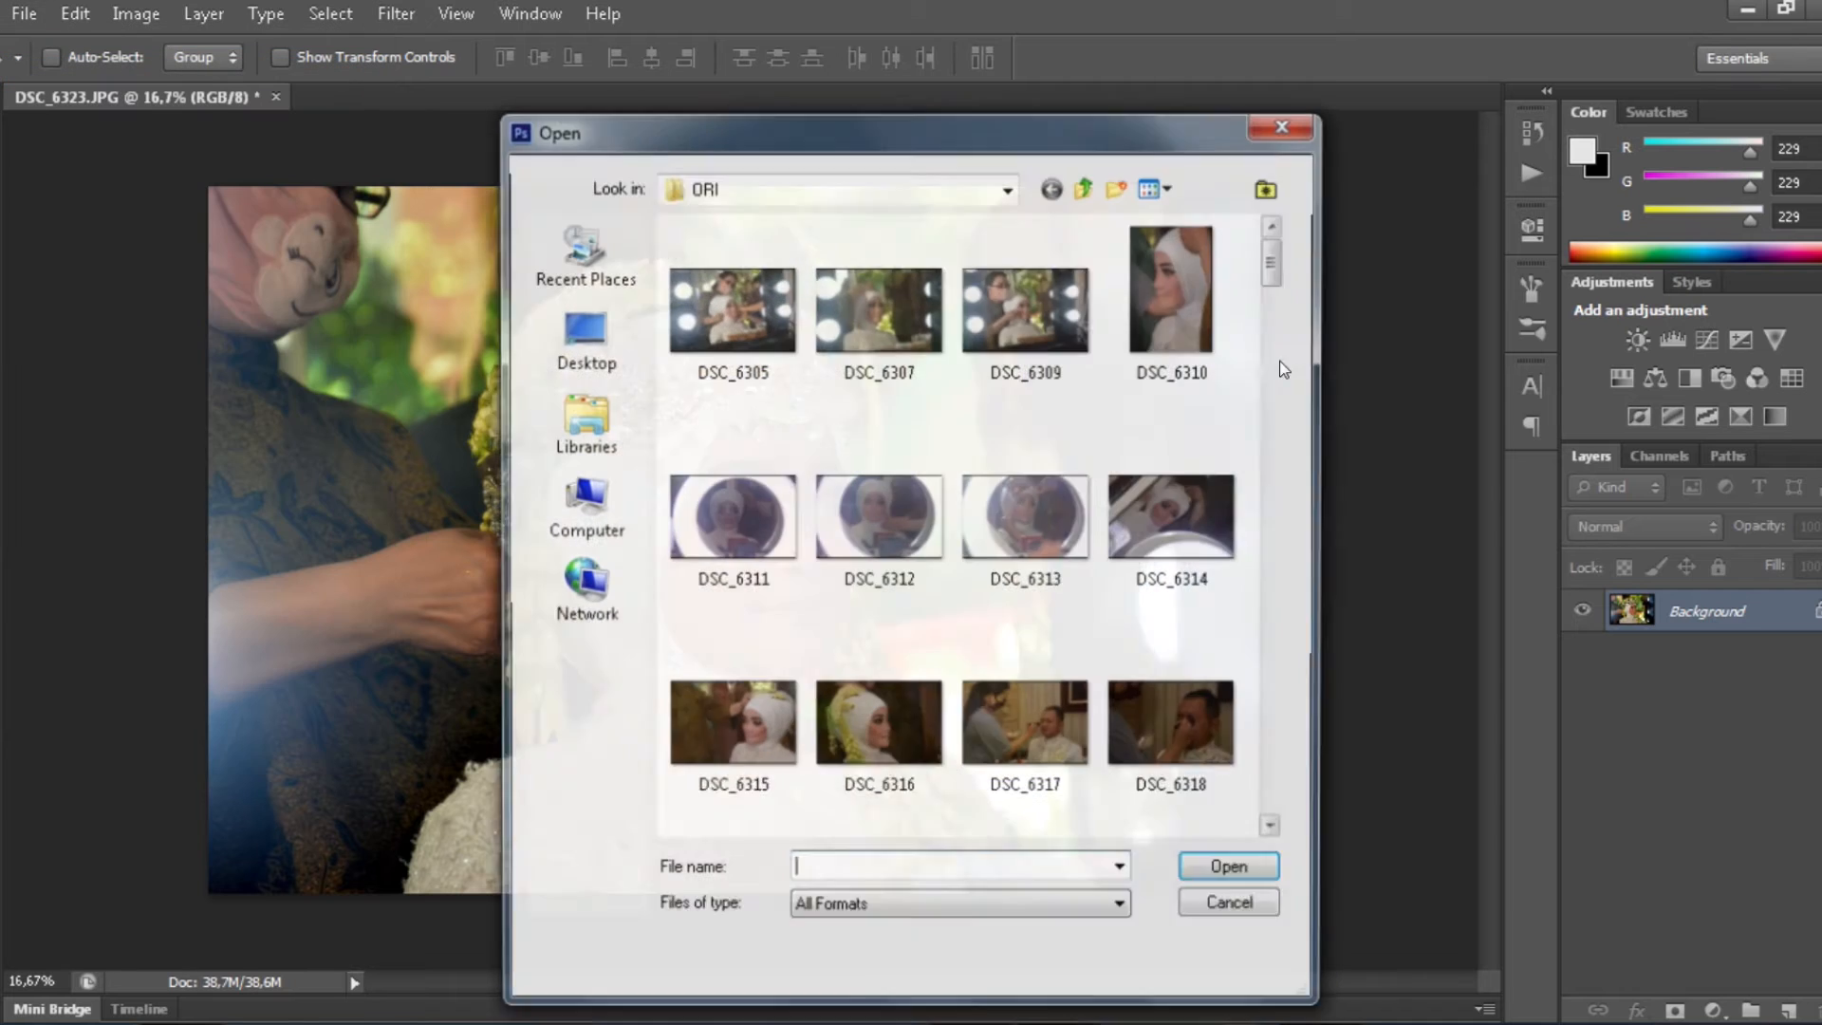
- Open DSC_6326 and apply Auto Color and Auto Tone
drag(1278, 258, 1289, 334)
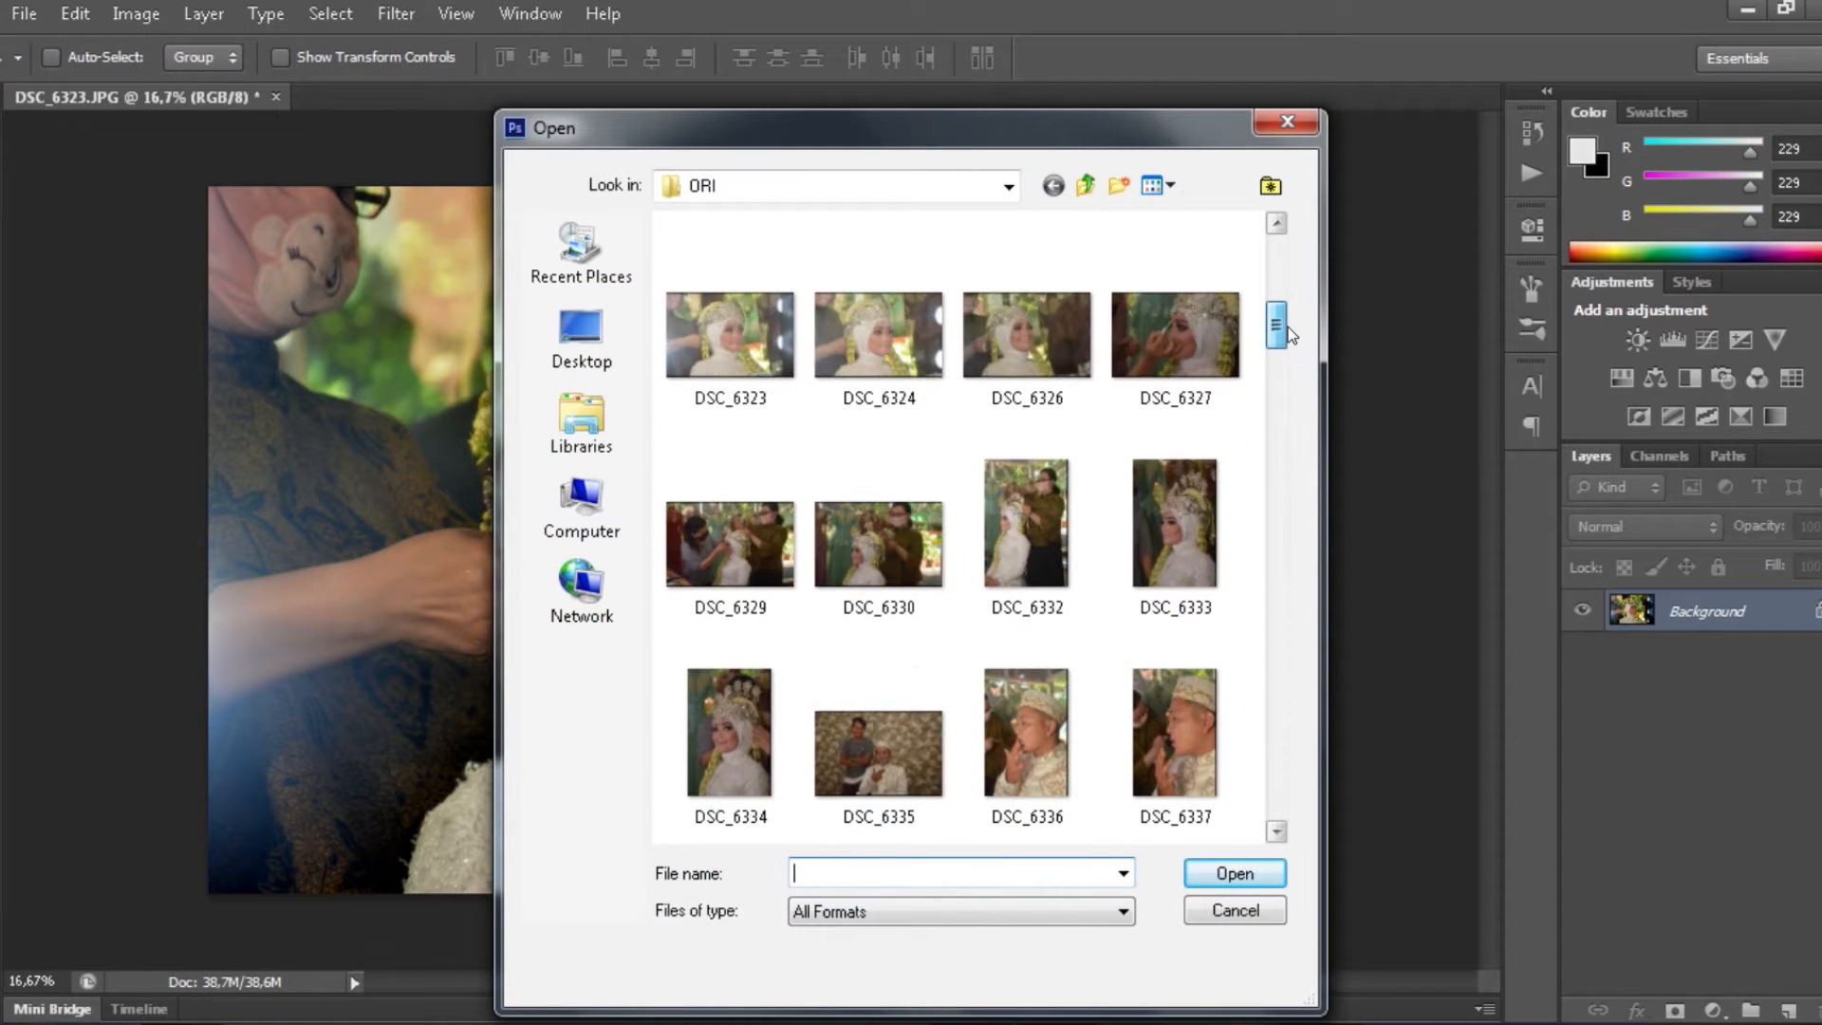
double_click(1044, 328)
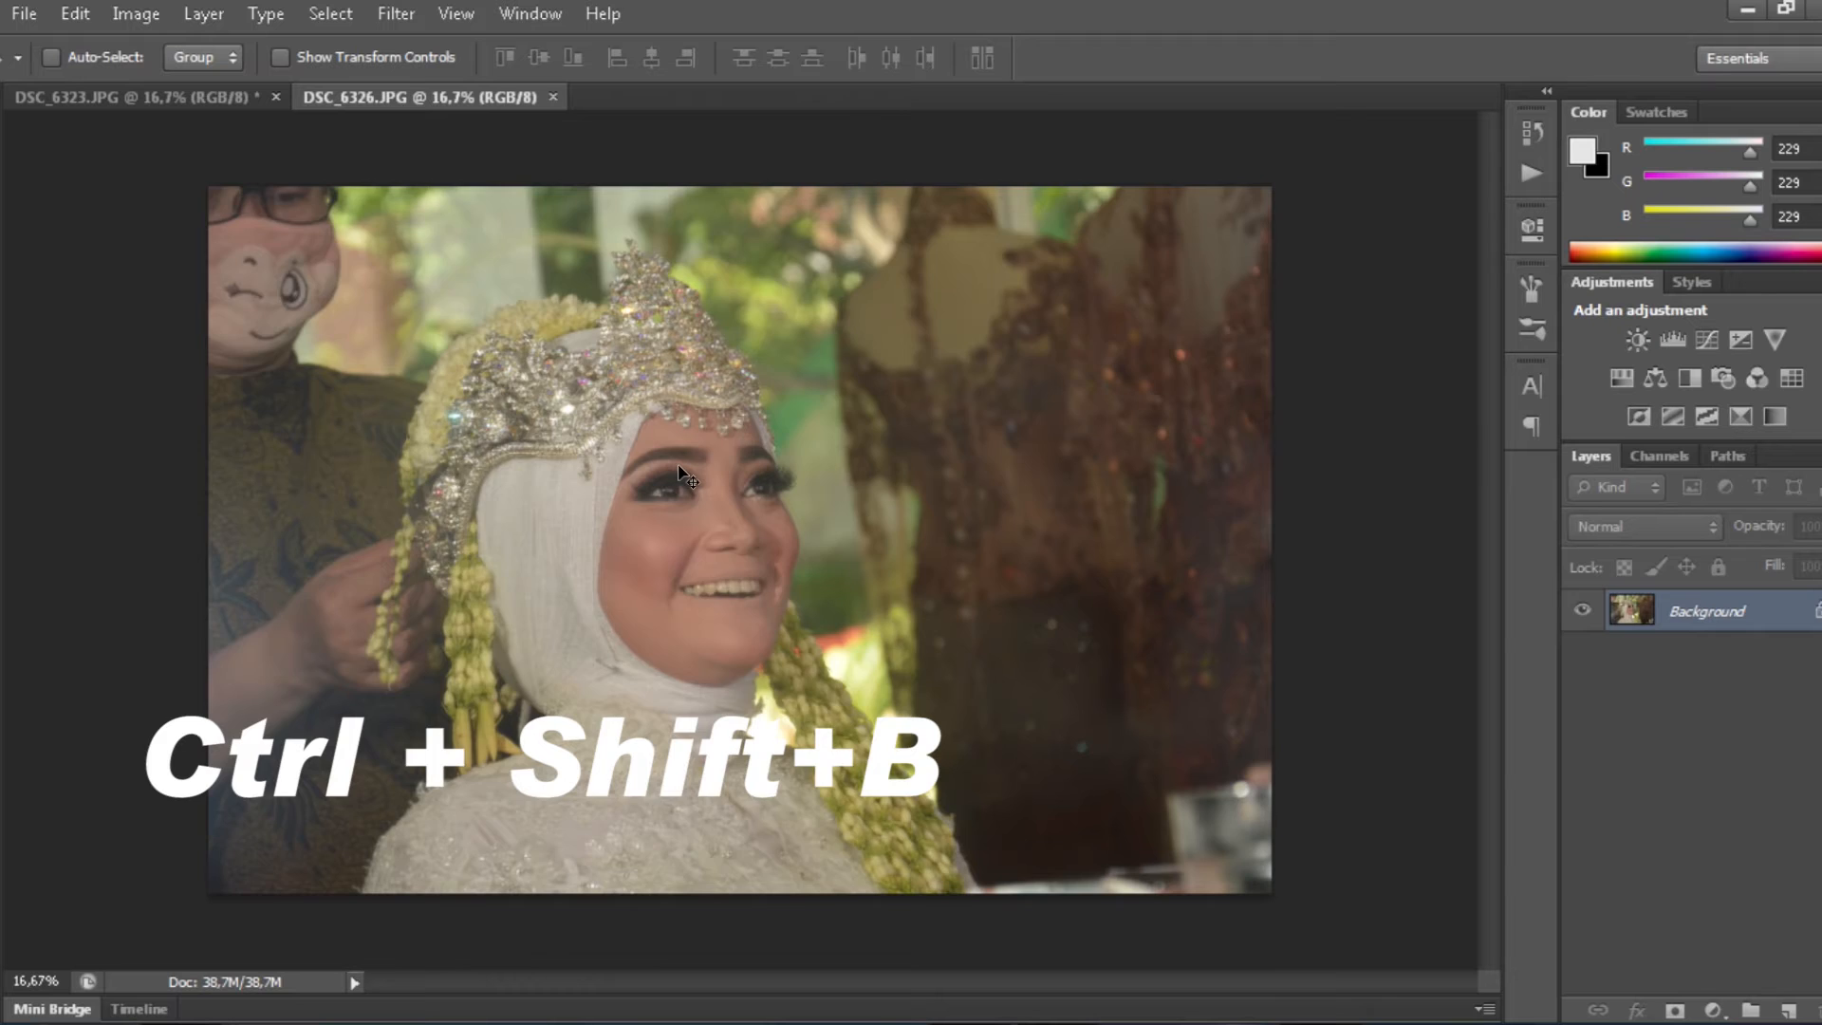
key(ctrl+shift+b)
key(ctrl+shift+l)
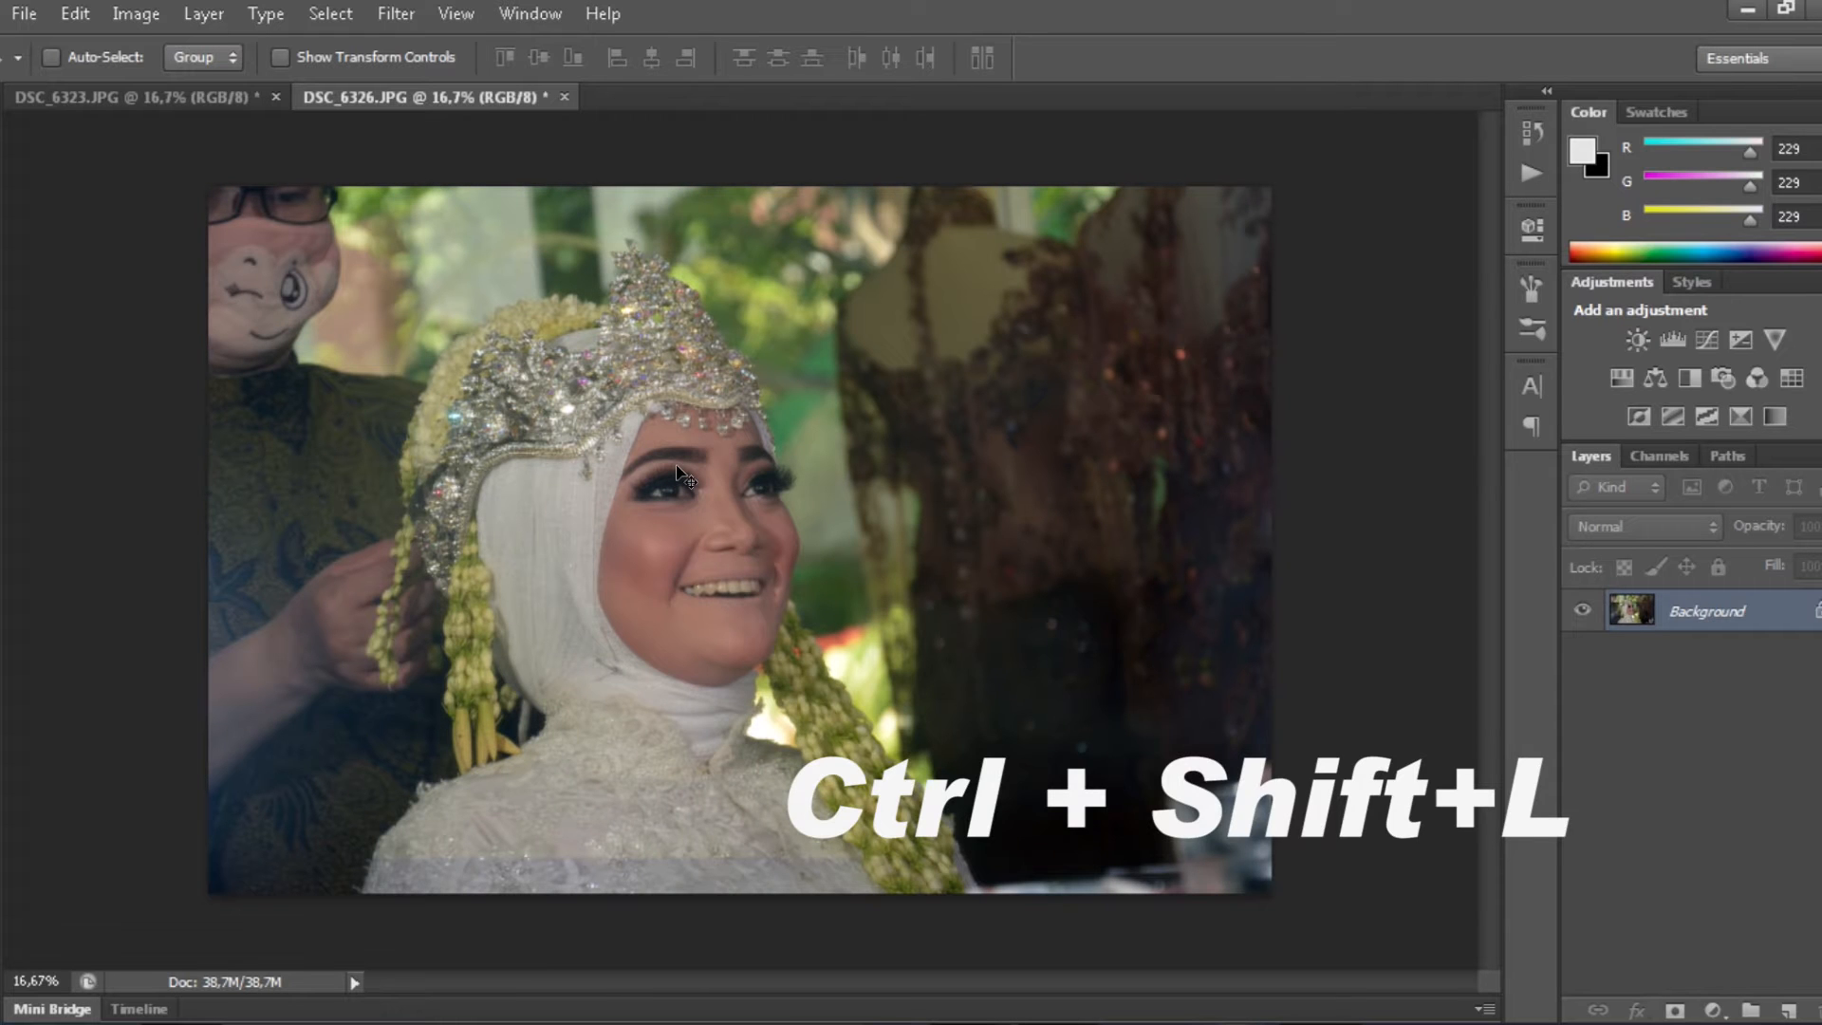
- Shift the colour balance toward yellow, with Yellow/Blue at -12
key(ctrl+b)
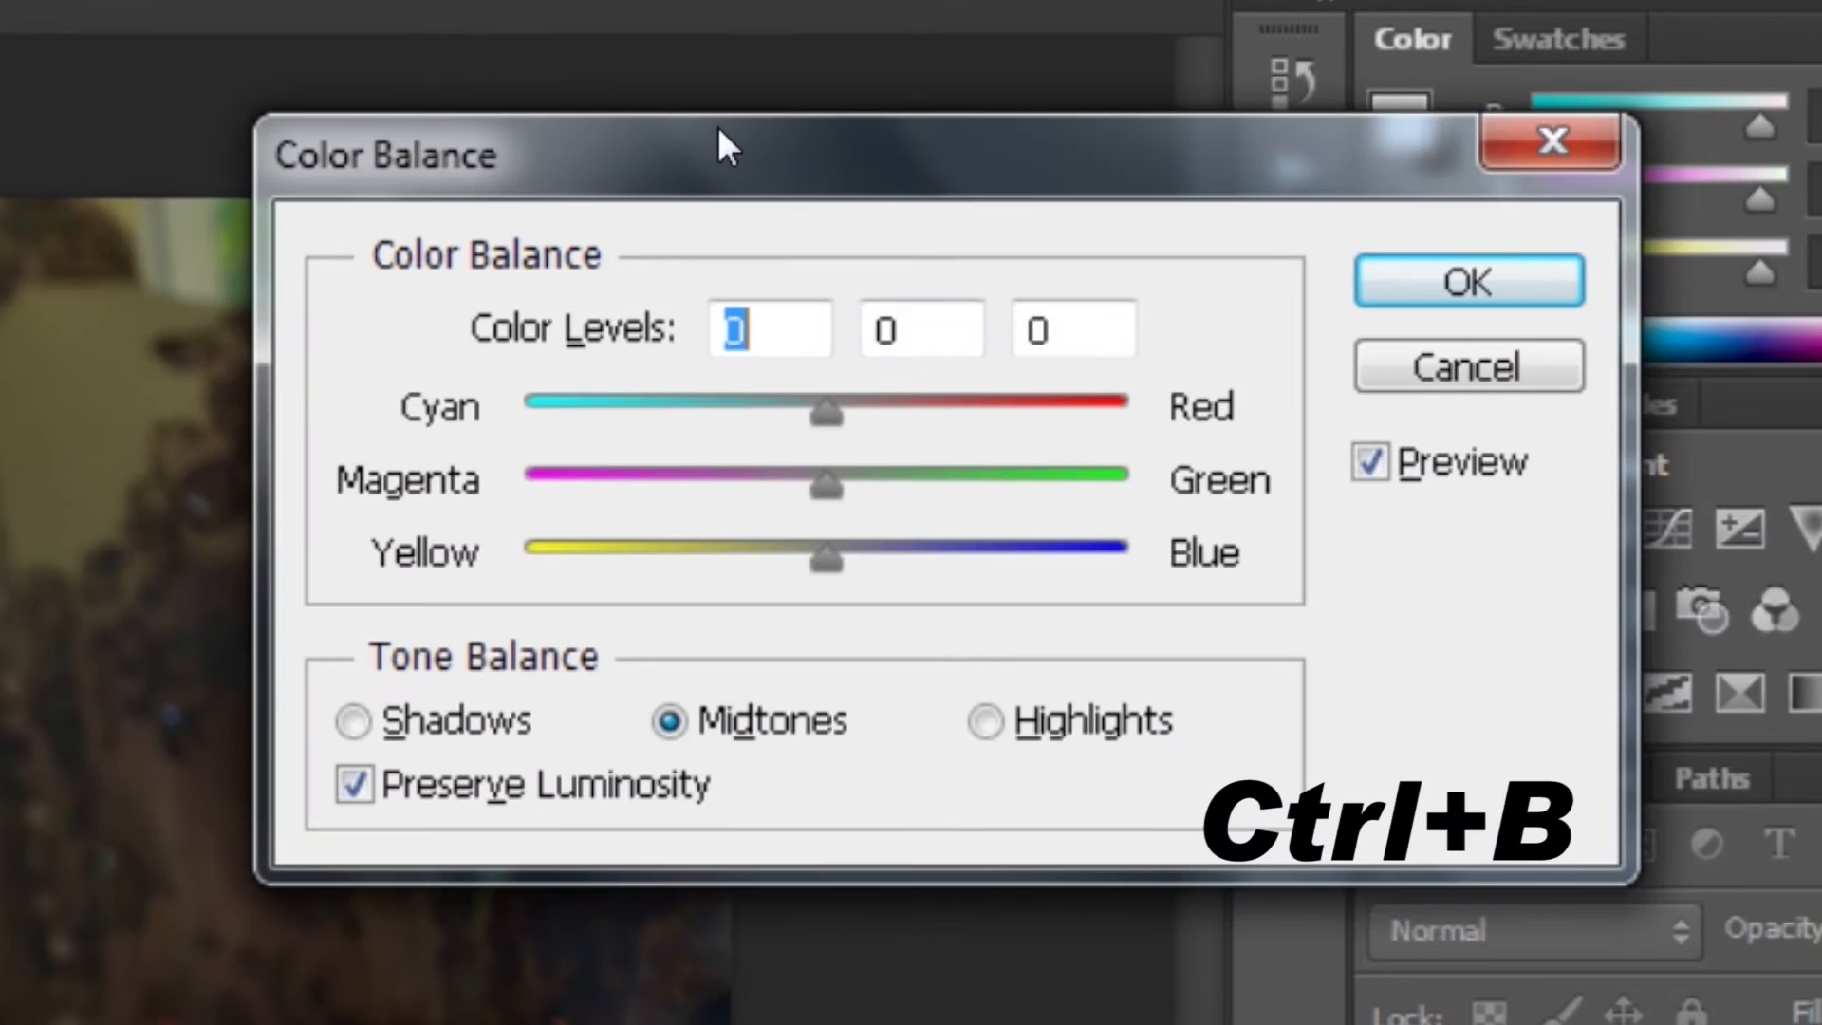
click(1086, 313)
text(-5)
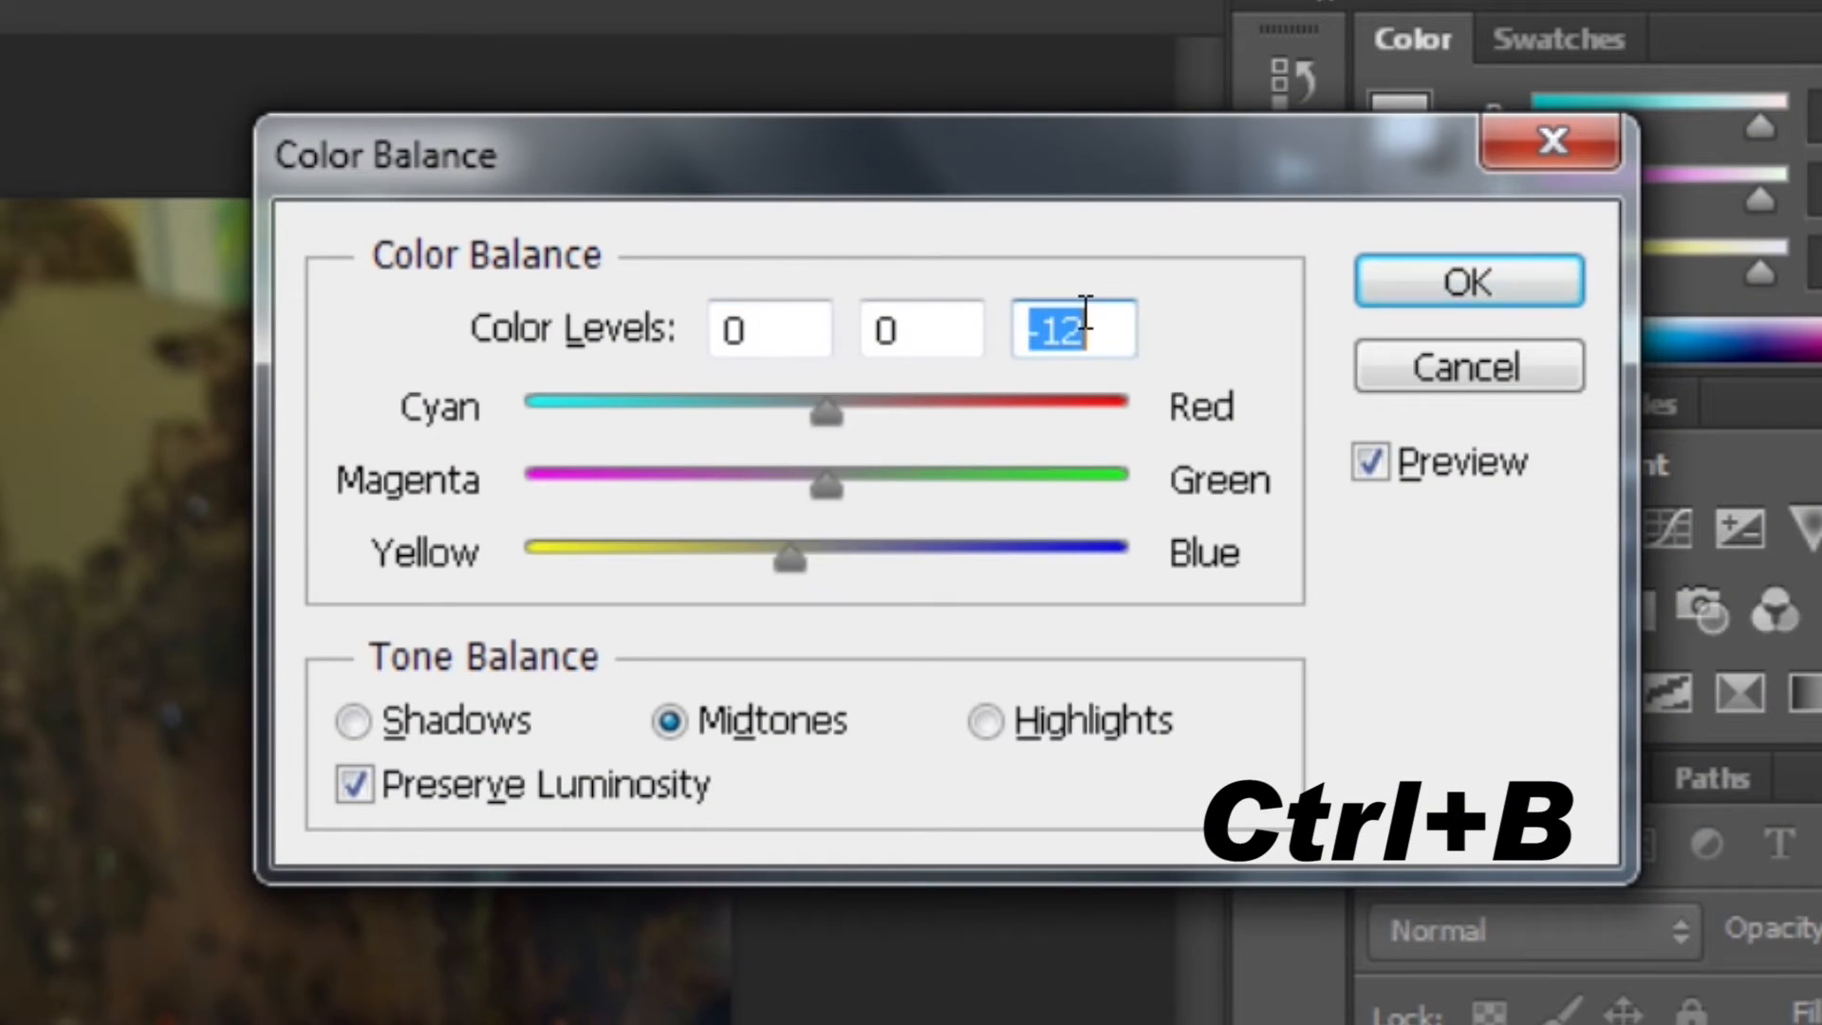
click(1492, 277)
- Set the Levels input to black point 33 and midtone 1,21
key(ctrl+l)
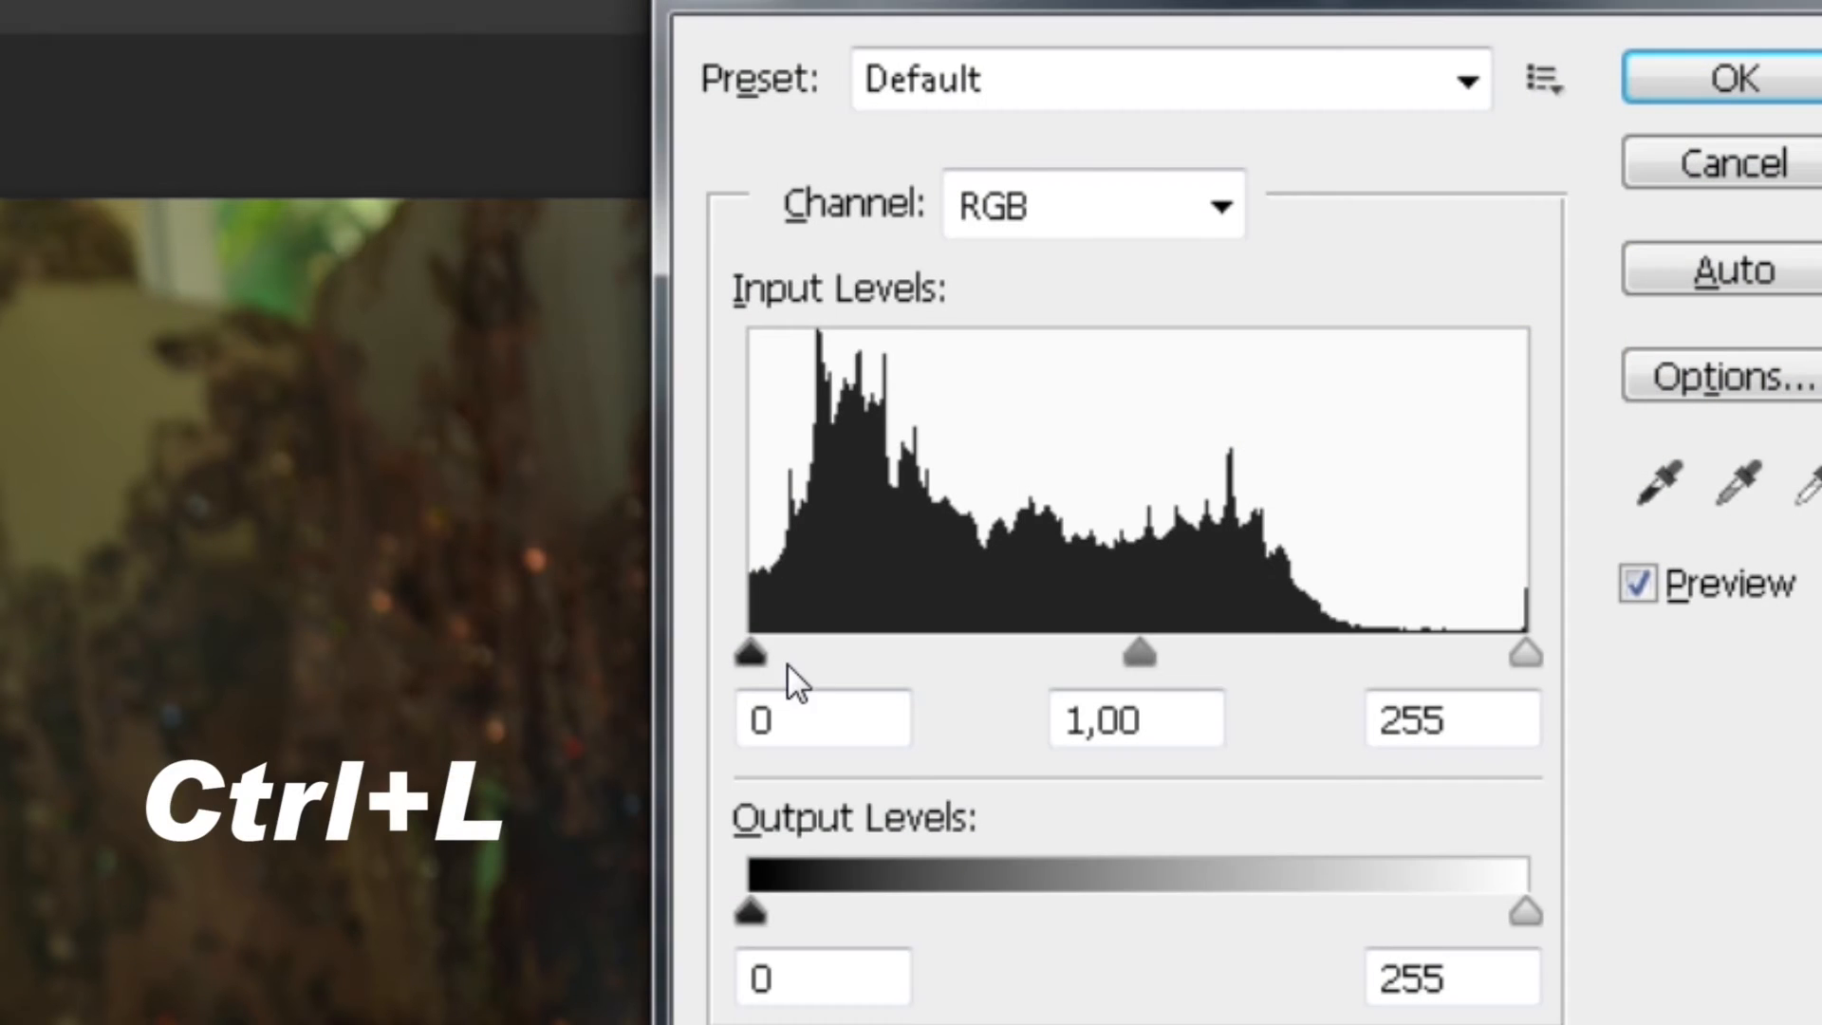
drag(774, 656, 843, 646)
drag(1180, 656, 1147, 641)
drag(848, 653, 861, 652)
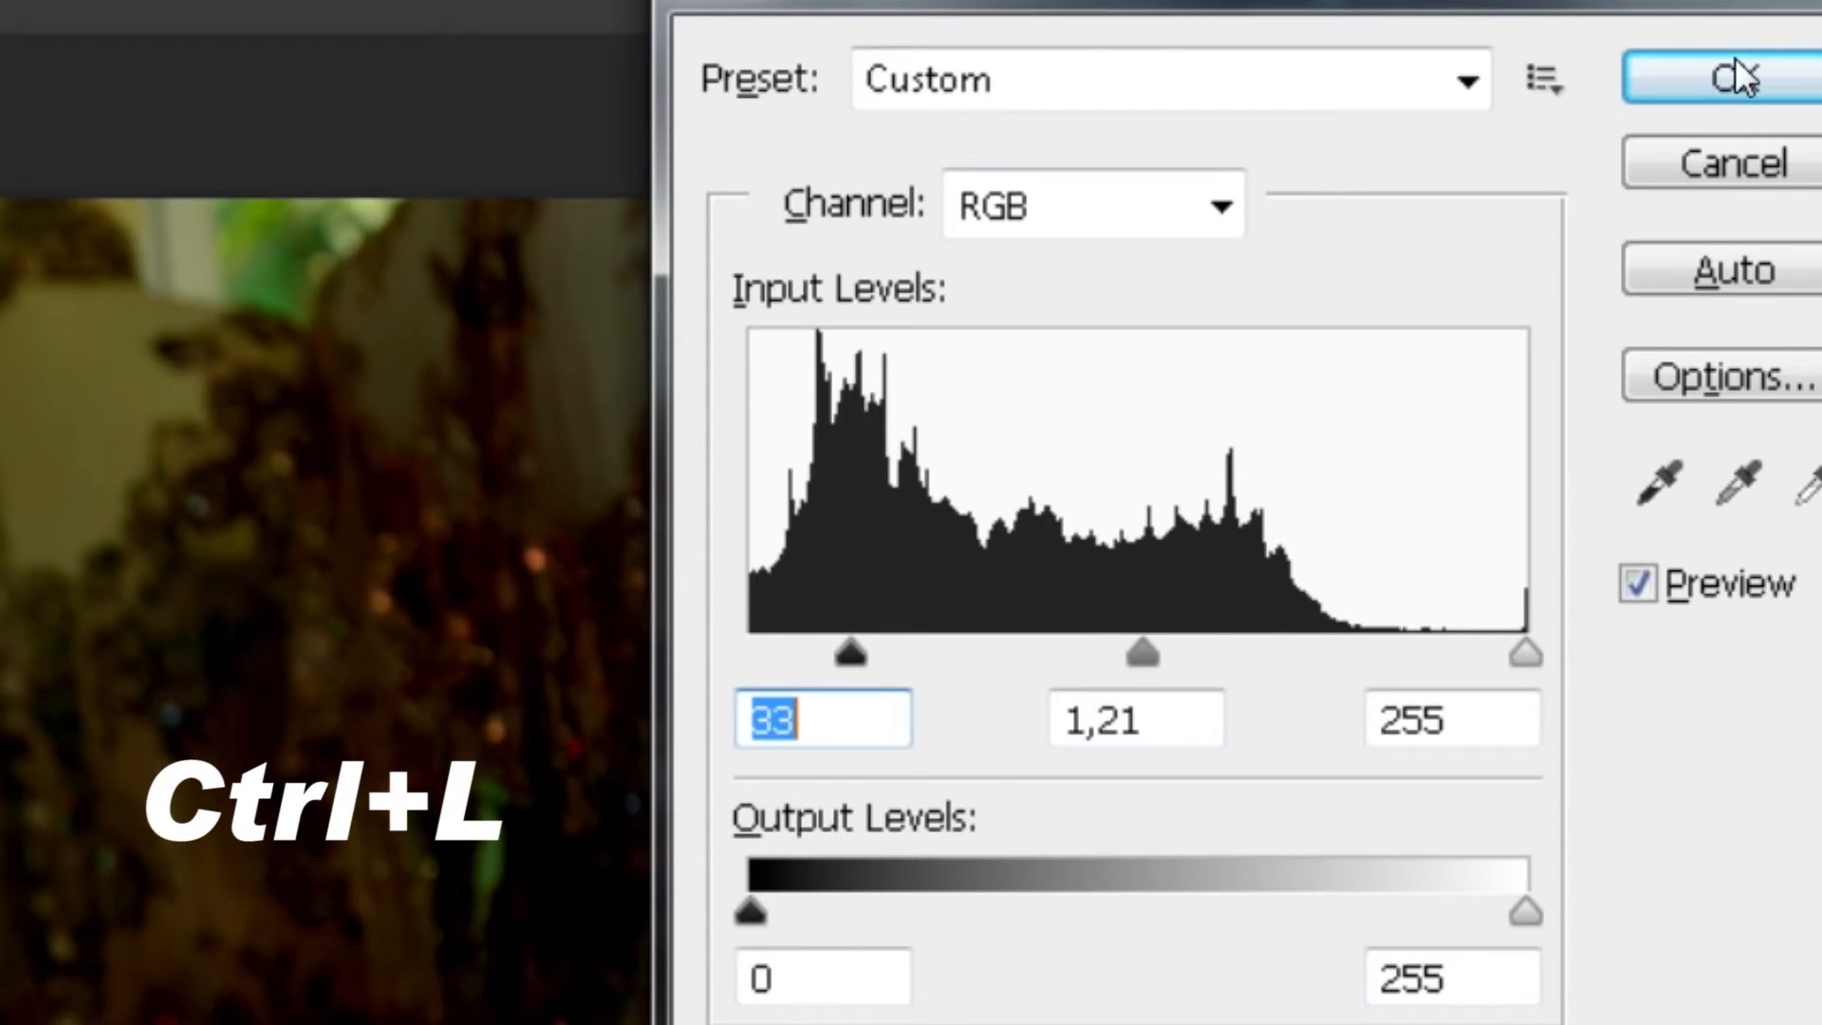
click(1737, 77)
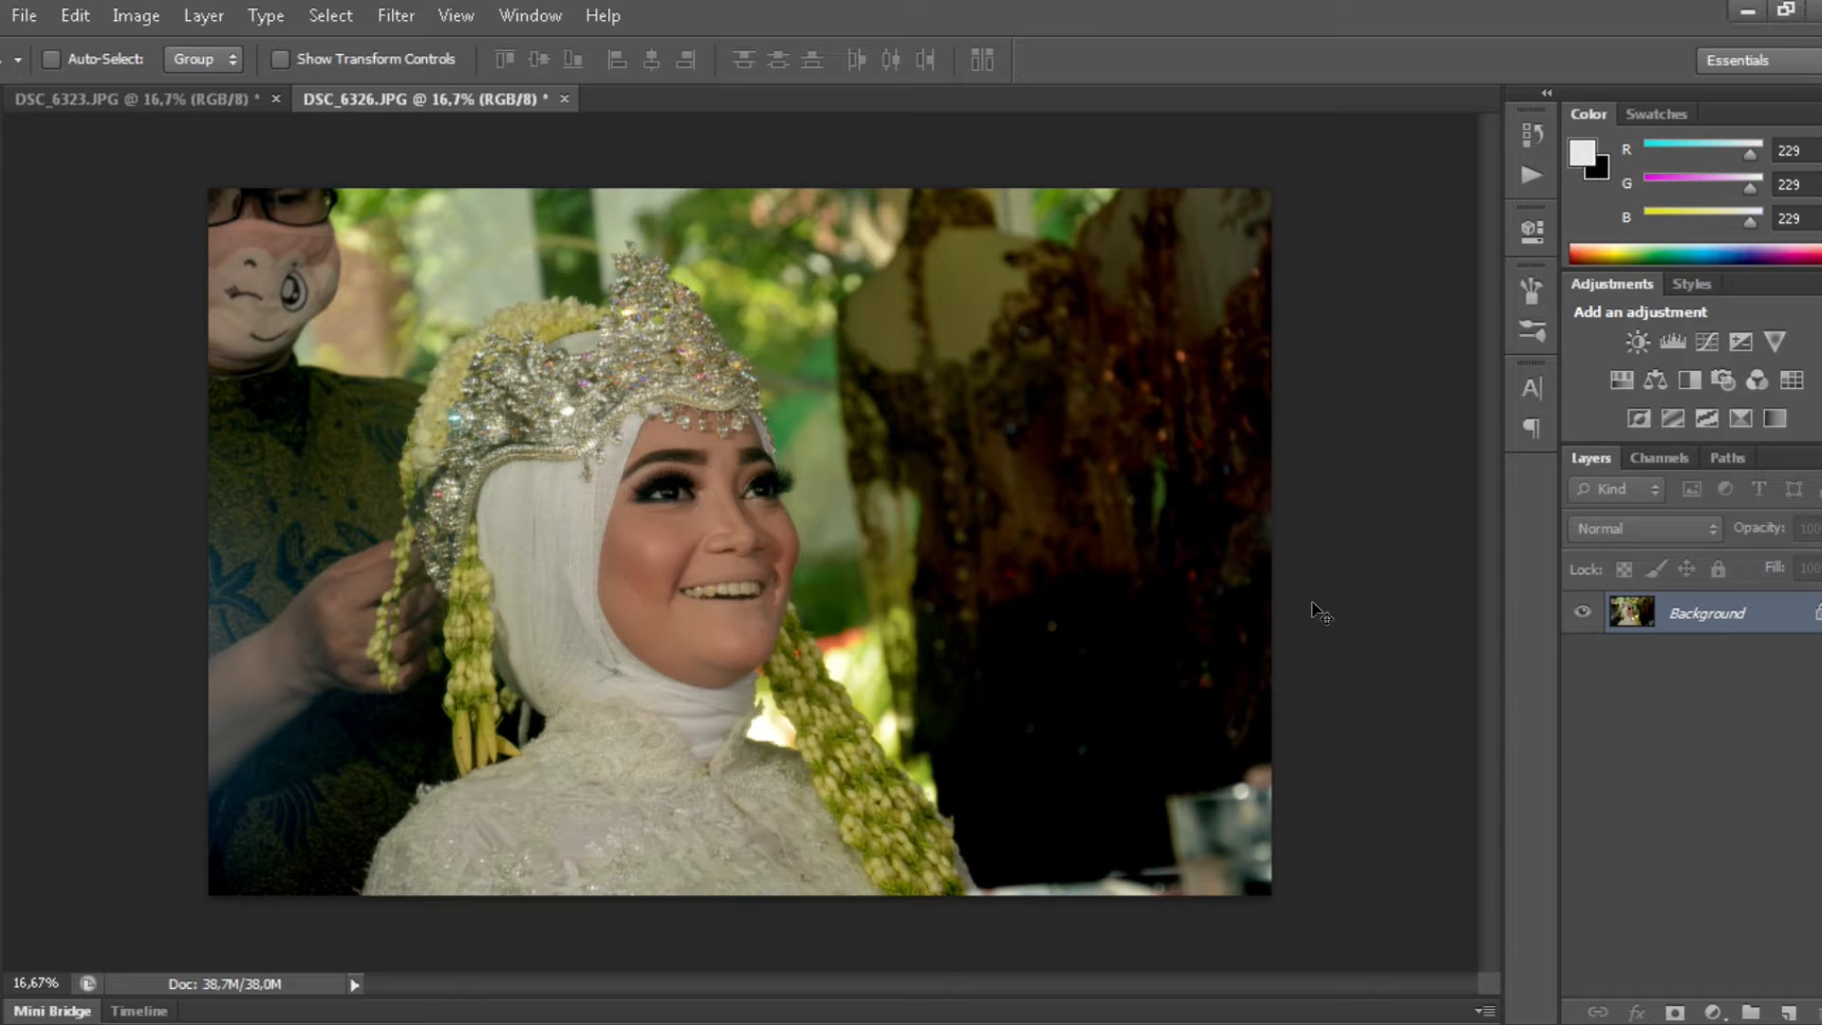
- Close DSC_6326 and DSC_6323 without saving, then open DSC_6346 and apply Auto Color
click(564, 99)
click(882, 411)
click(275, 98)
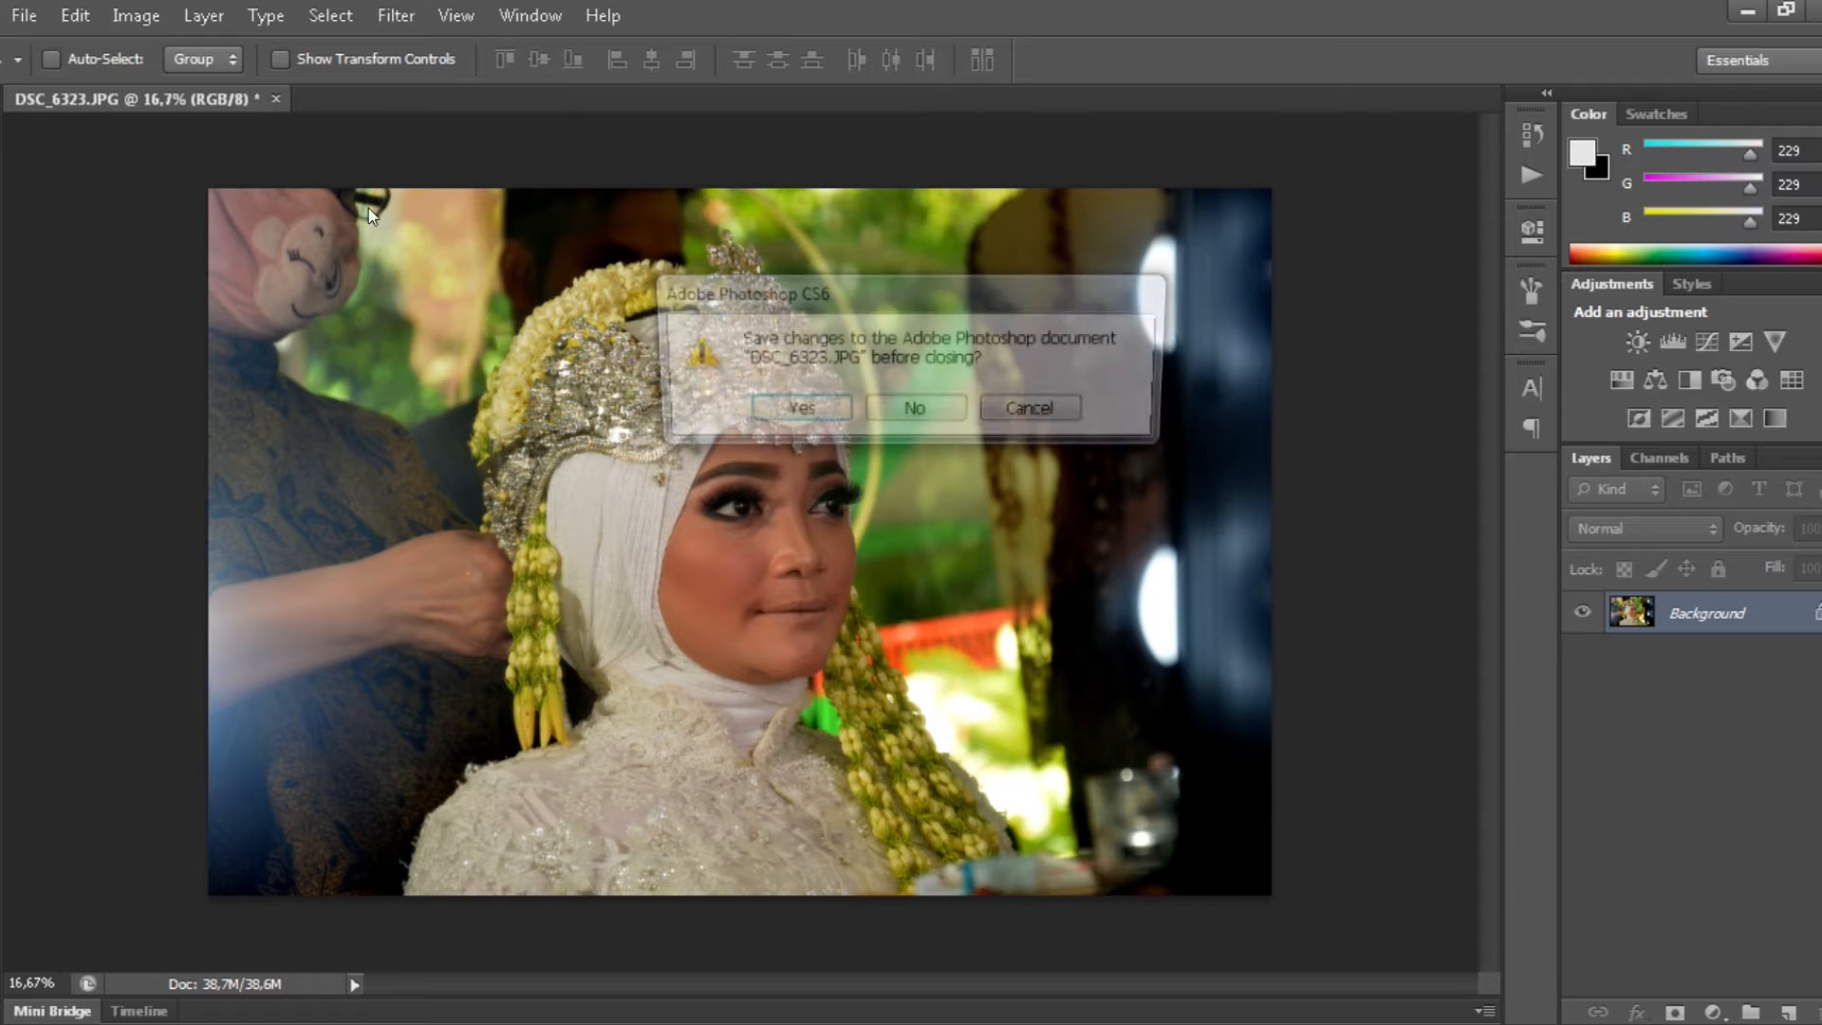
click(916, 412)
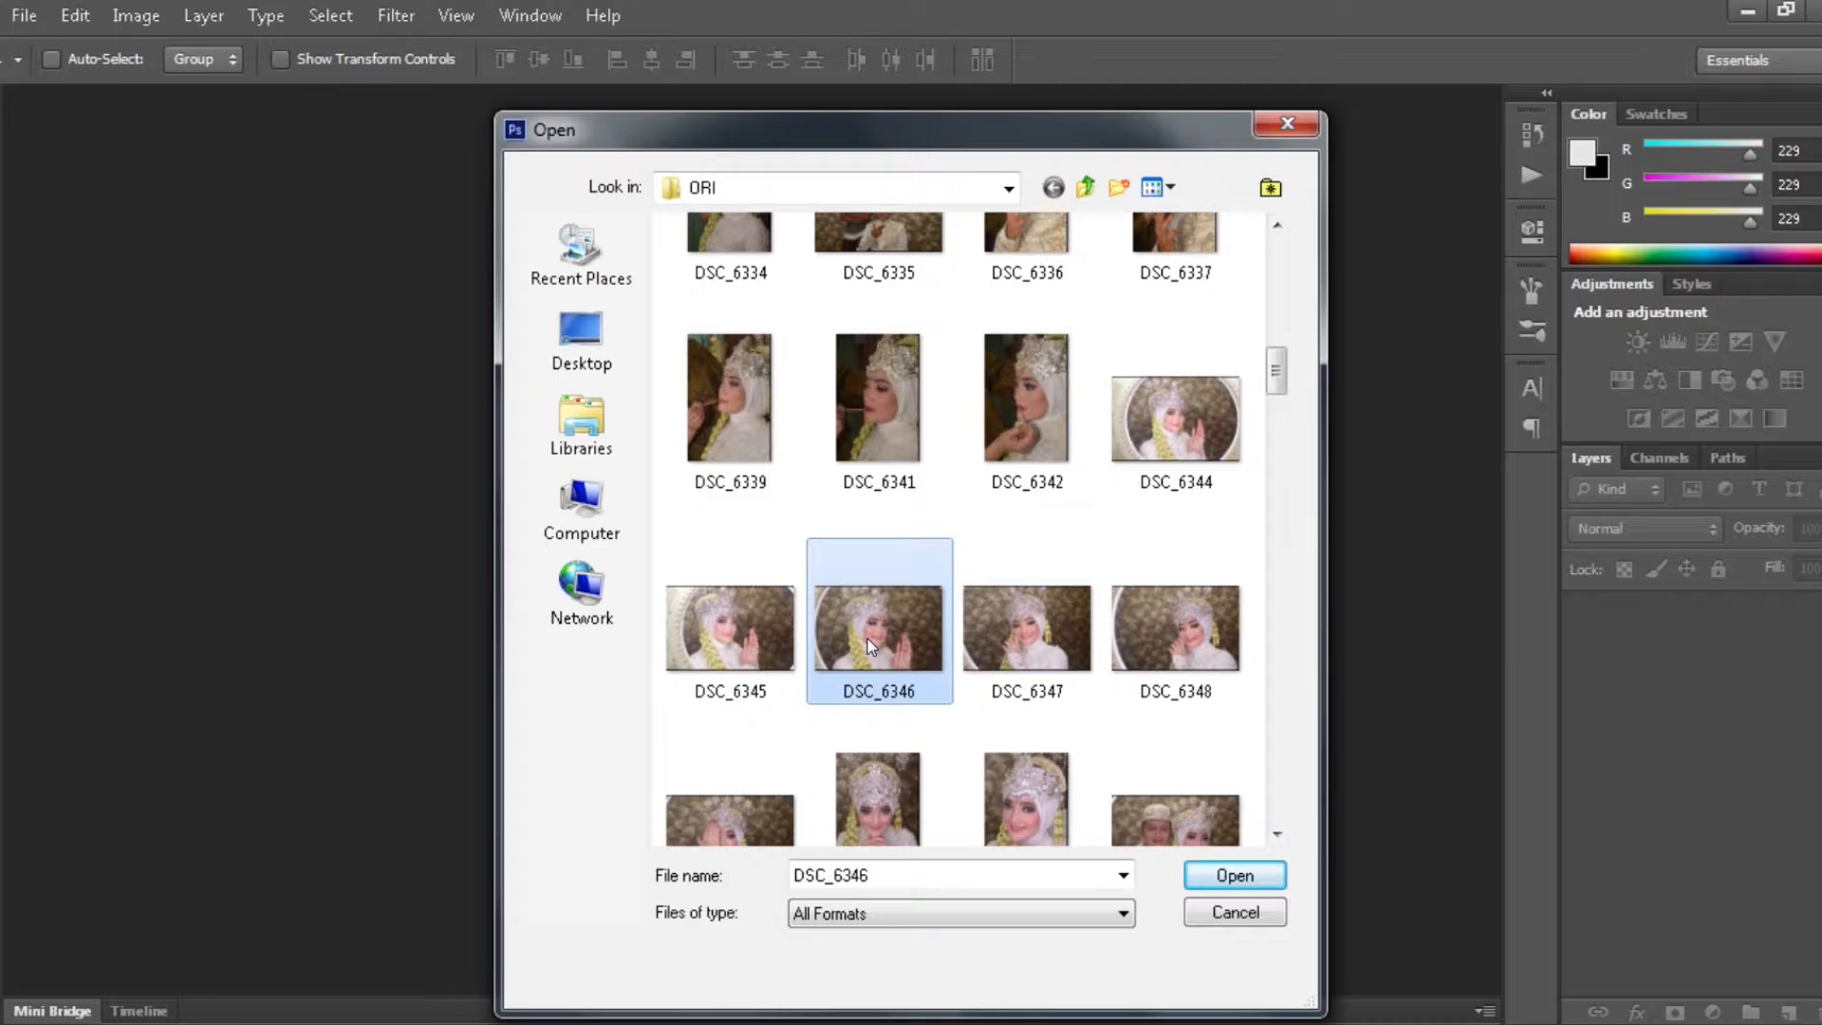
double_click(854, 636)
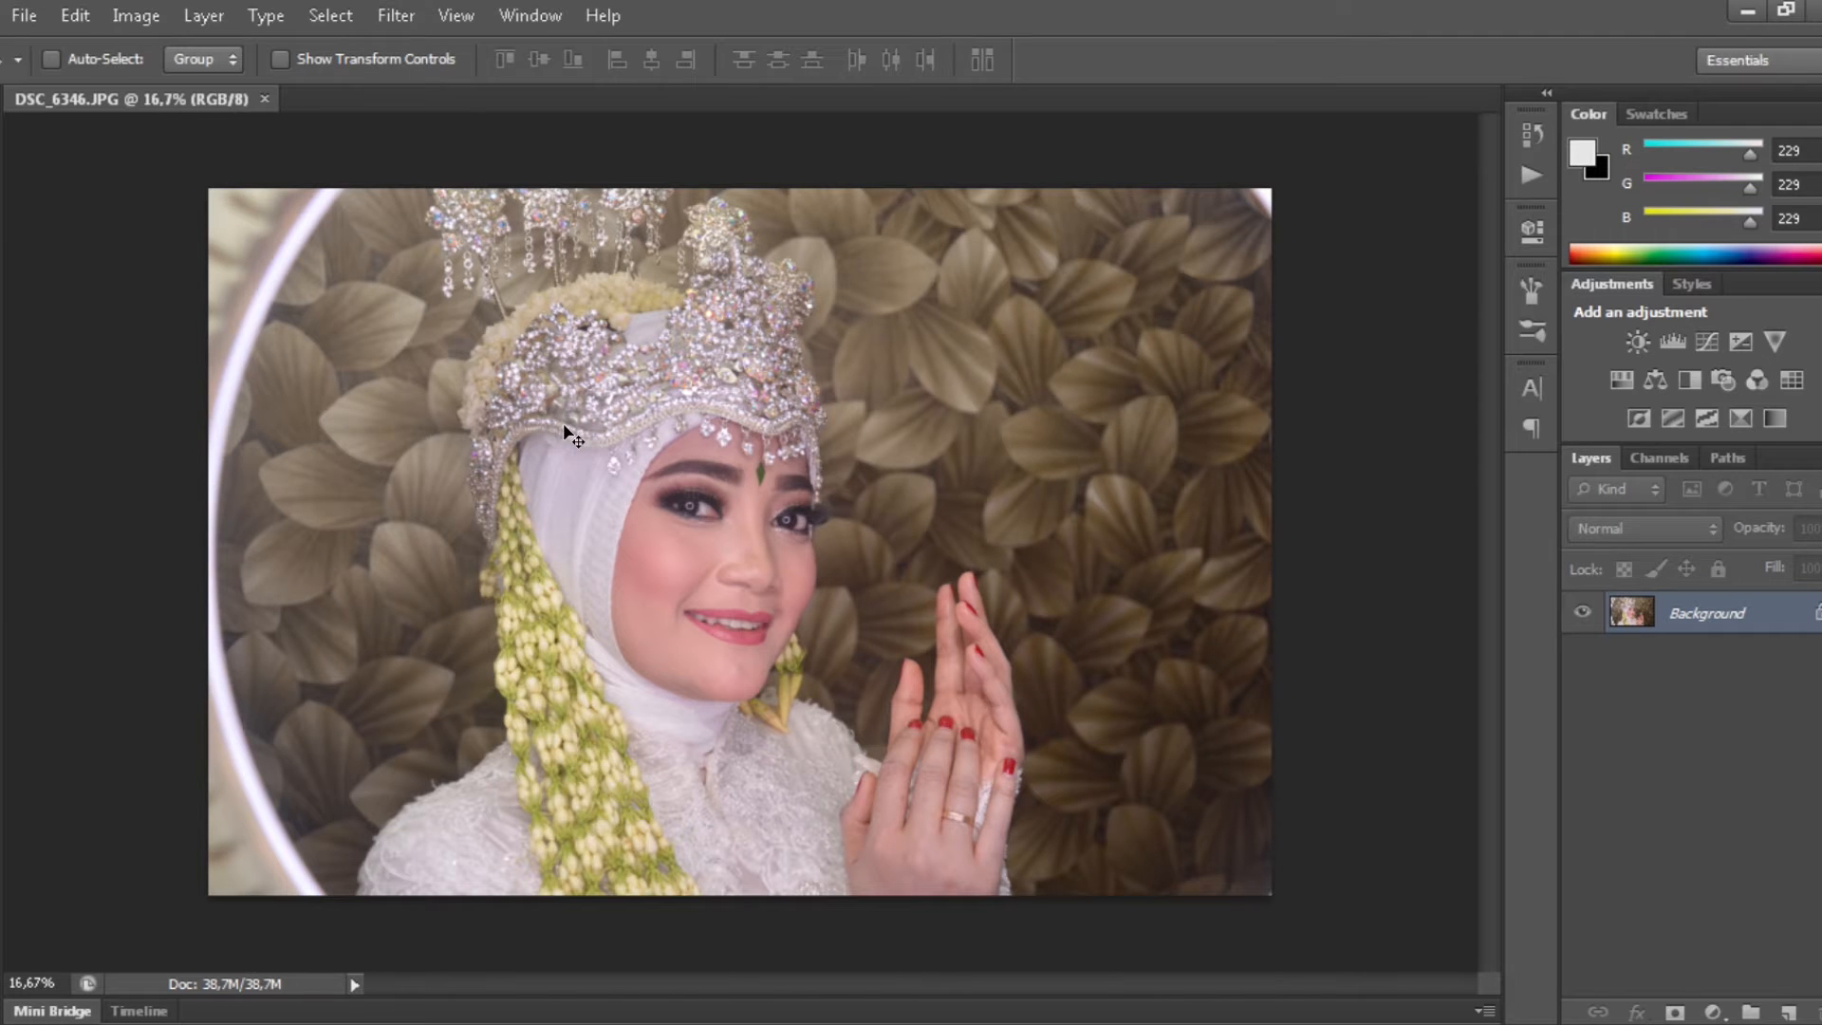
key(ctrl+shift+b)
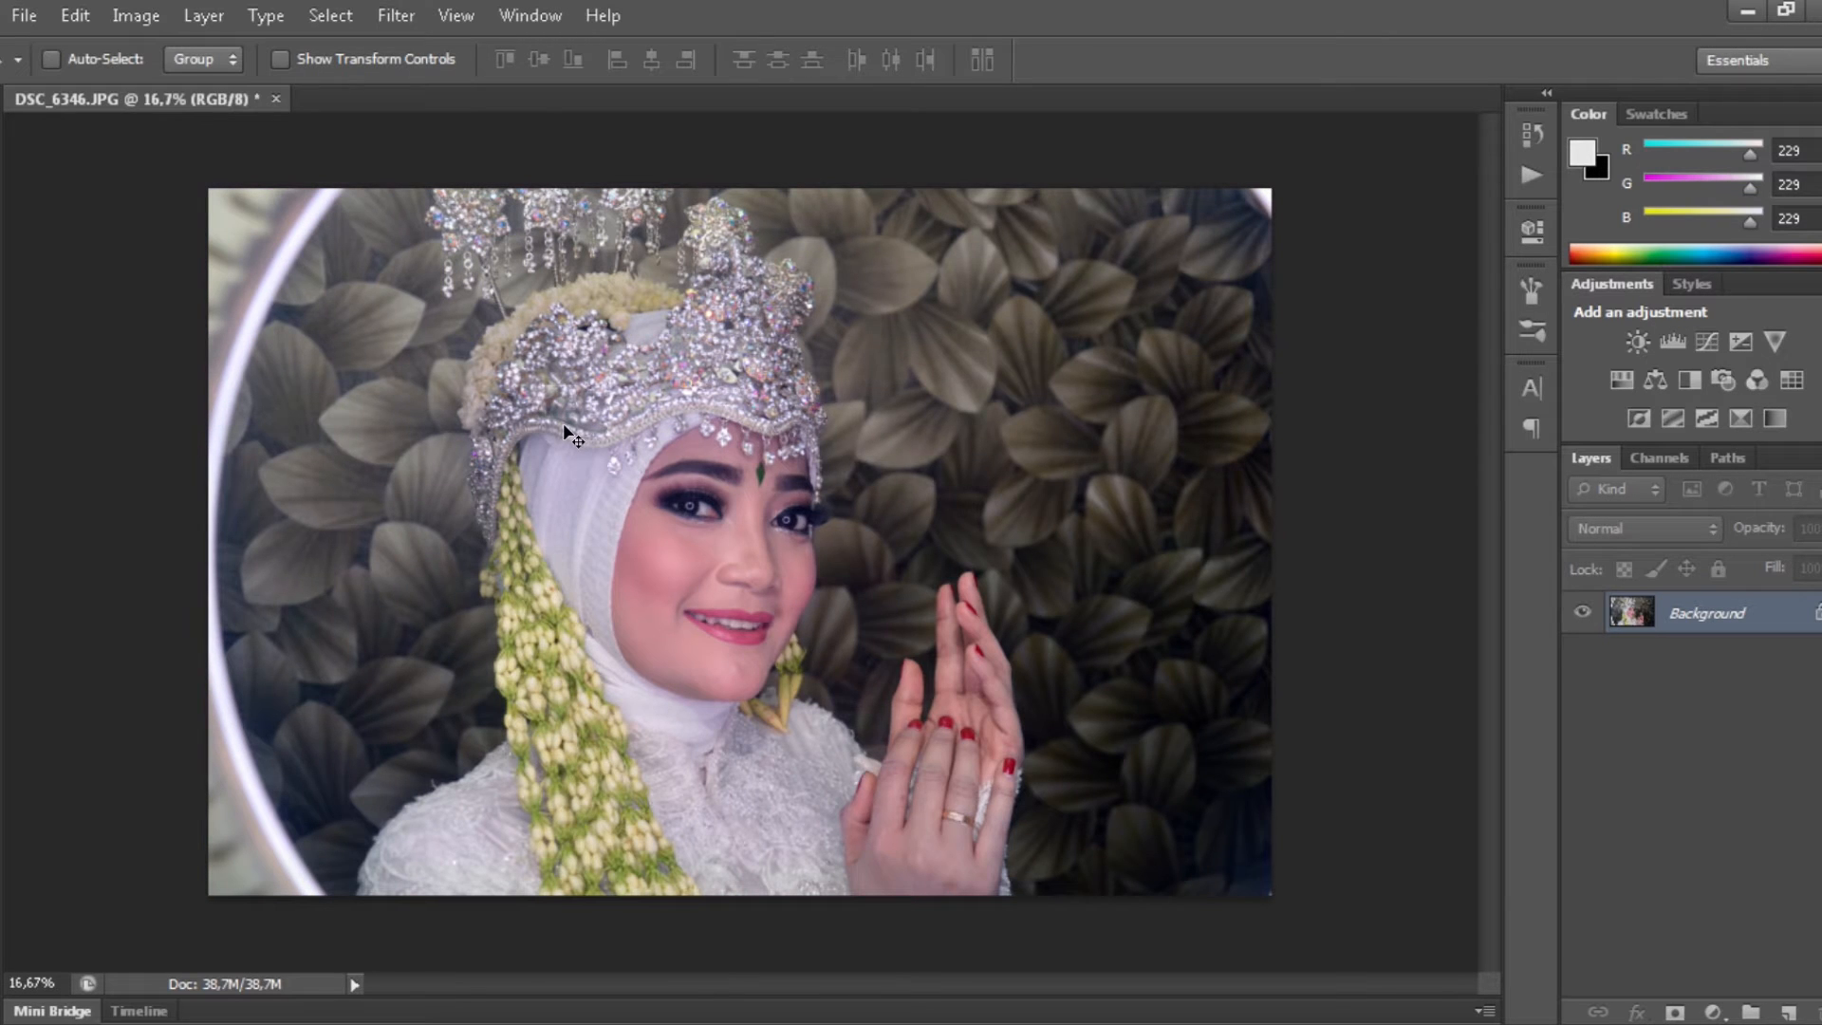
- Duplicate the photo and desaturate the copy to greyscale with Saturation -100
key(ctrl+j)
key(i)
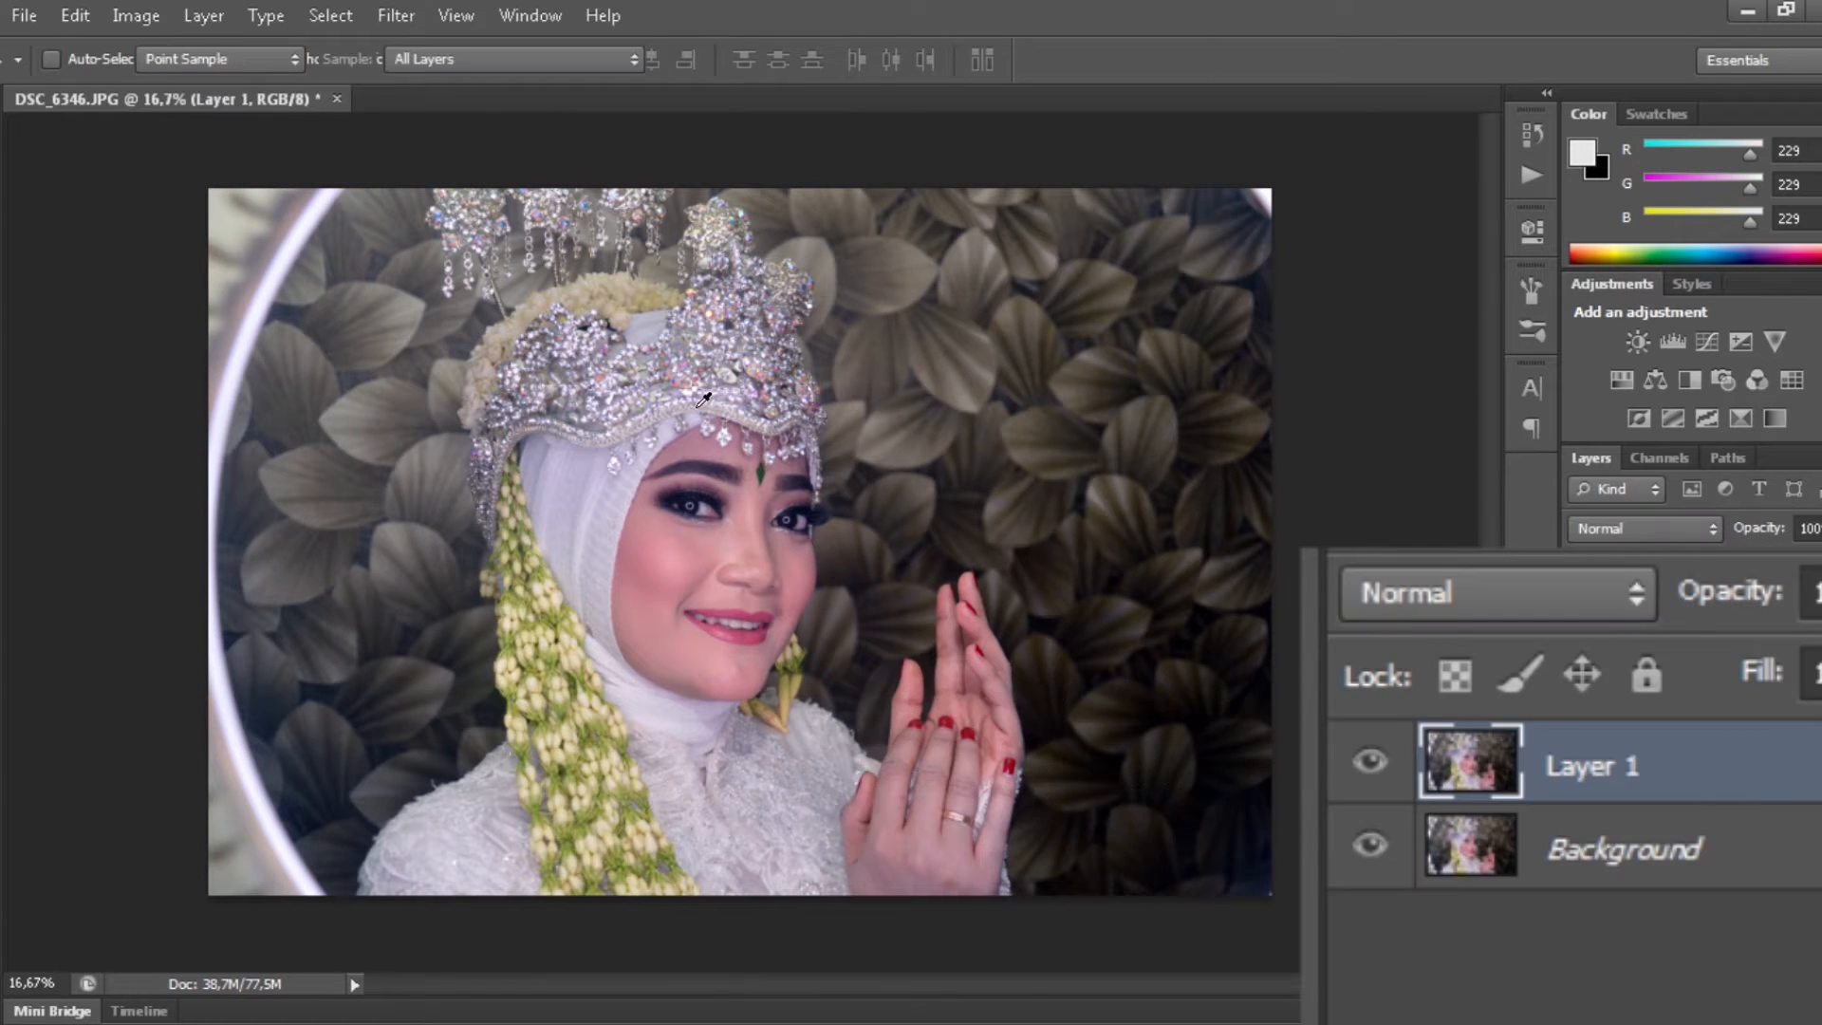
key(ctrl+u)
drag(1329, 359, 1198, 366)
drag(1020, 465, 976, 465)
key(Return)
- Erase the greyscale copy over the bride's face and crown with an 1800-size eraser
key(e)
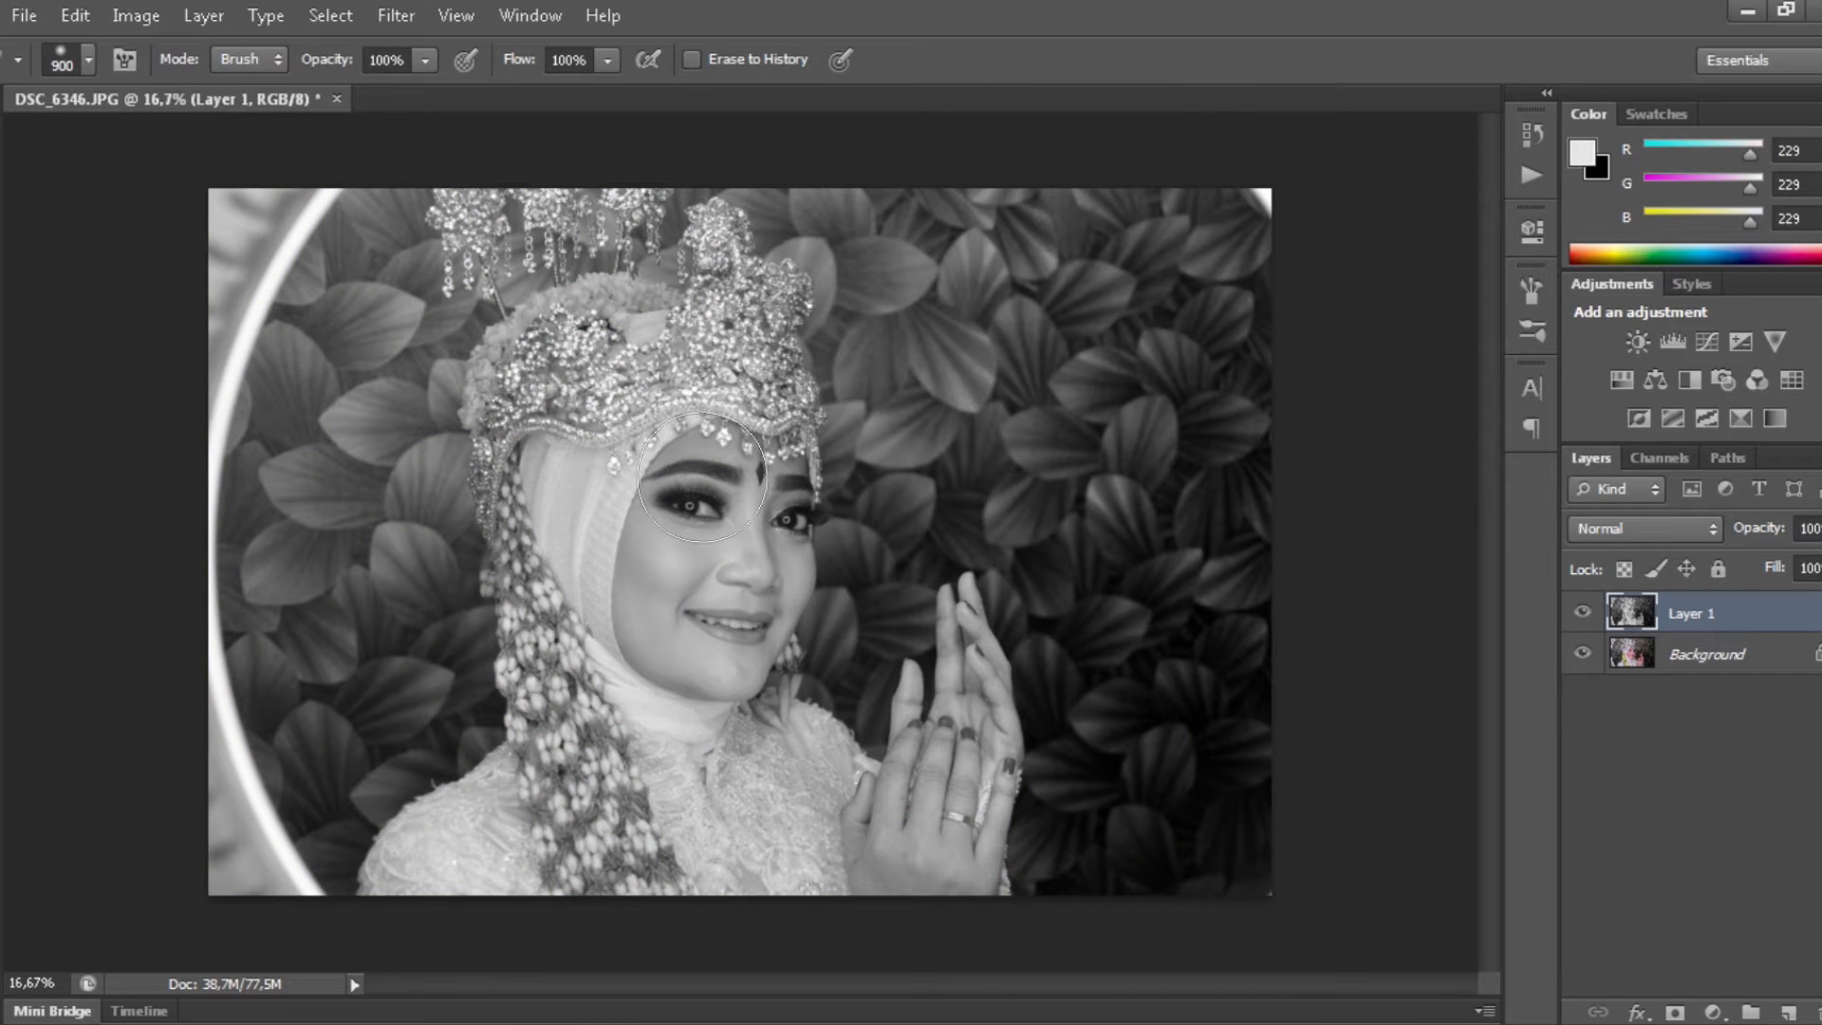
key(bracketright)
mouse_move(1148, 244)
mouse_down()
mouse_move(1010, 245)
mouse_move(720, 447)
mouse_move(879, 708)
mouse_up()
drag(691, 474, 544, 180)
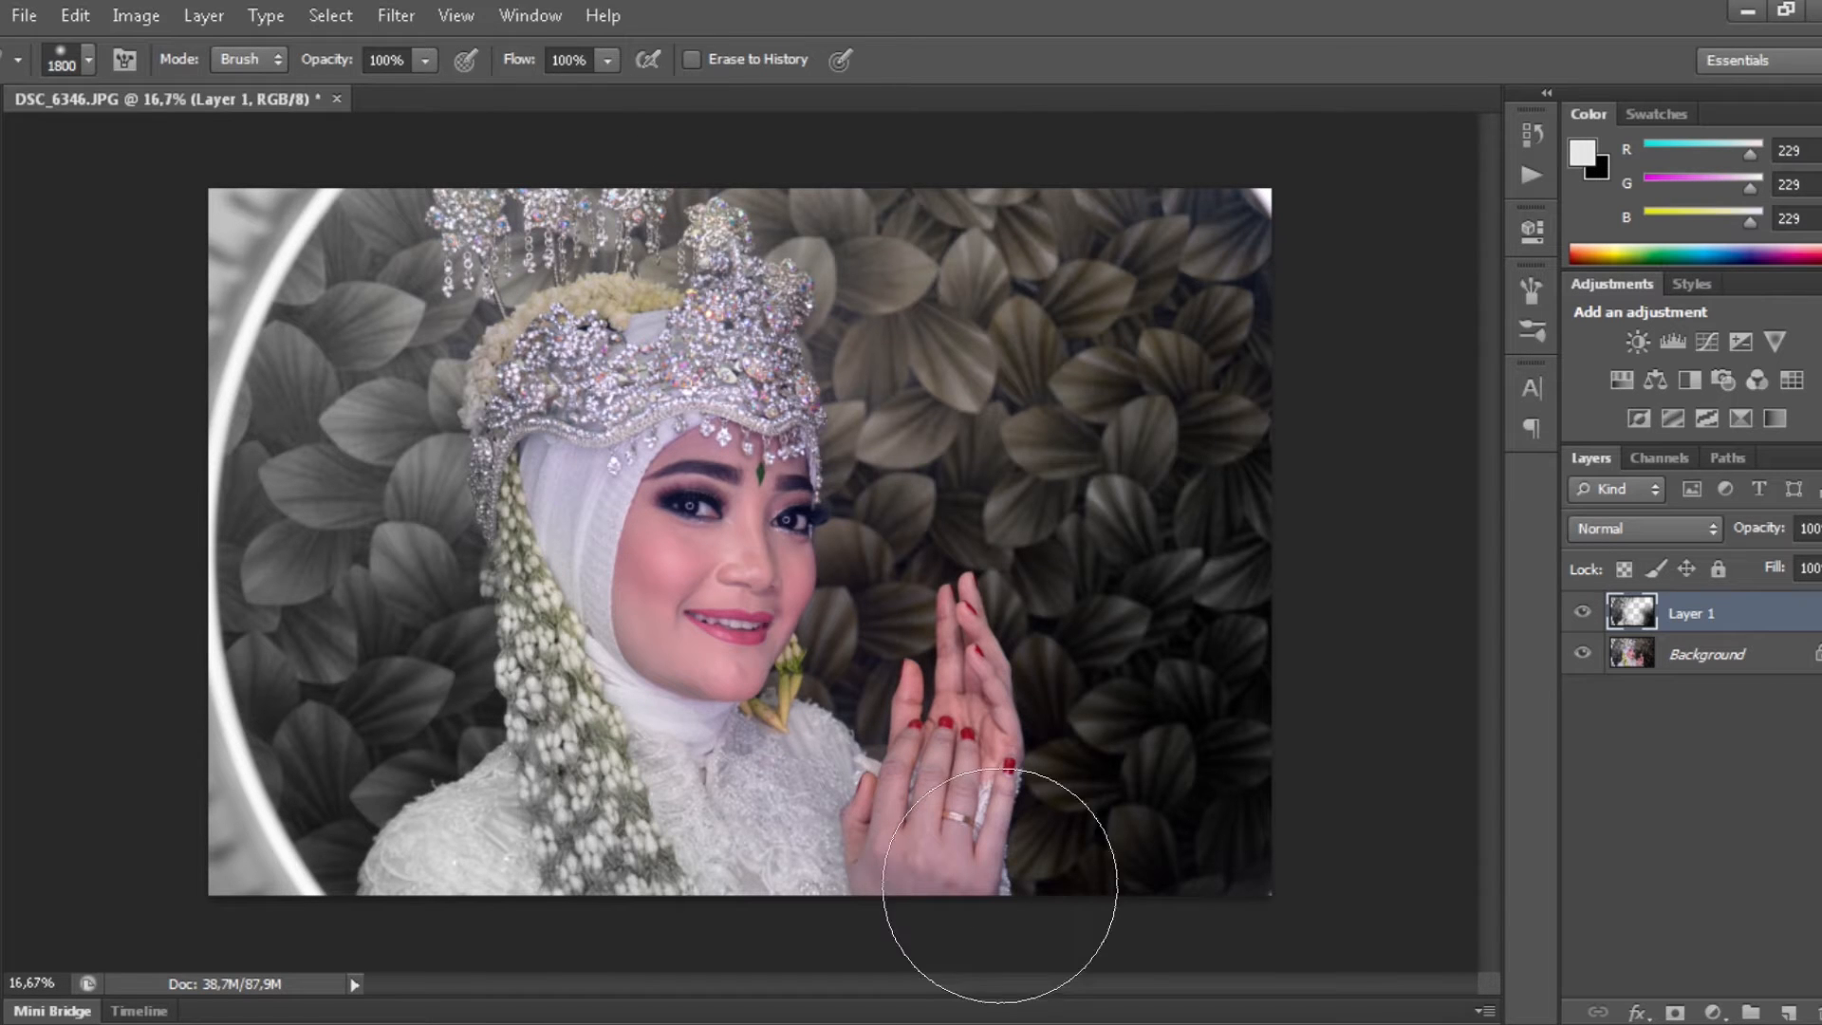
- Add a new layer and paint black along the left and bottom edges, up to 100% opacity
key(v)
key(ctrl+shift+n)
key(Return)
key(b)
key(d)
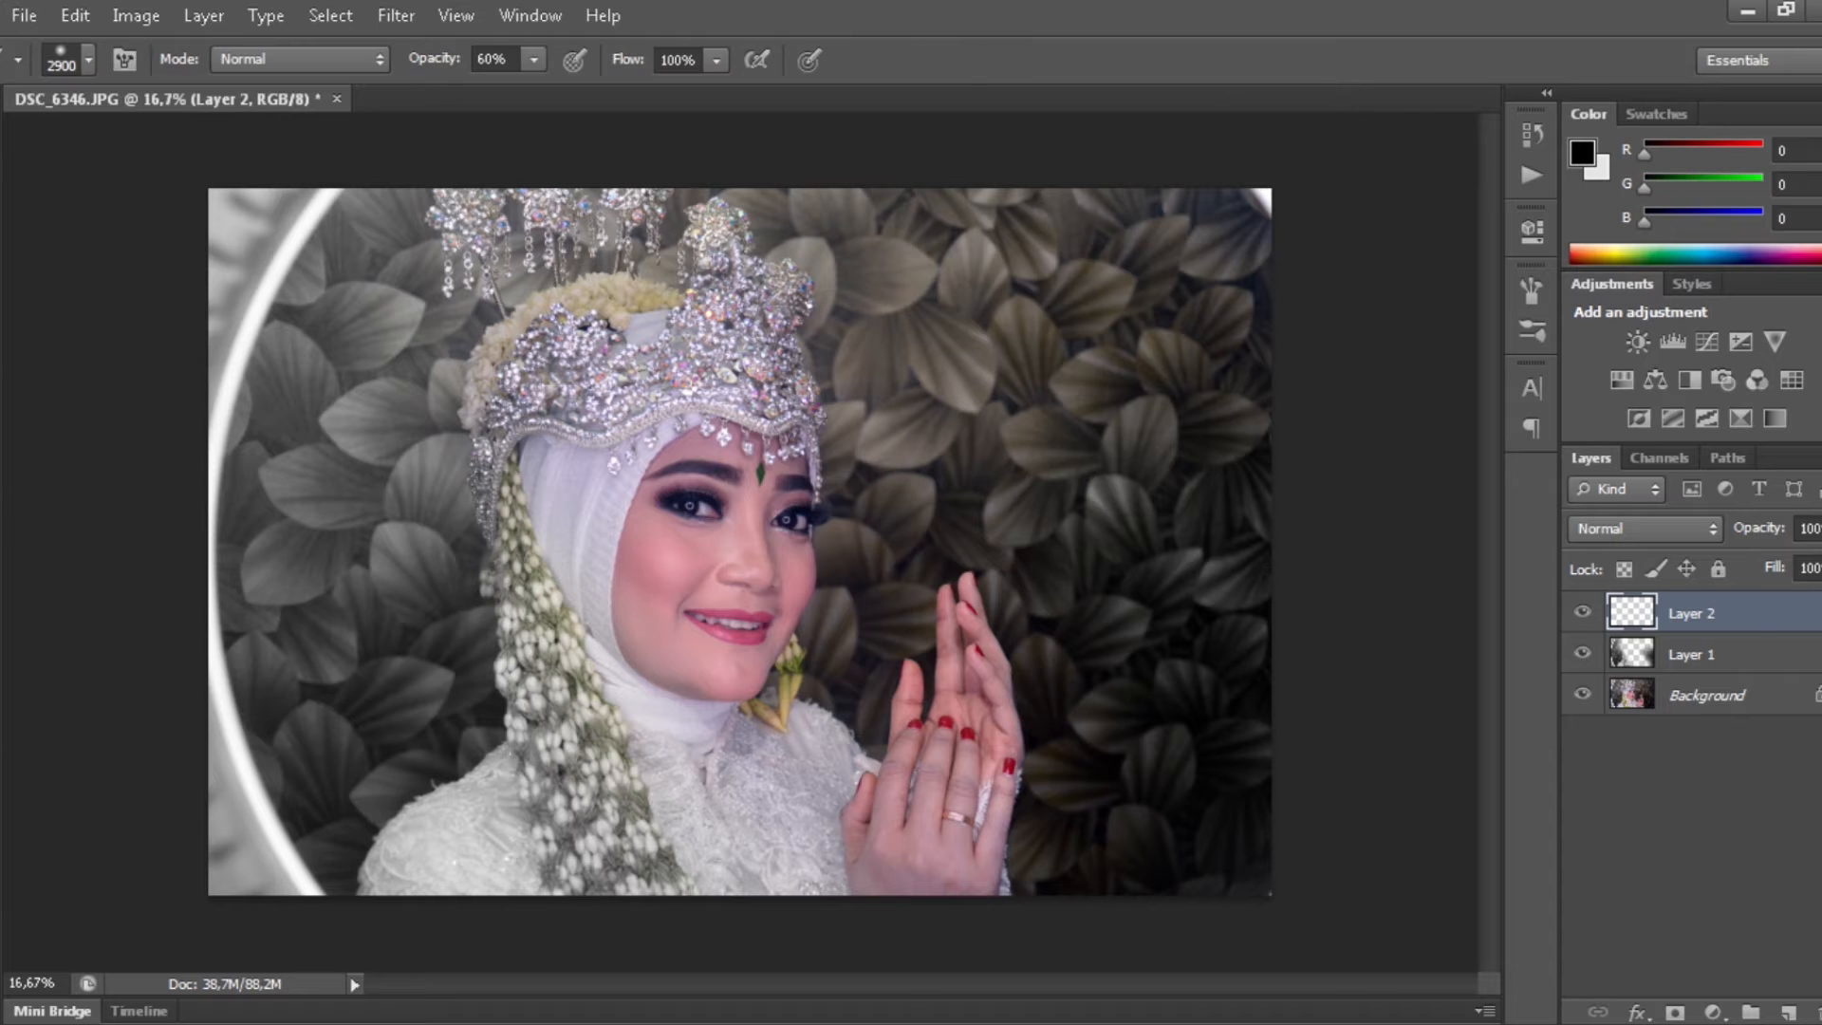
mouse_move(152, 707)
mouse_down()
mouse_move(382, 856)
mouse_move(124, 420)
mouse_move(95, 184)
mouse_move(167, 73)
mouse_up()
mouse_move(238, 159)
mouse_down()
mouse_move(78, 570)
mouse_move(93, 676)
mouse_up()
key(0)
mouse_move(76, 740)
mouse_down()
mouse_move(162, 949)
mouse_move(367, 987)
mouse_up()
- Erase the black darkening from the crown, face, veil and hand
key(e)
mouse_move(599, 285)
mouse_down()
mouse_move(588, 455)
mouse_move(626, 569)
mouse_move(541, 760)
mouse_move(724, 521)
mouse_up()
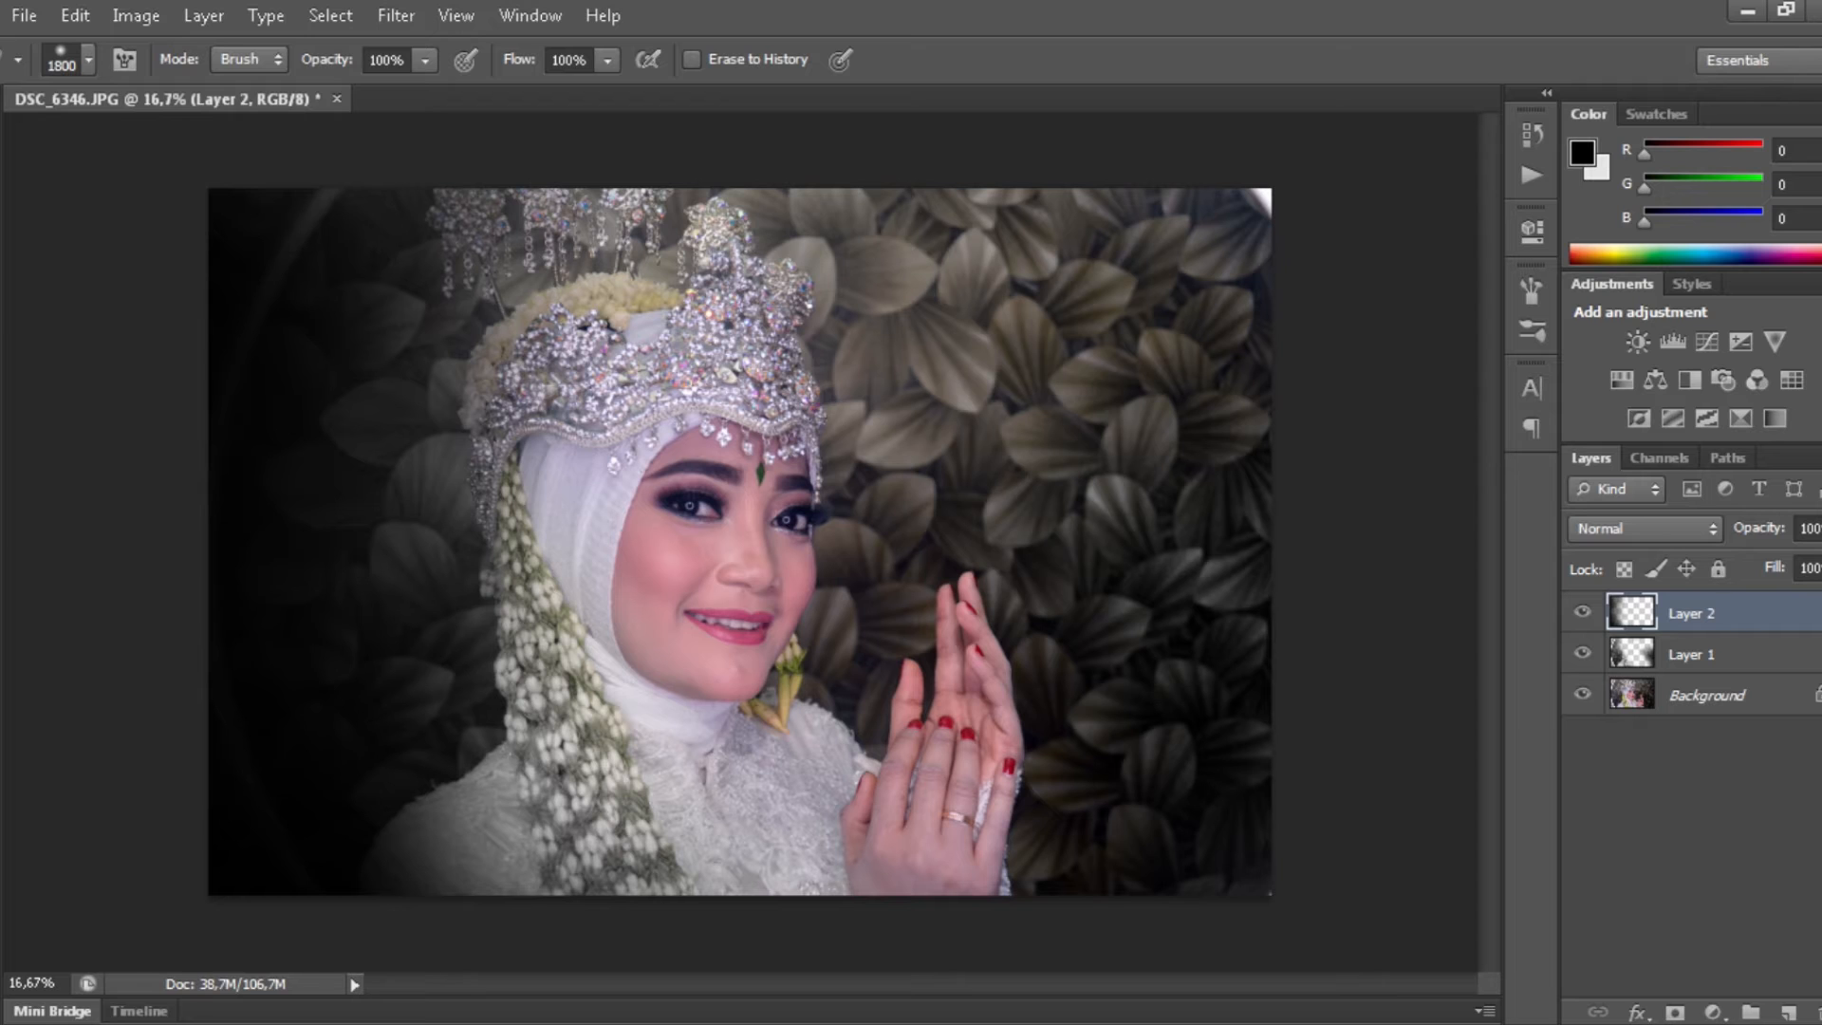
key(b)
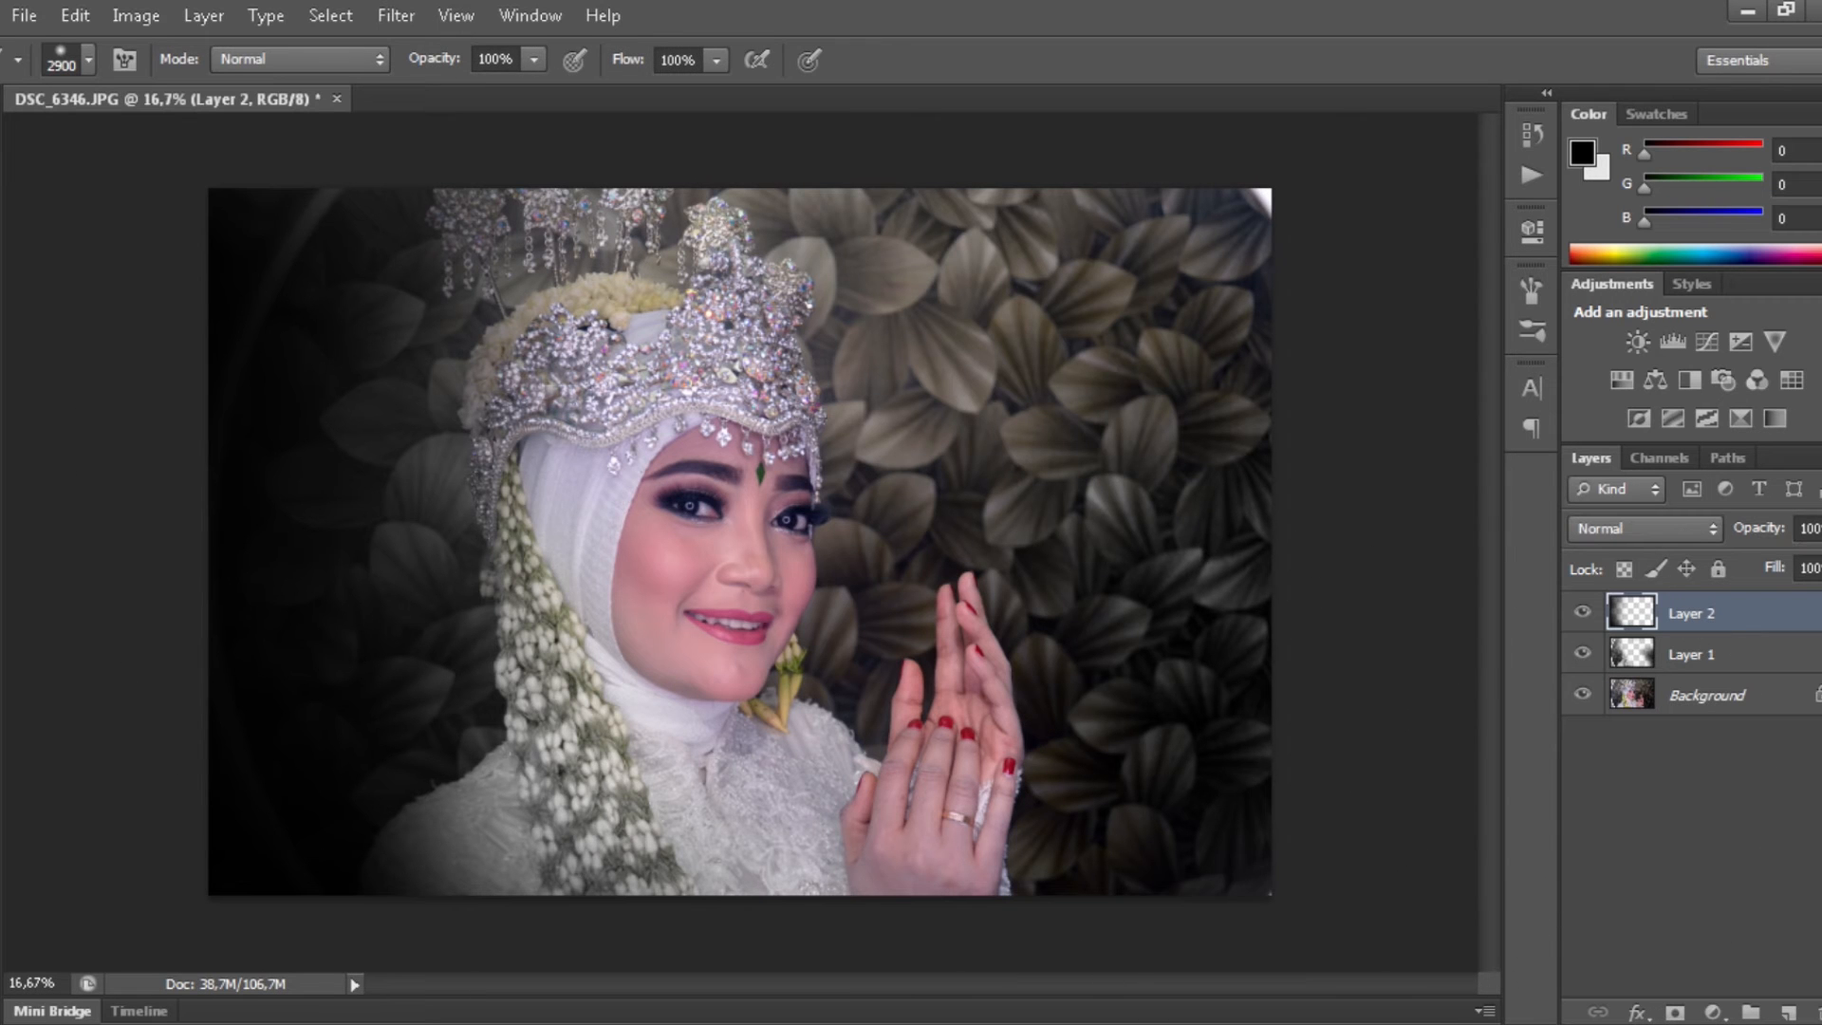
key(bracketleft)
key(bracketleft)
key(bracketleft)
key(bracketleft)
key(bracketleft)
key(bracketleft)
key(bracketleft)
key(bracketleft)
key(bracketleft)
key(bracketleft)
key(bracketleft)
key(bracketleft)
key(bracketleft)
key(bracketleft)
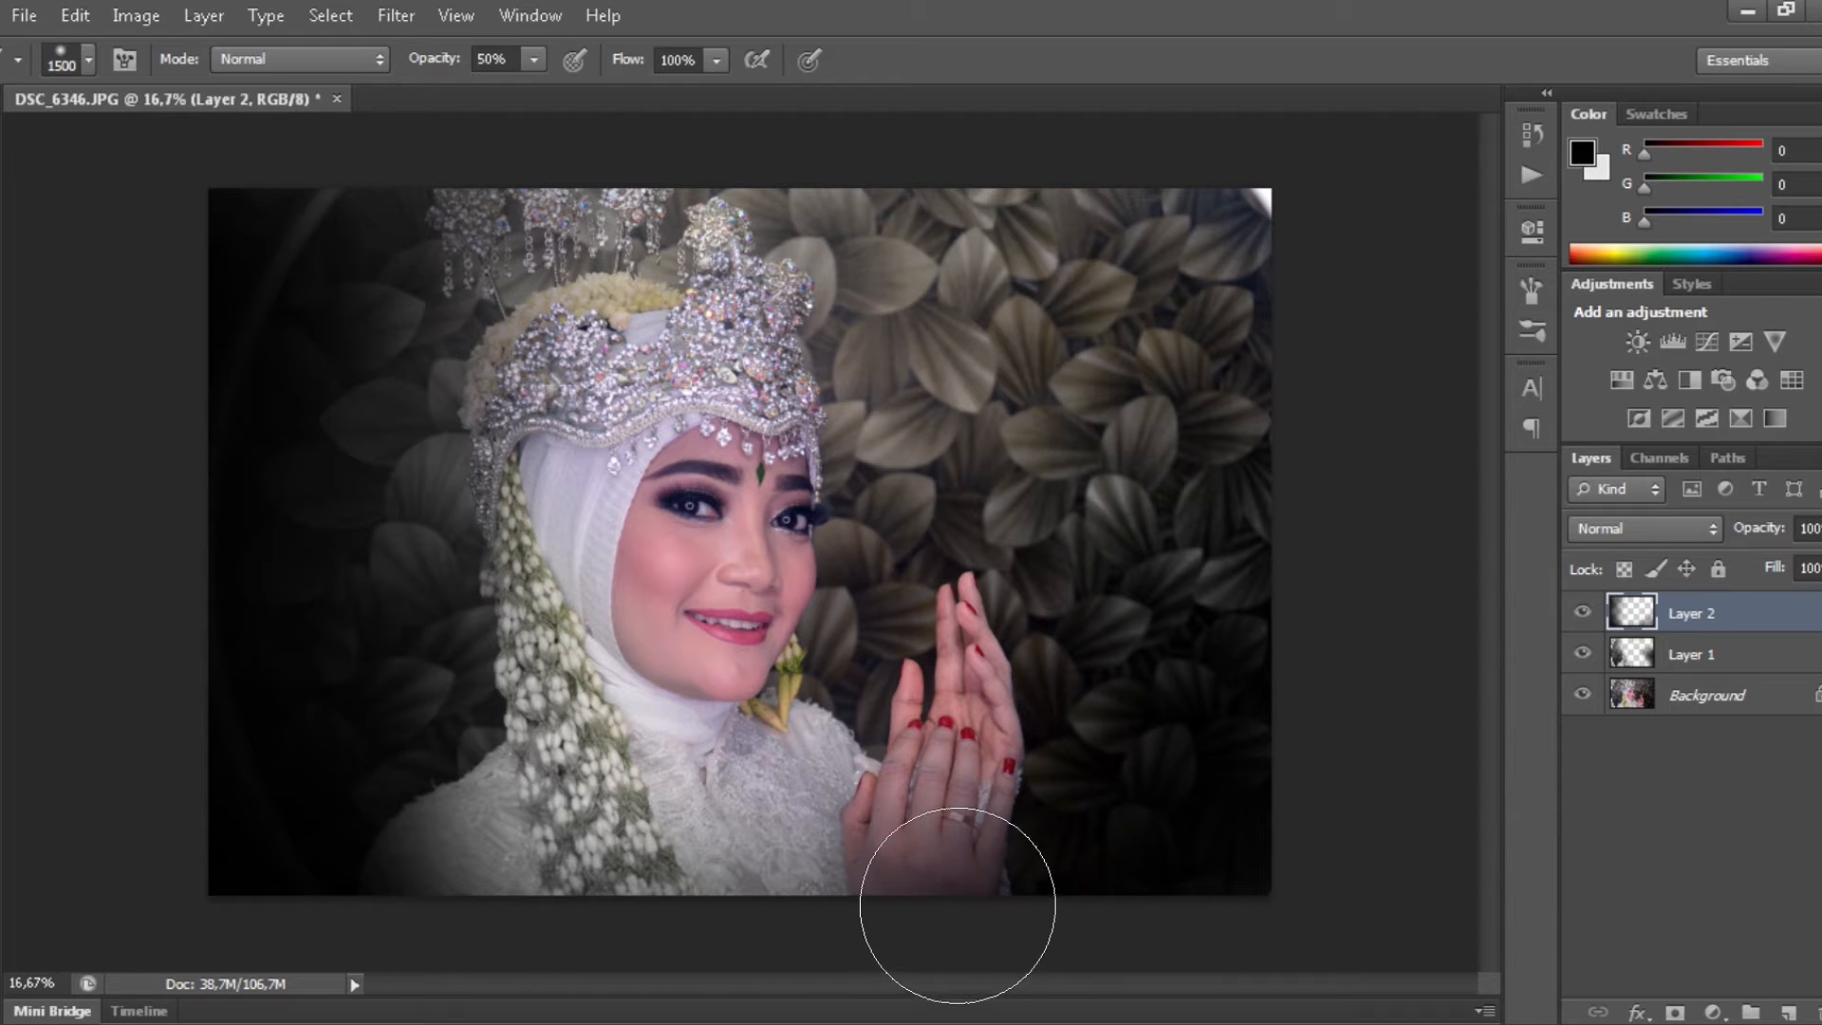
key(e)
click(909, 680)
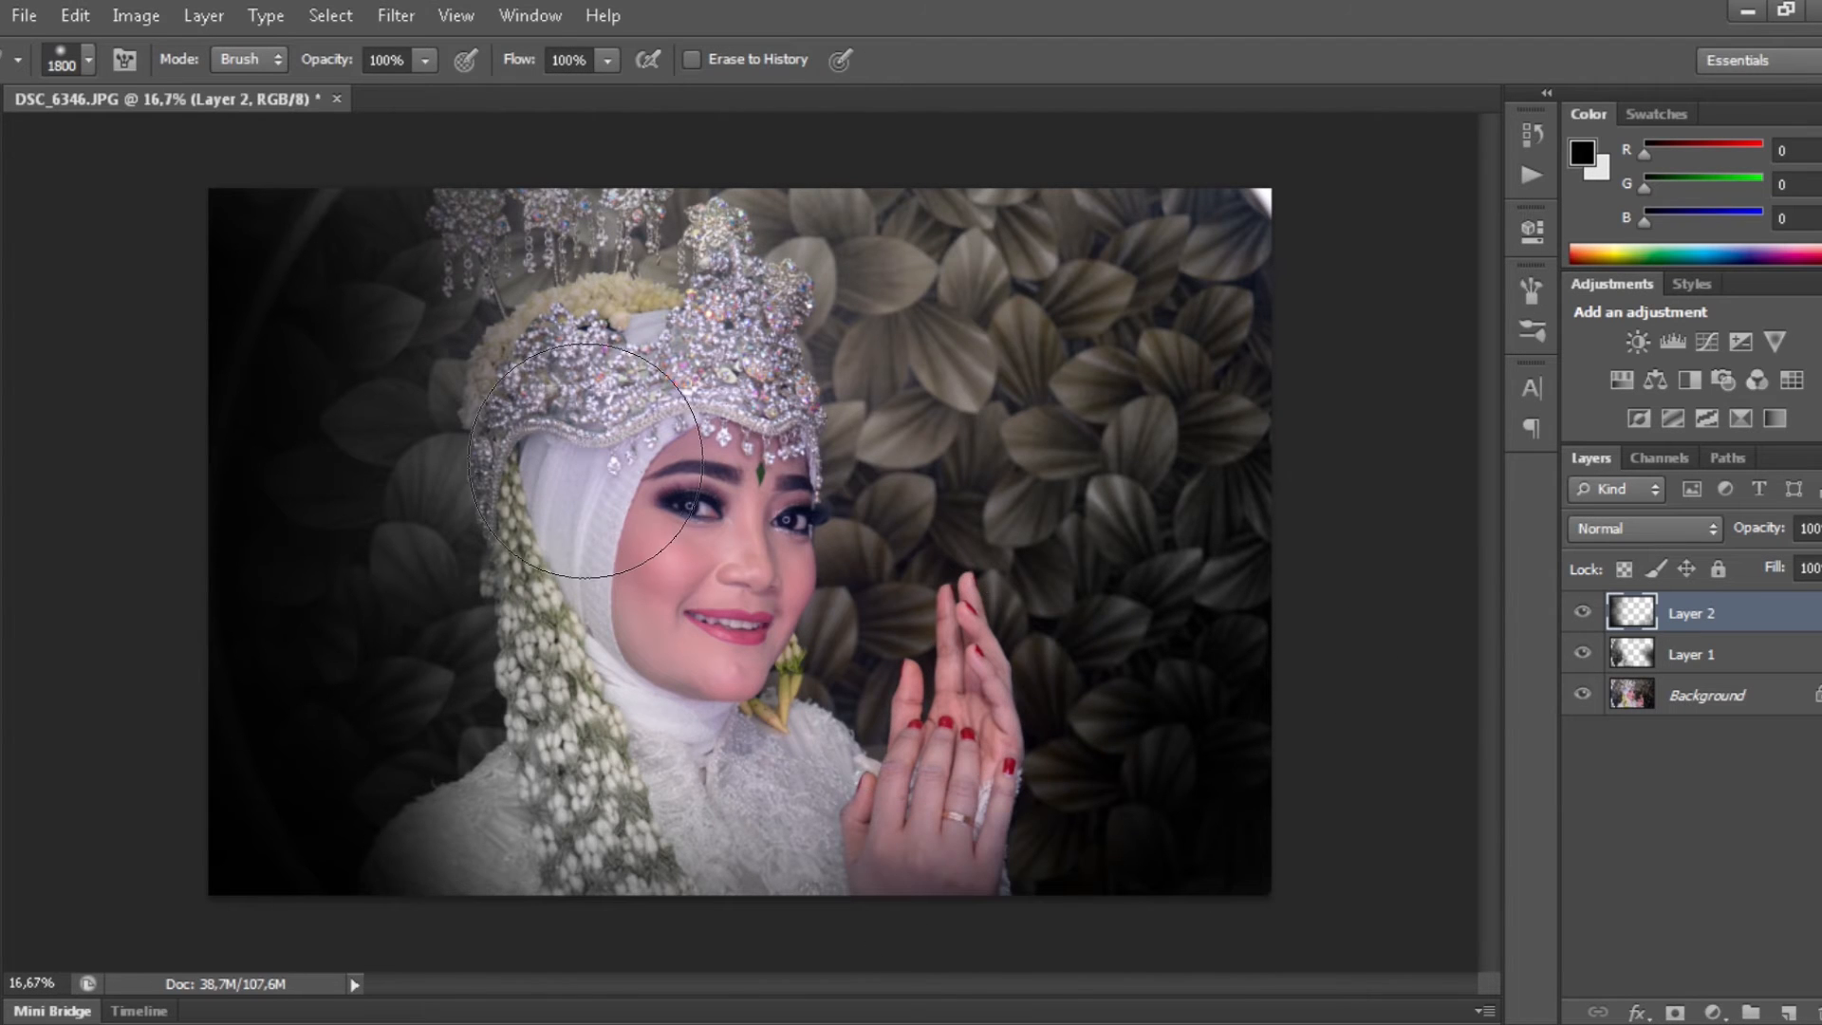
- Select all three layers and merge them into one image
key(v)
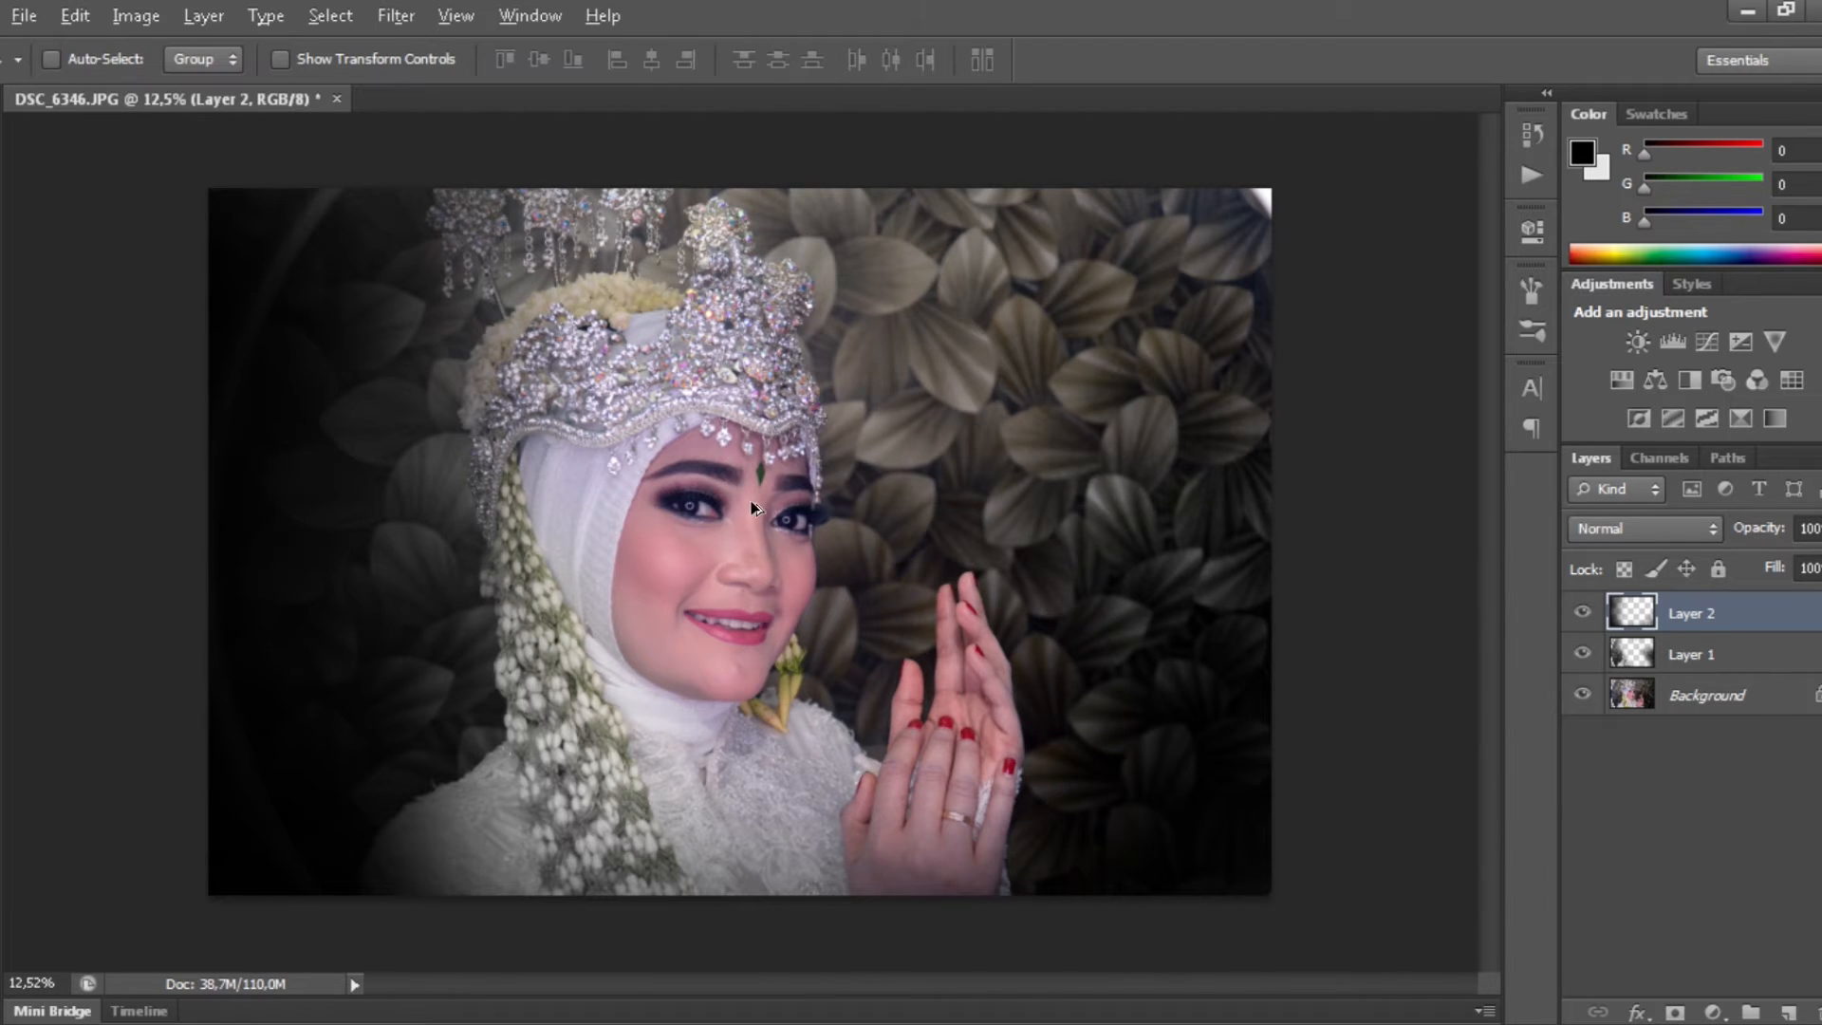
scroll(756, 532, down, 4)
scroll(693, 579, up, 5)
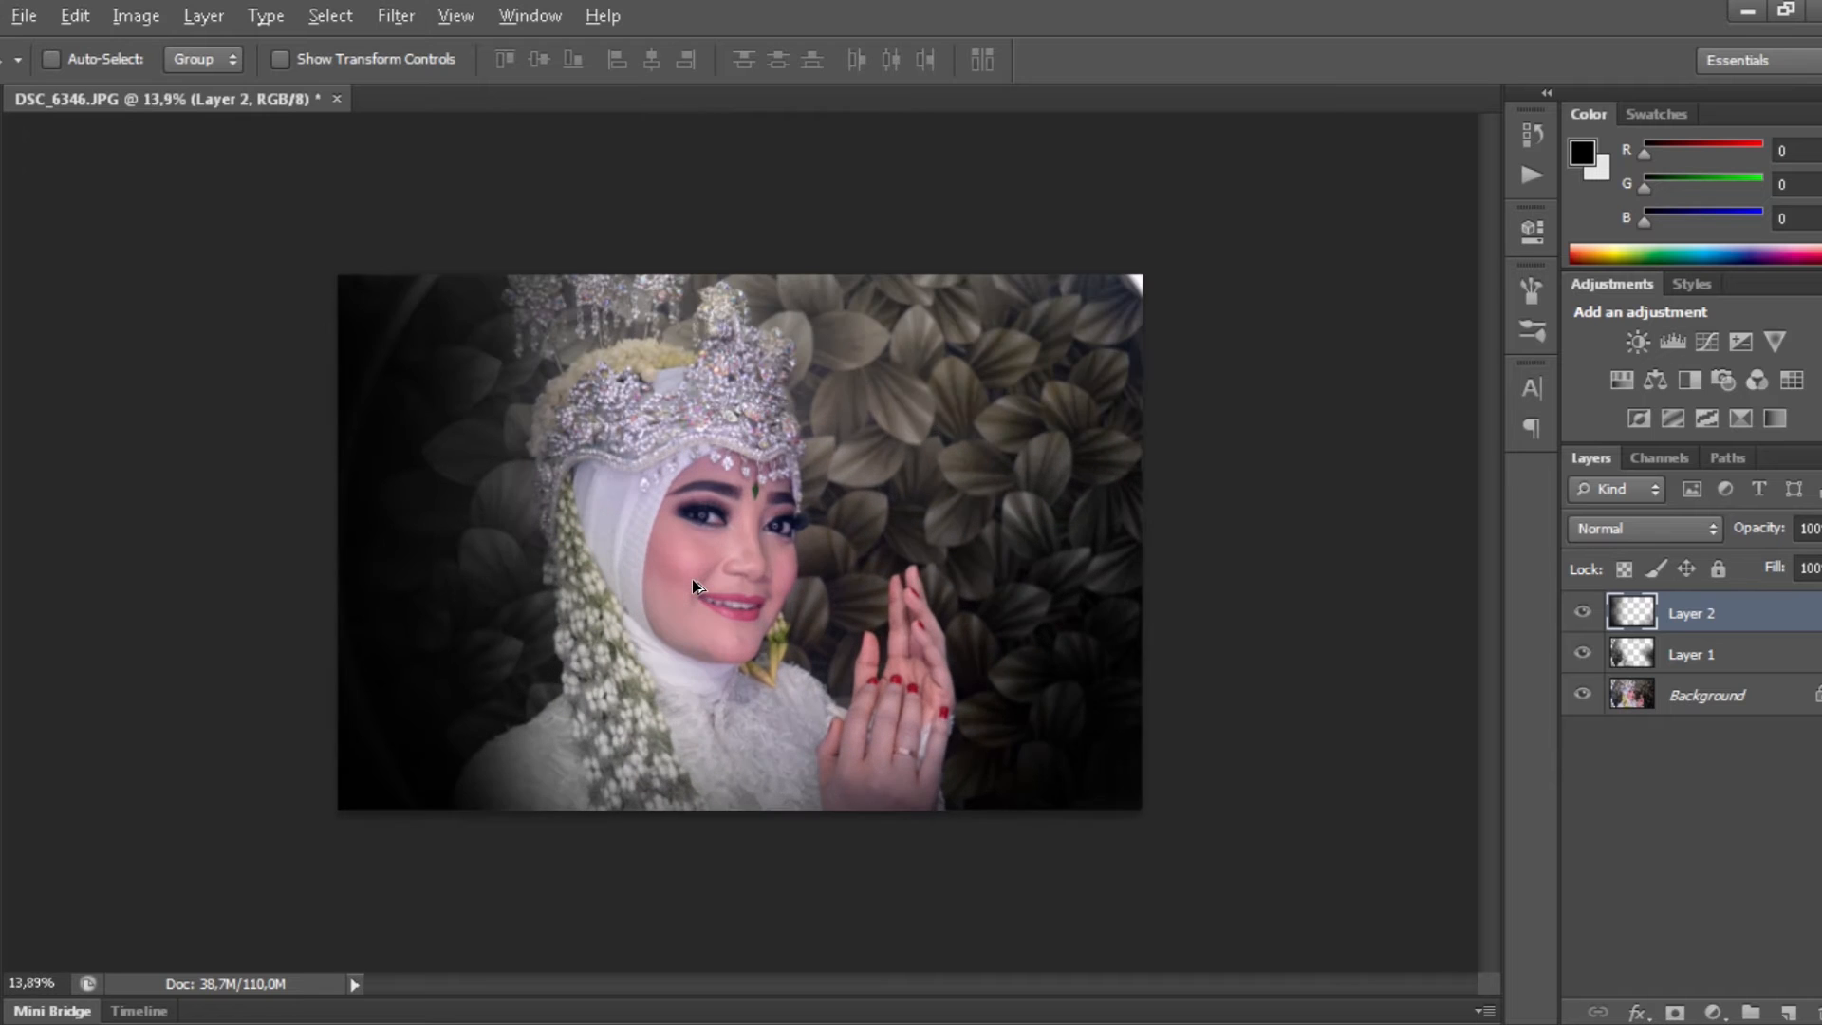
scroll(692, 579, up, 2)
shift+click(1732, 695)
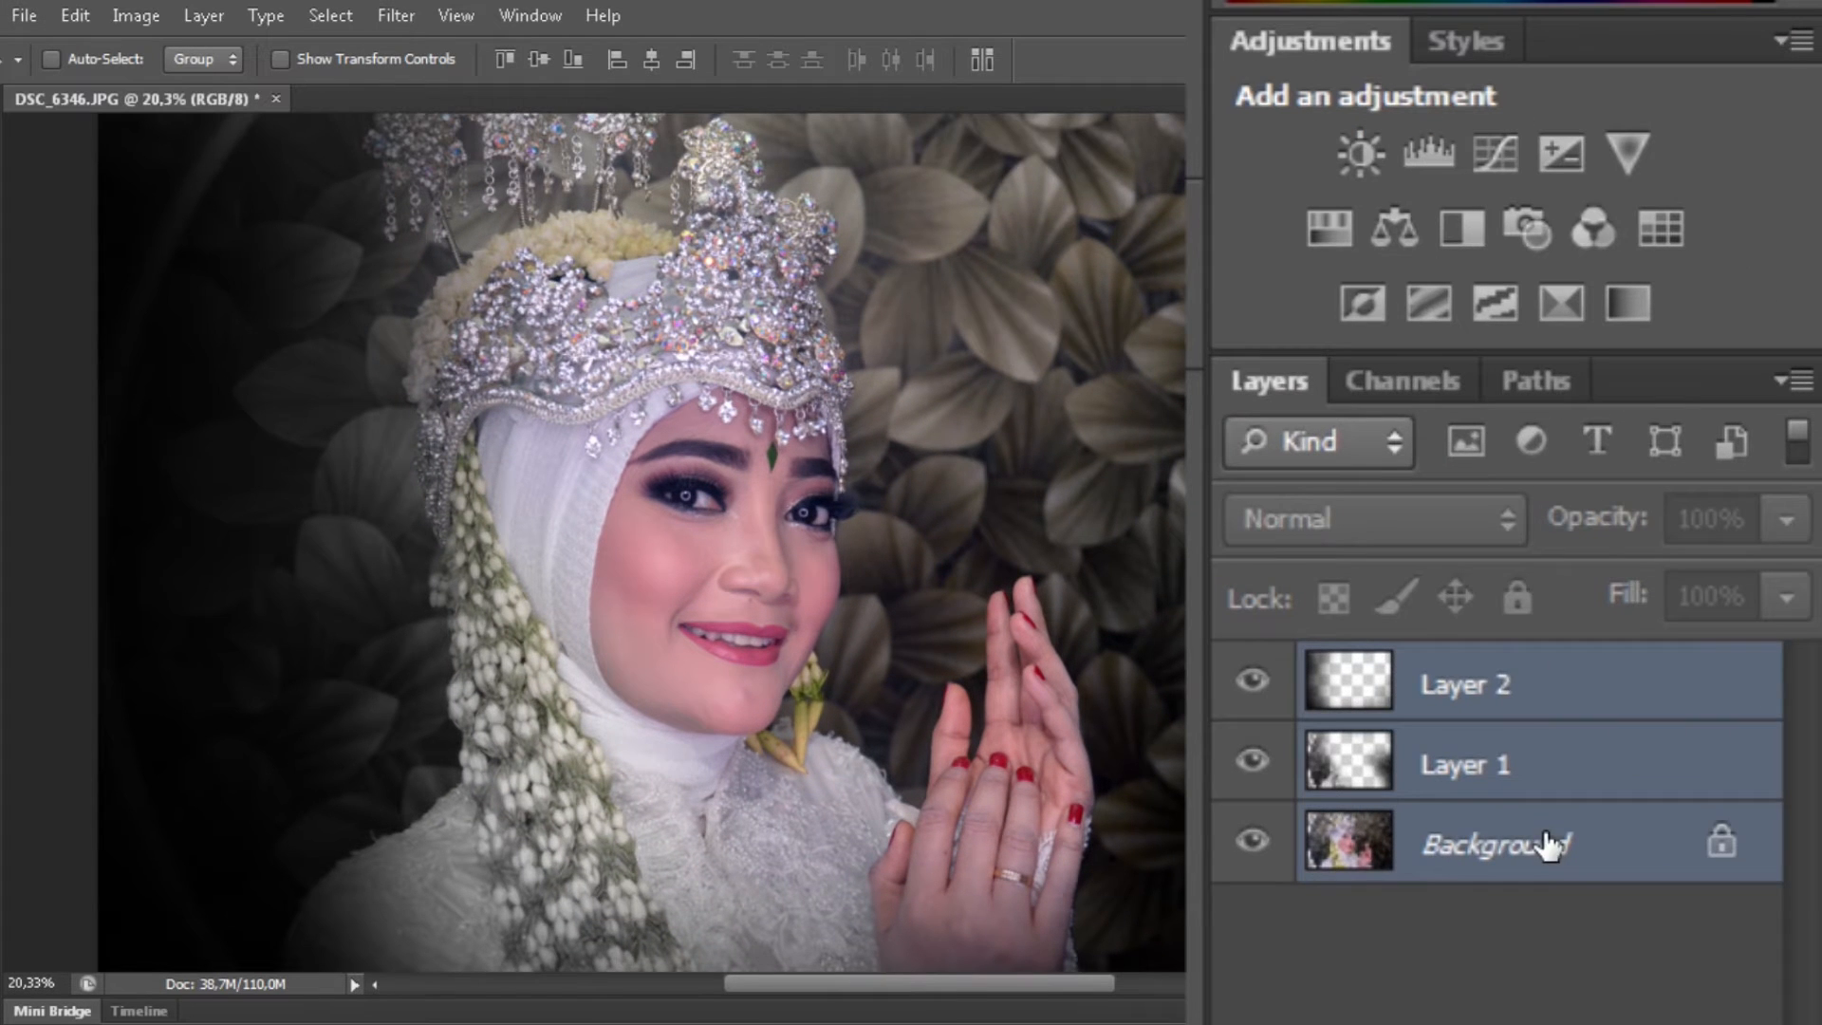
key(ctrl+e)
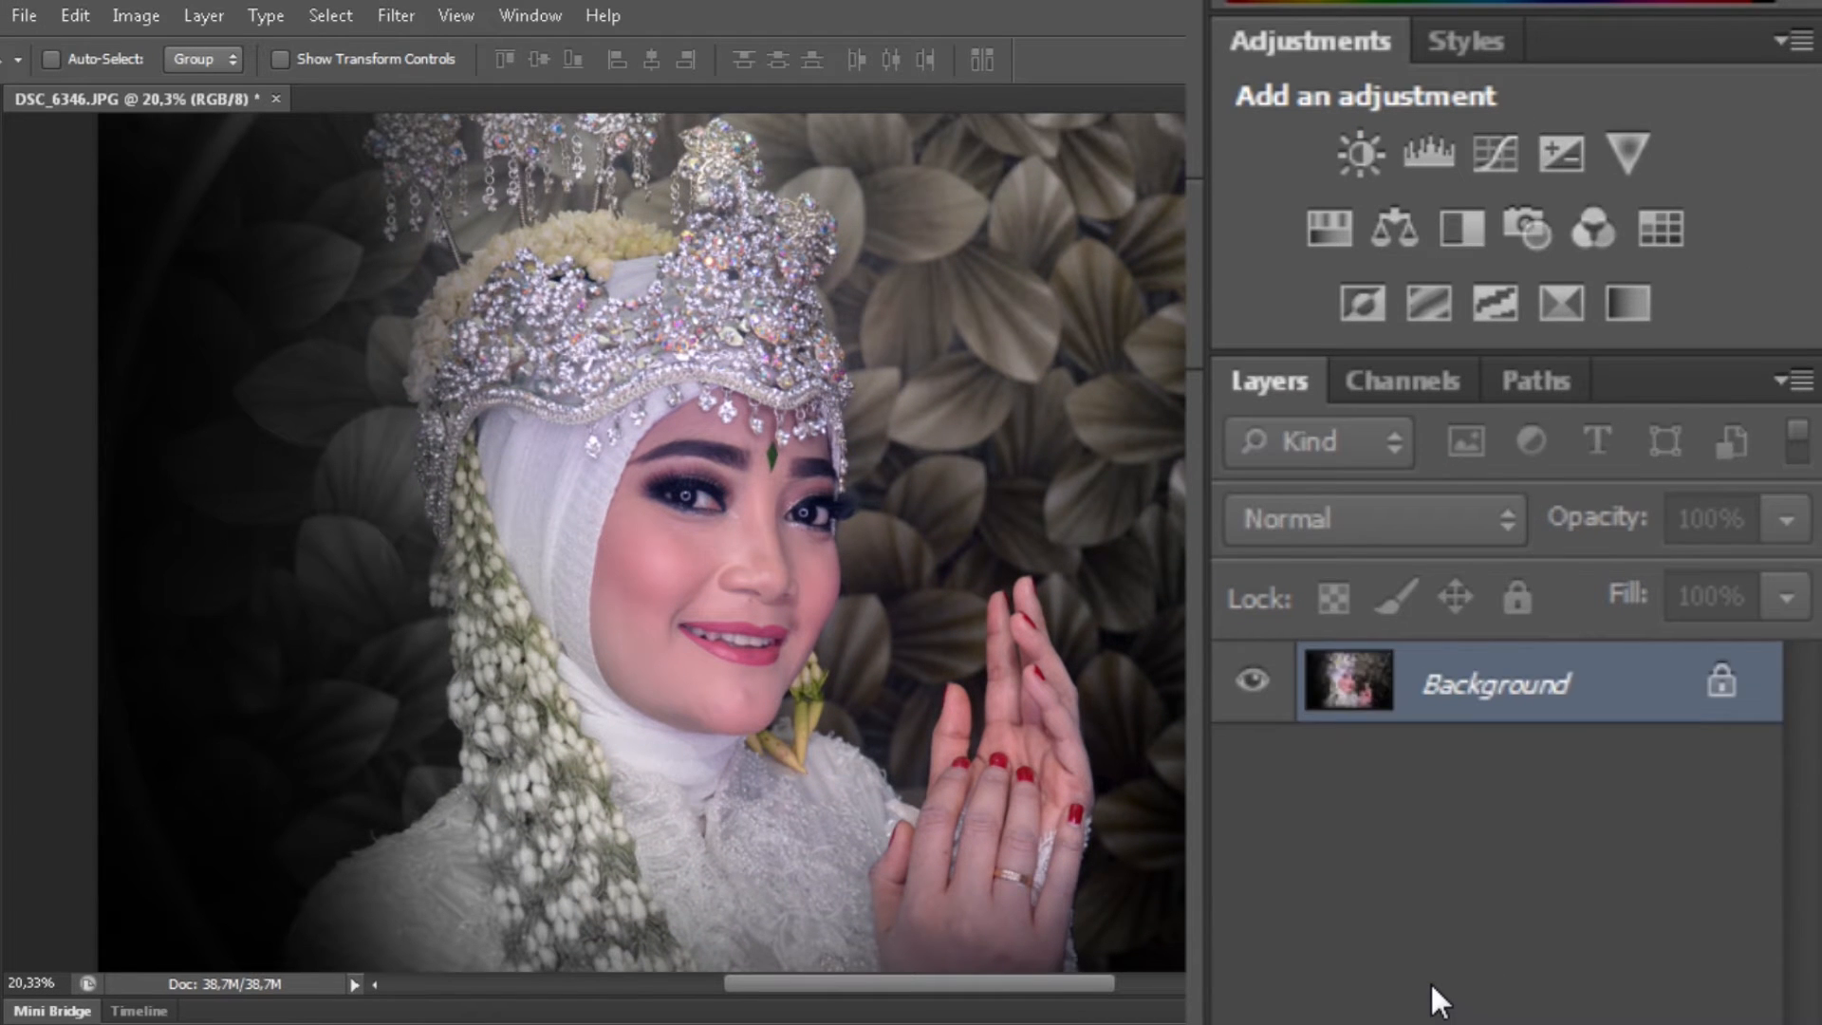
- Make a greyscale copy of the merged image and erase it over the crown and face
key(ctrl+j)
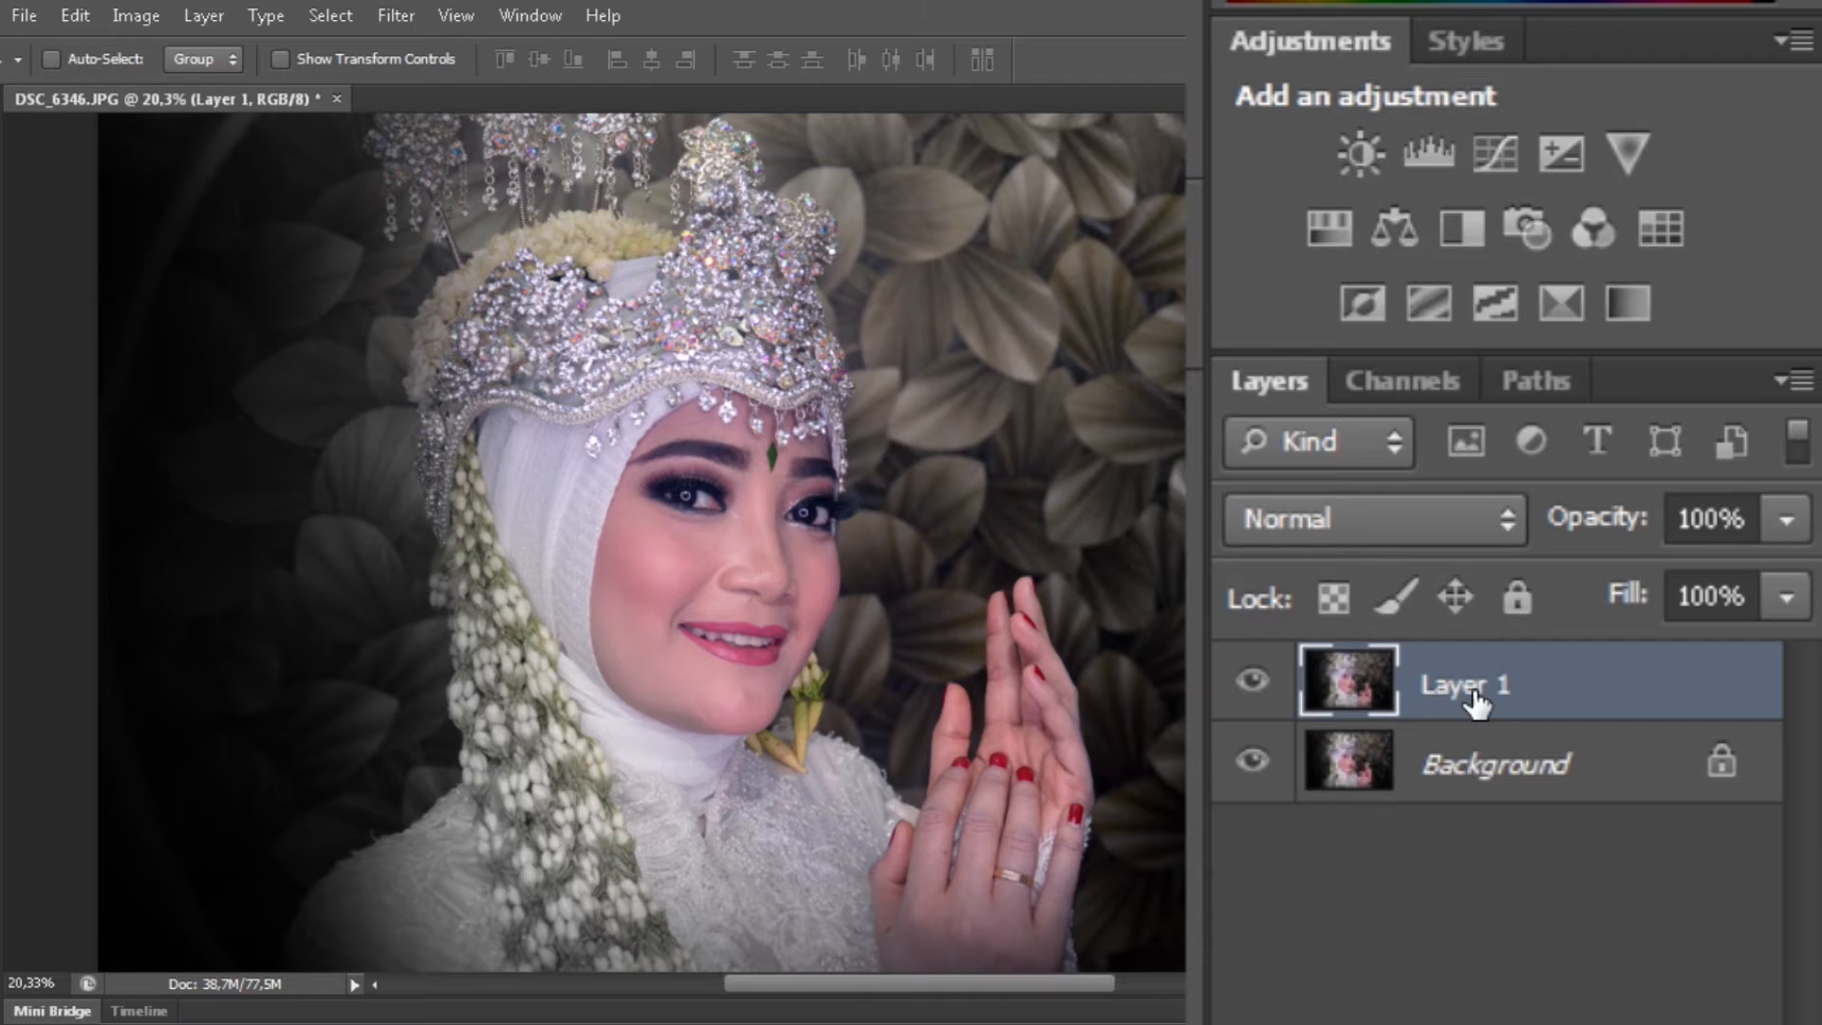
key(ctrl+u)
drag(1445, 267, 1215, 282)
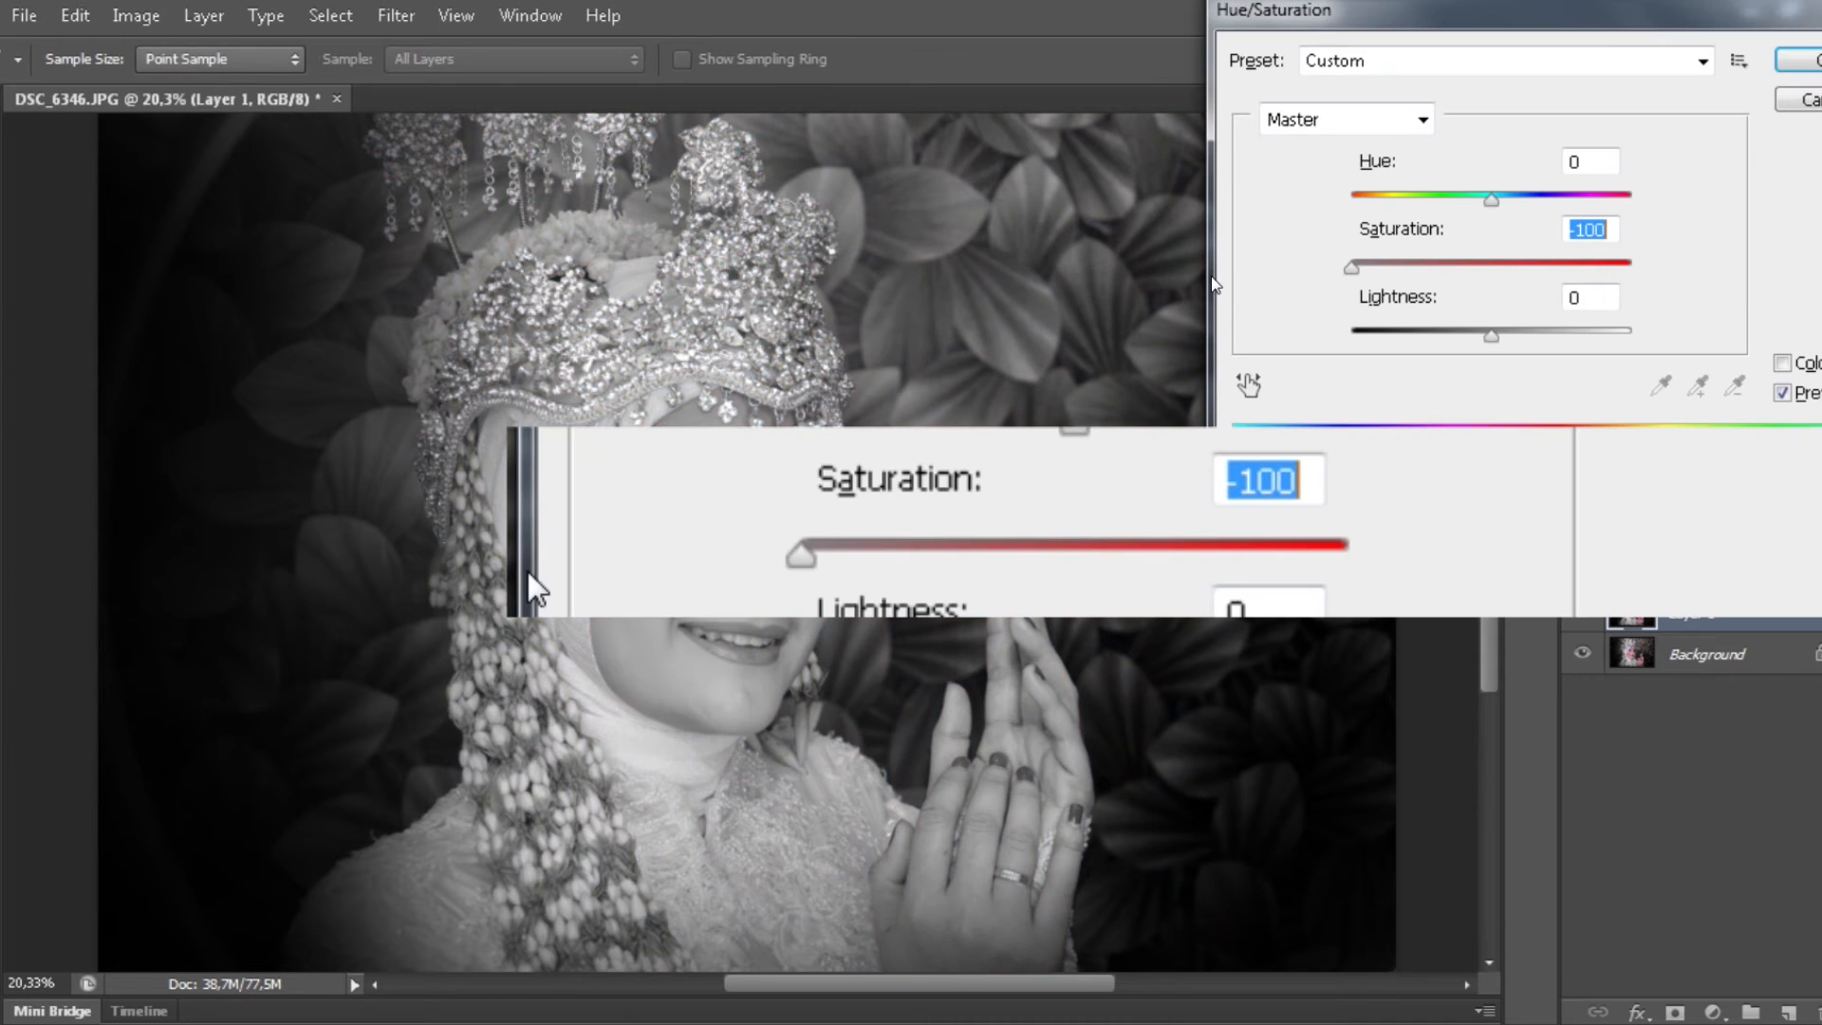
key(Return)
key(e)
mouse_move(613, 328)
mouse_down()
mouse_move(676, 335)
mouse_move(667, 499)
mouse_move(611, 347)
mouse_move(609, 476)
mouse_move(577, 258)
mouse_move(684, 622)
mouse_up()
- Merge the edited copy down and duplicate the background onto a new Layer 1
scroll(687, 624, down, 4)
scroll(685, 617, up, 4)
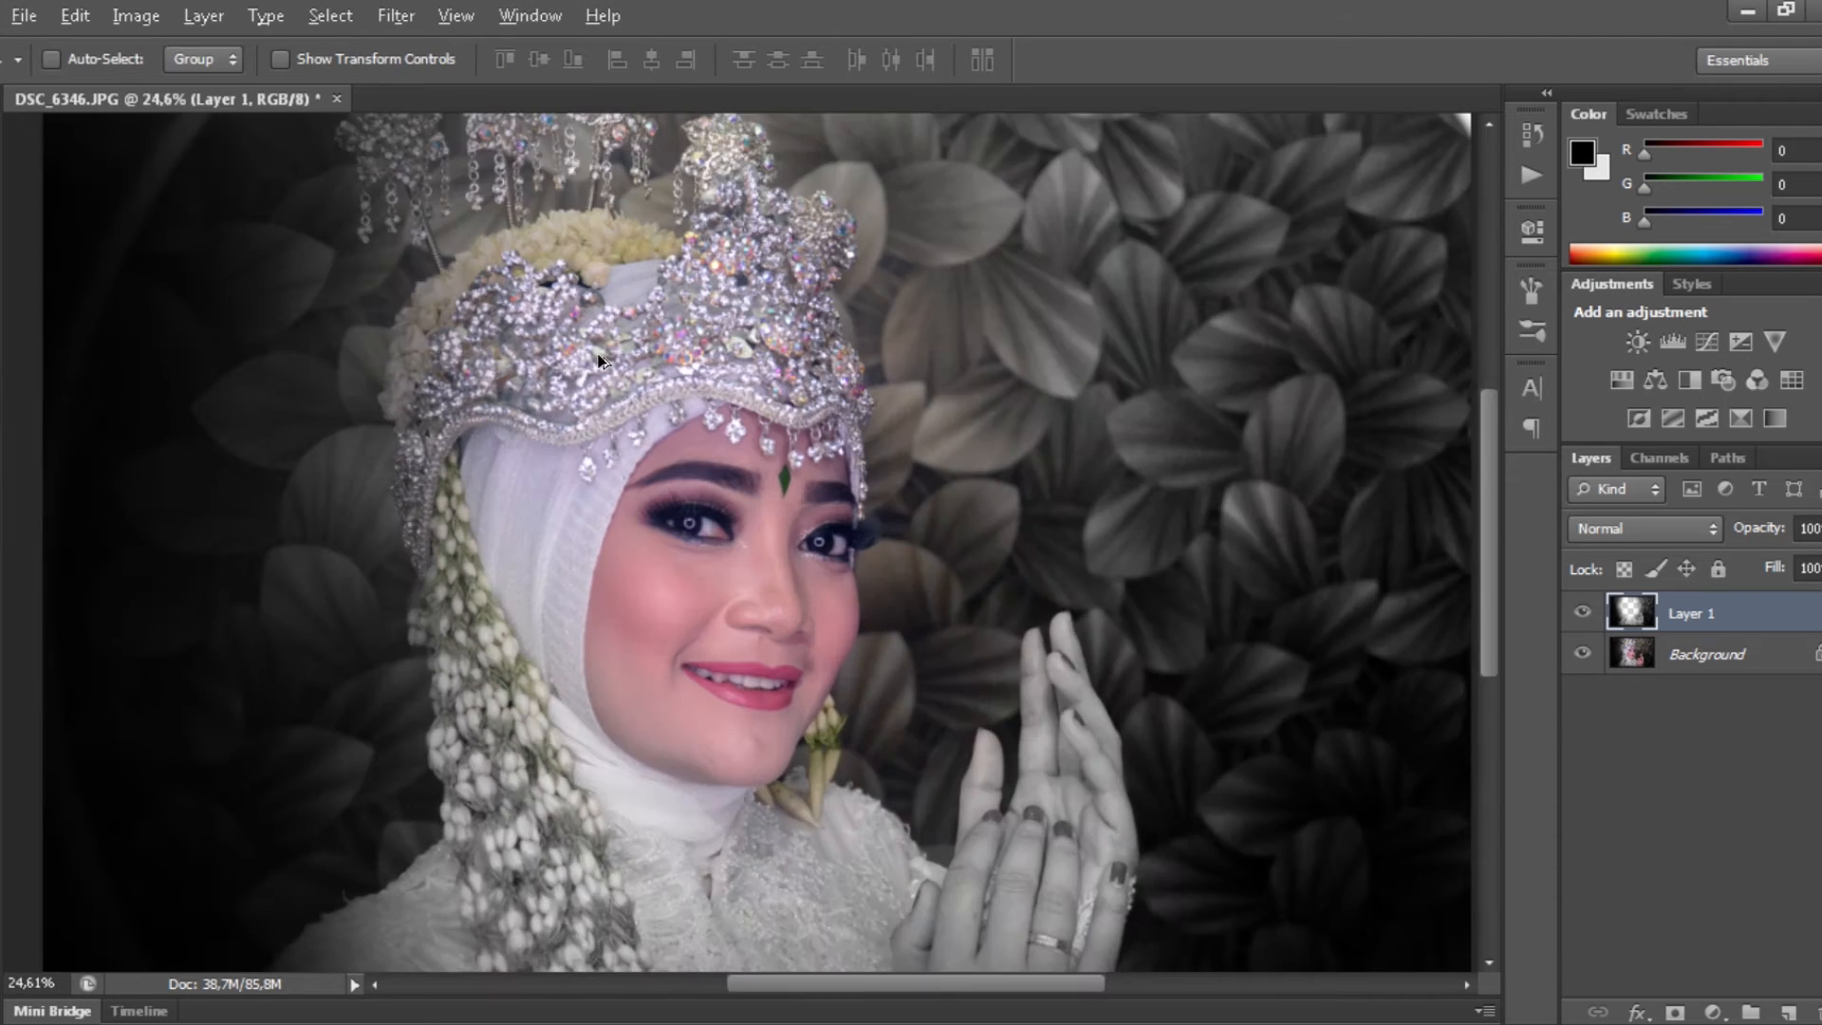
key(v)
scroll(799, 467, down, 4)
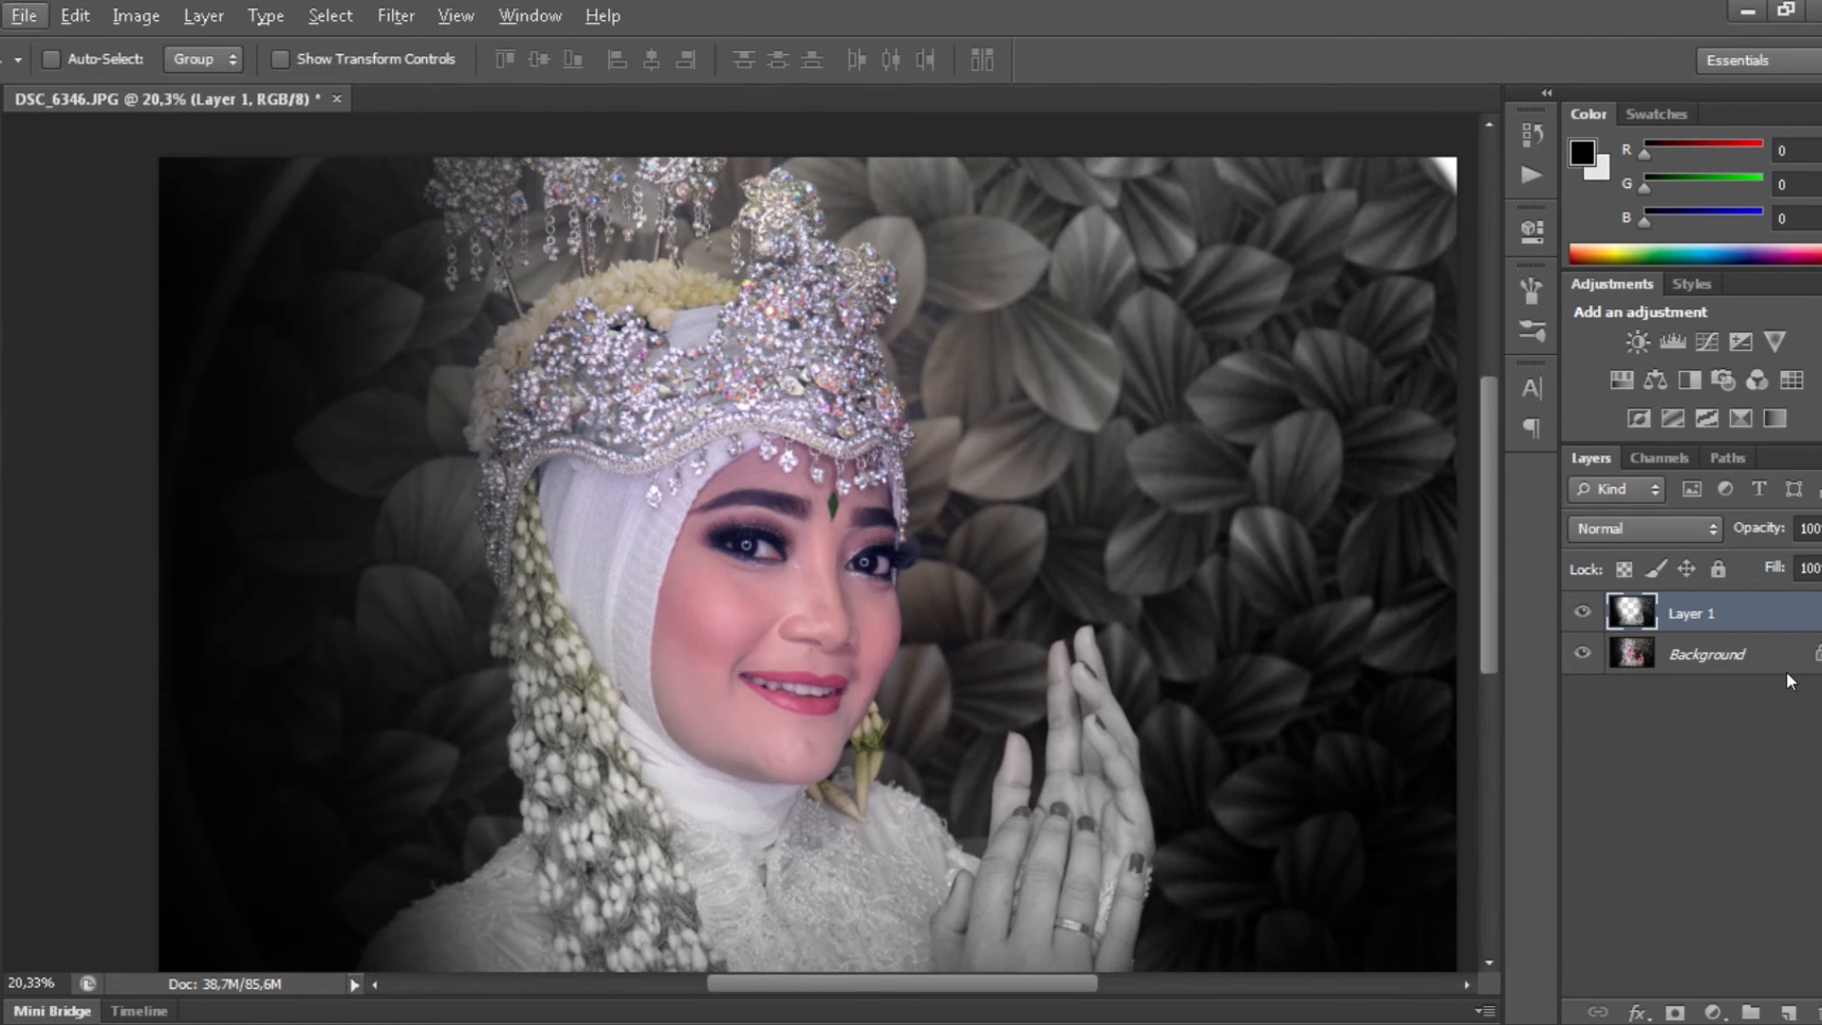
key(ctrl+e)
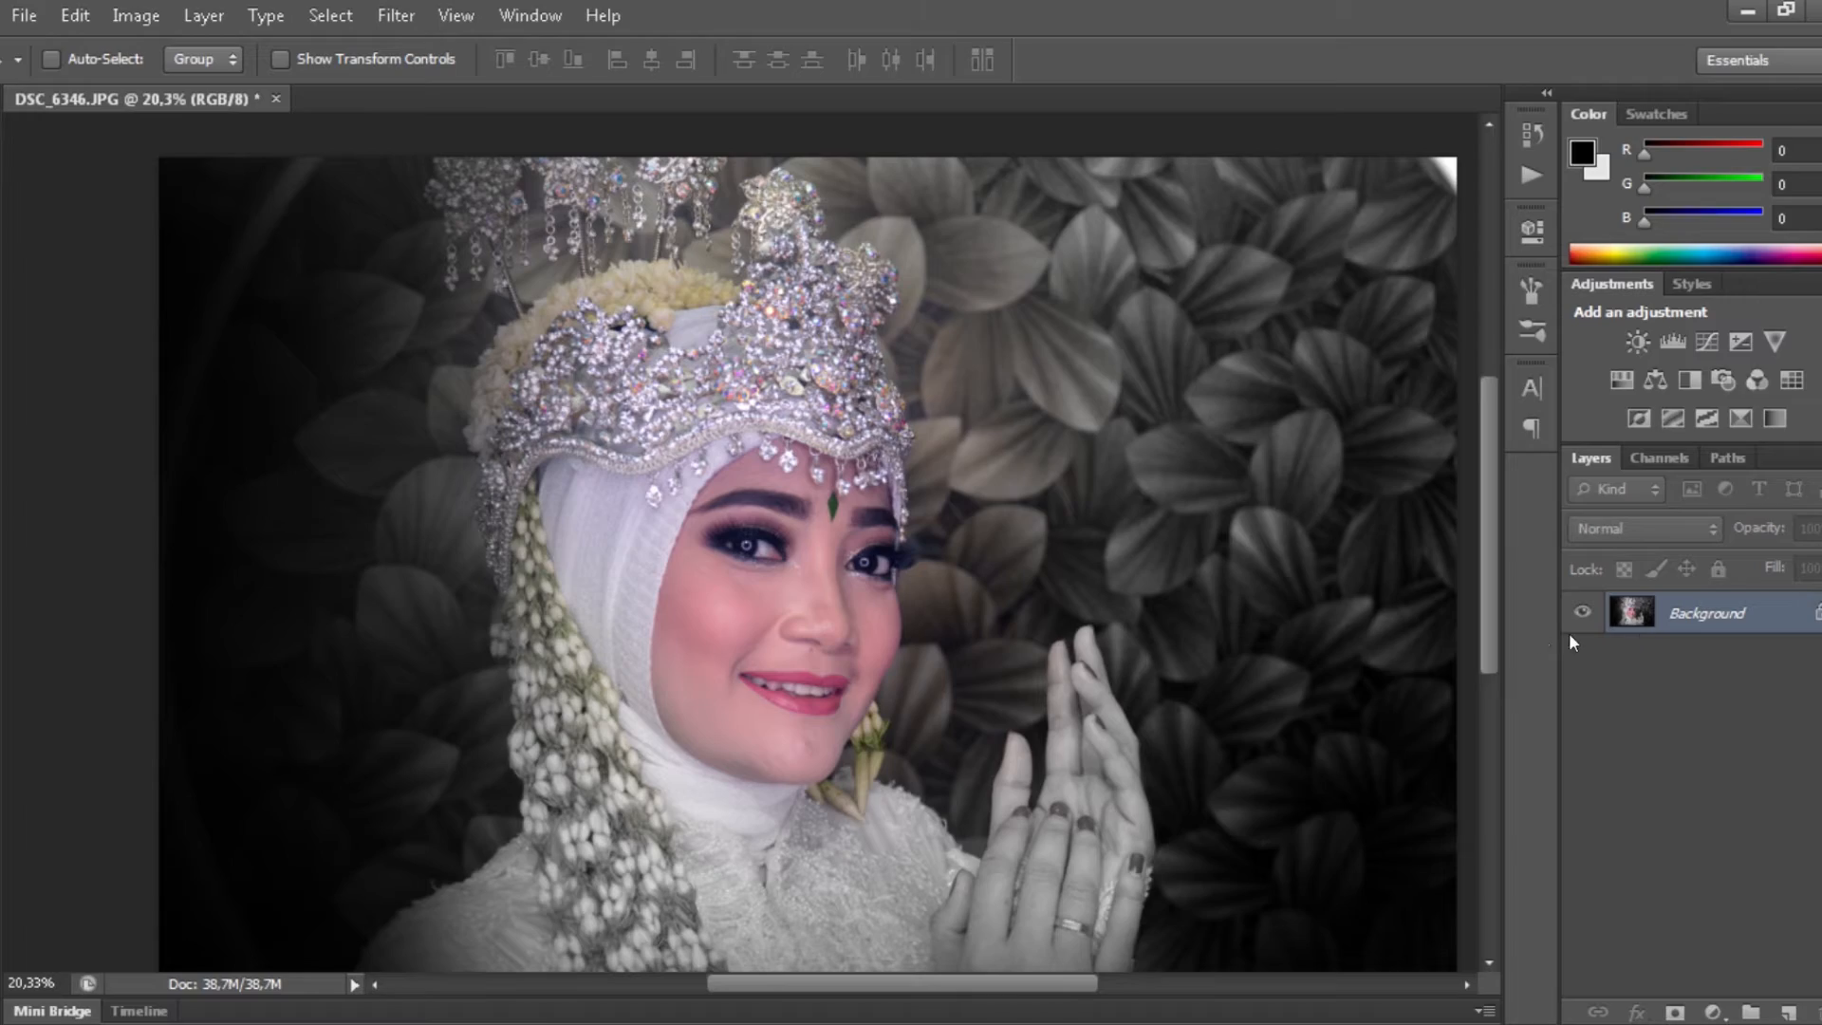
key(ctrl+j)
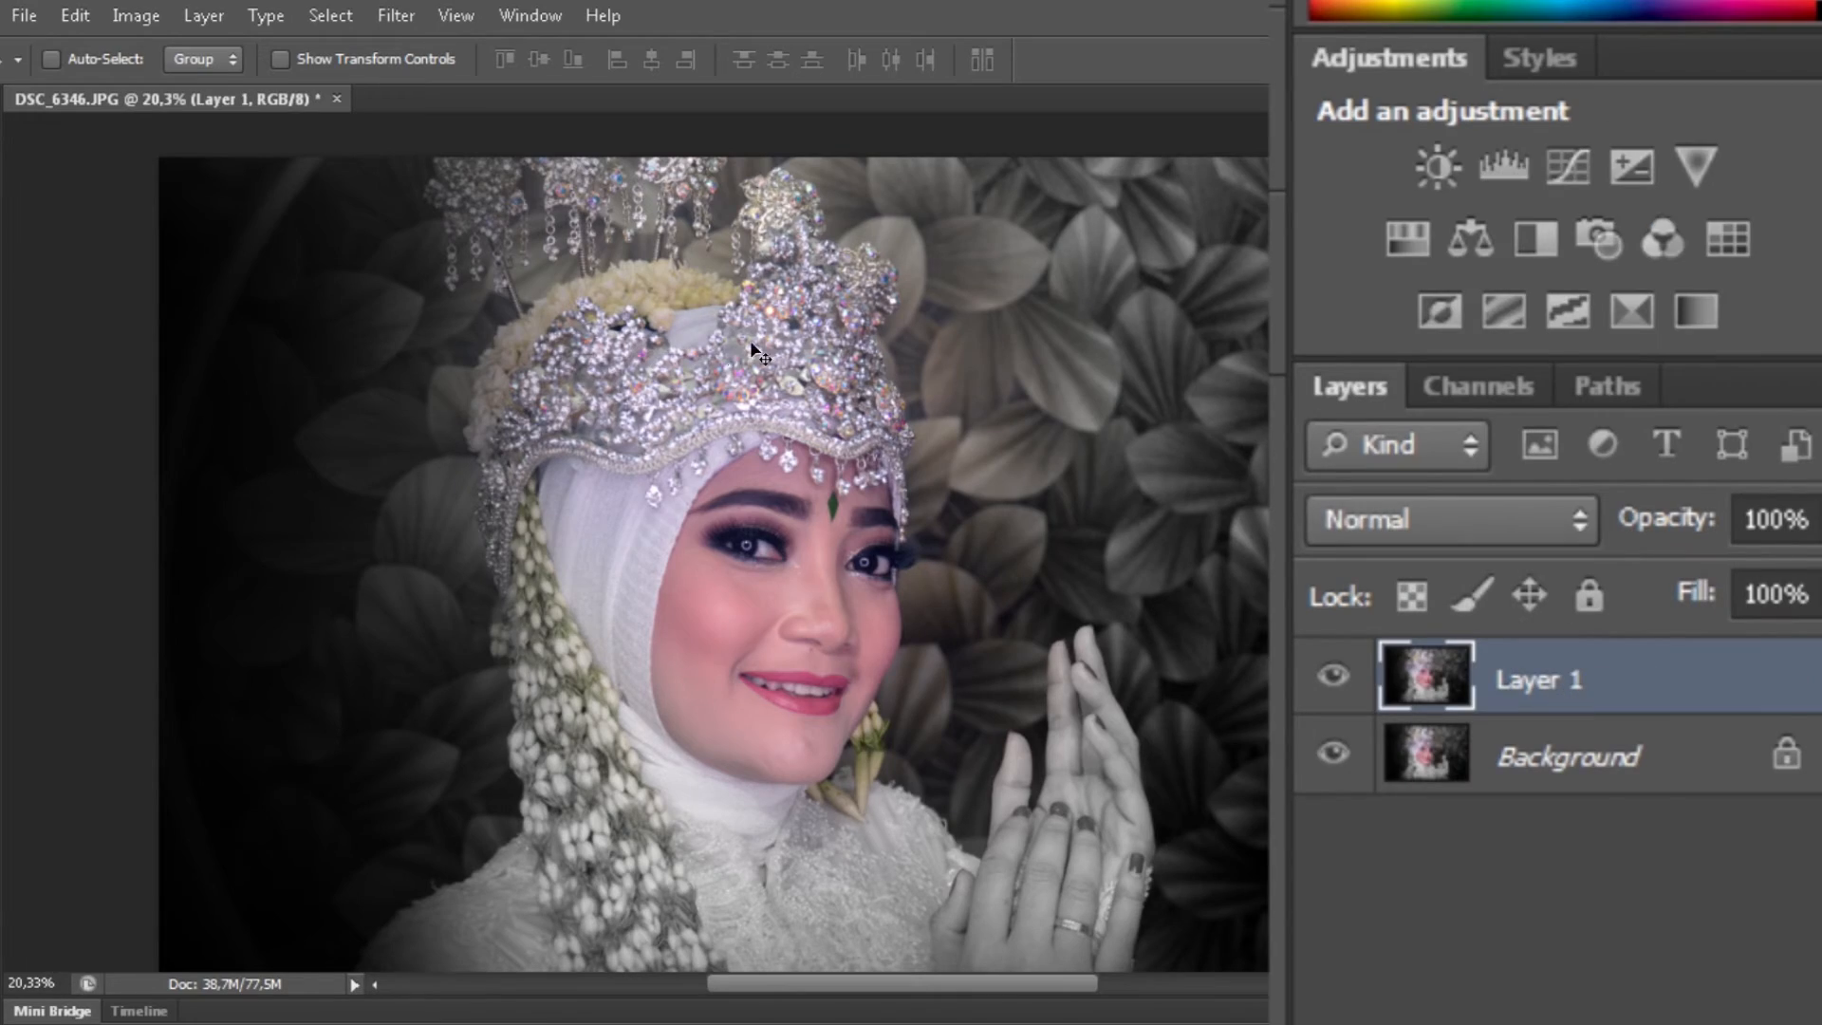
drag(512, 207, 575, 294)
- Apply Exposure +0,54 with Offset -0,0935 to the duplicate layer
click(135, 15)
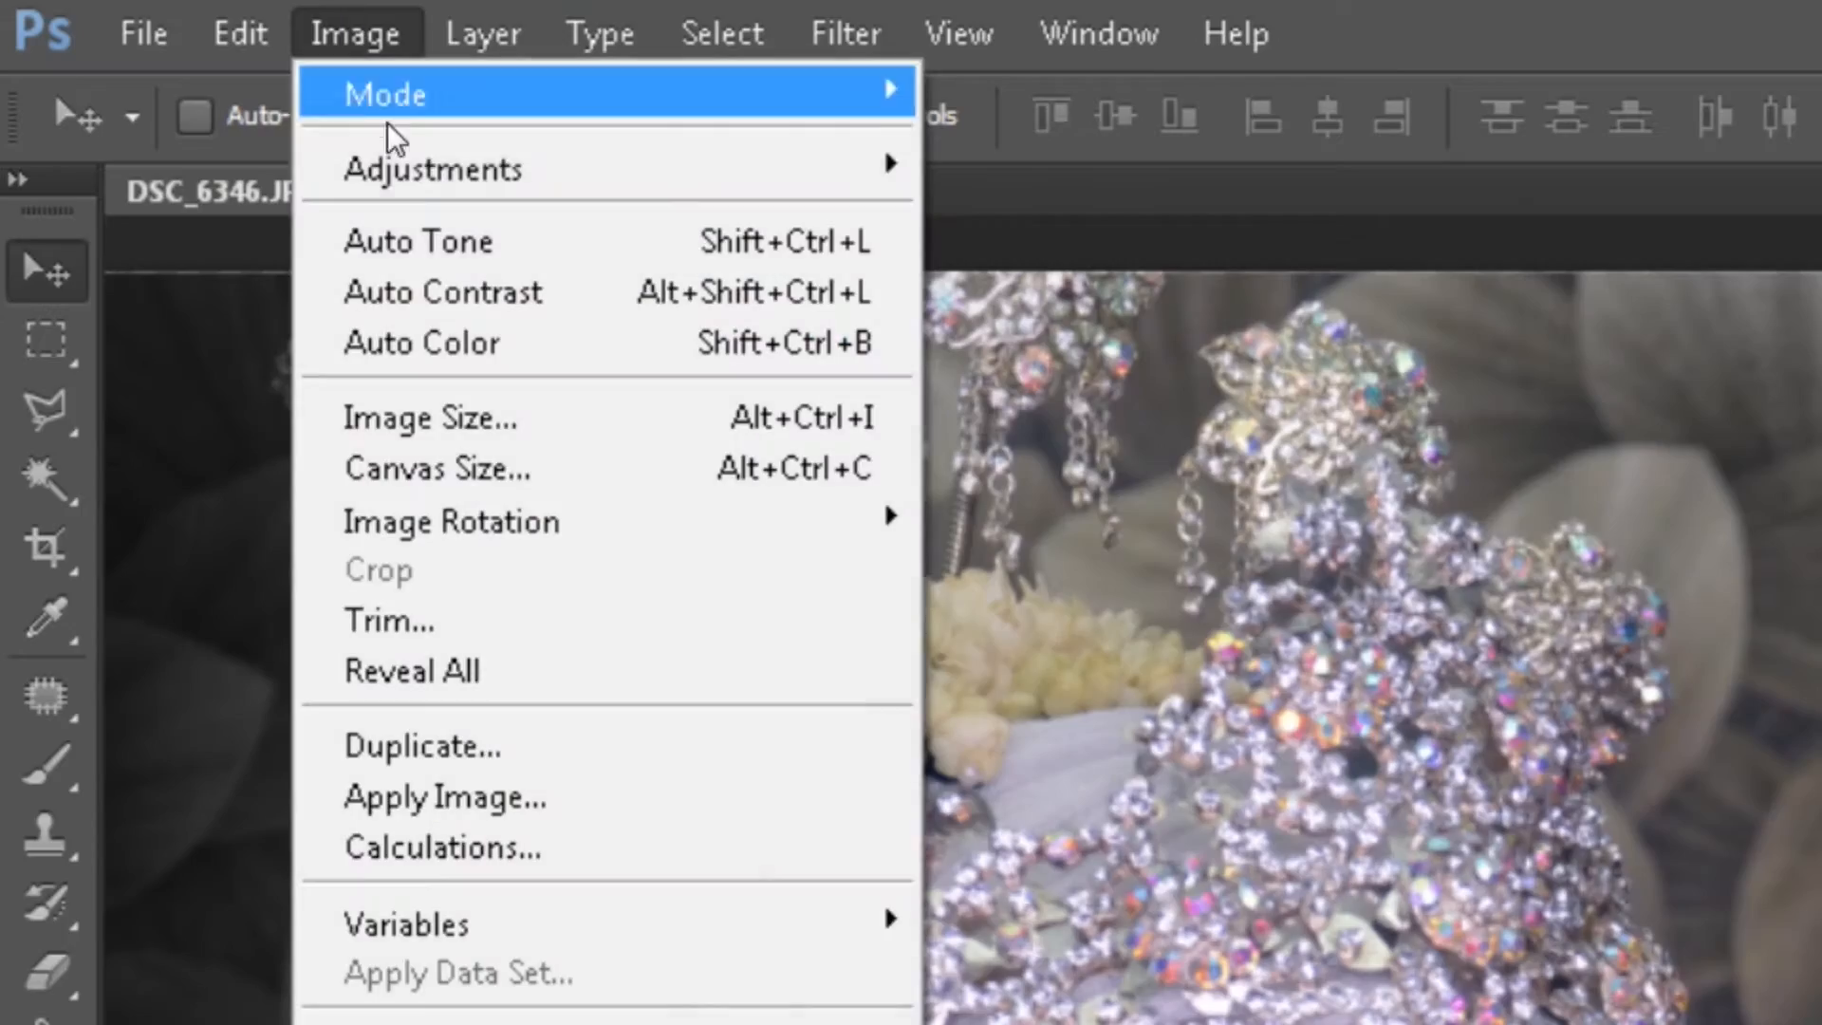
mouse_move(178, 88)
click(1346, 323)
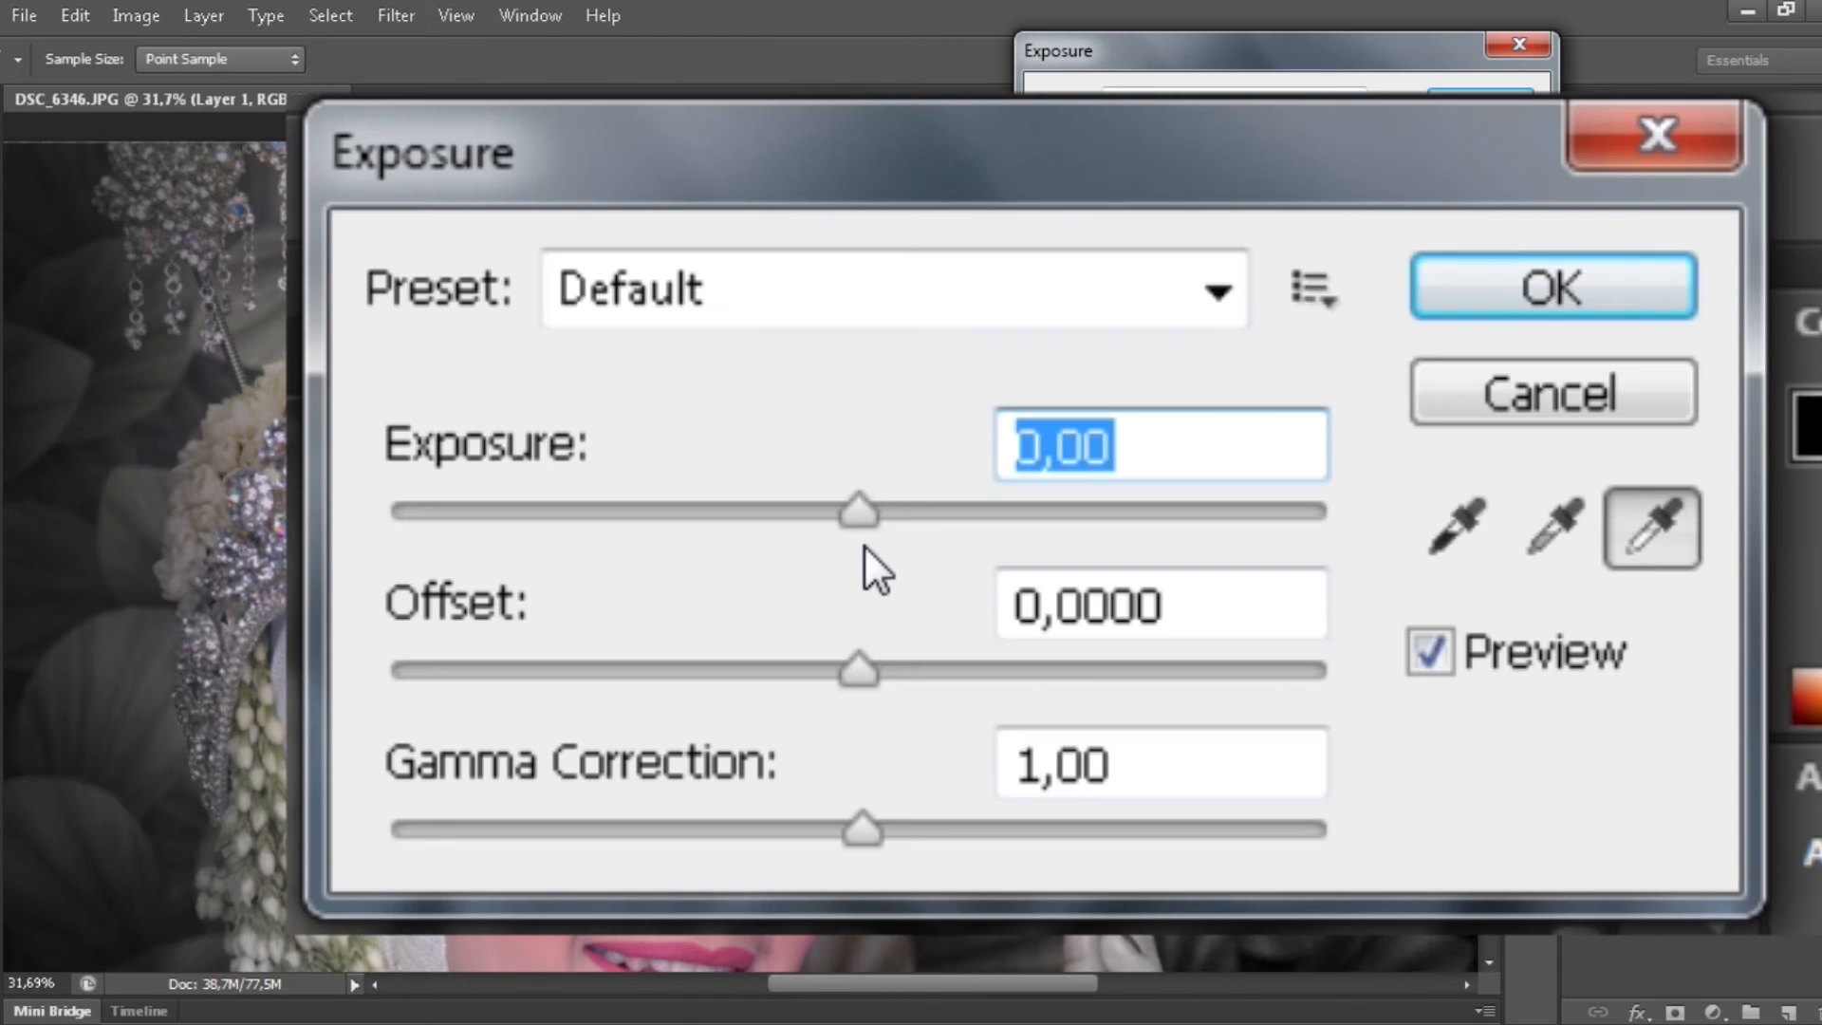
drag(859, 513, 907, 513)
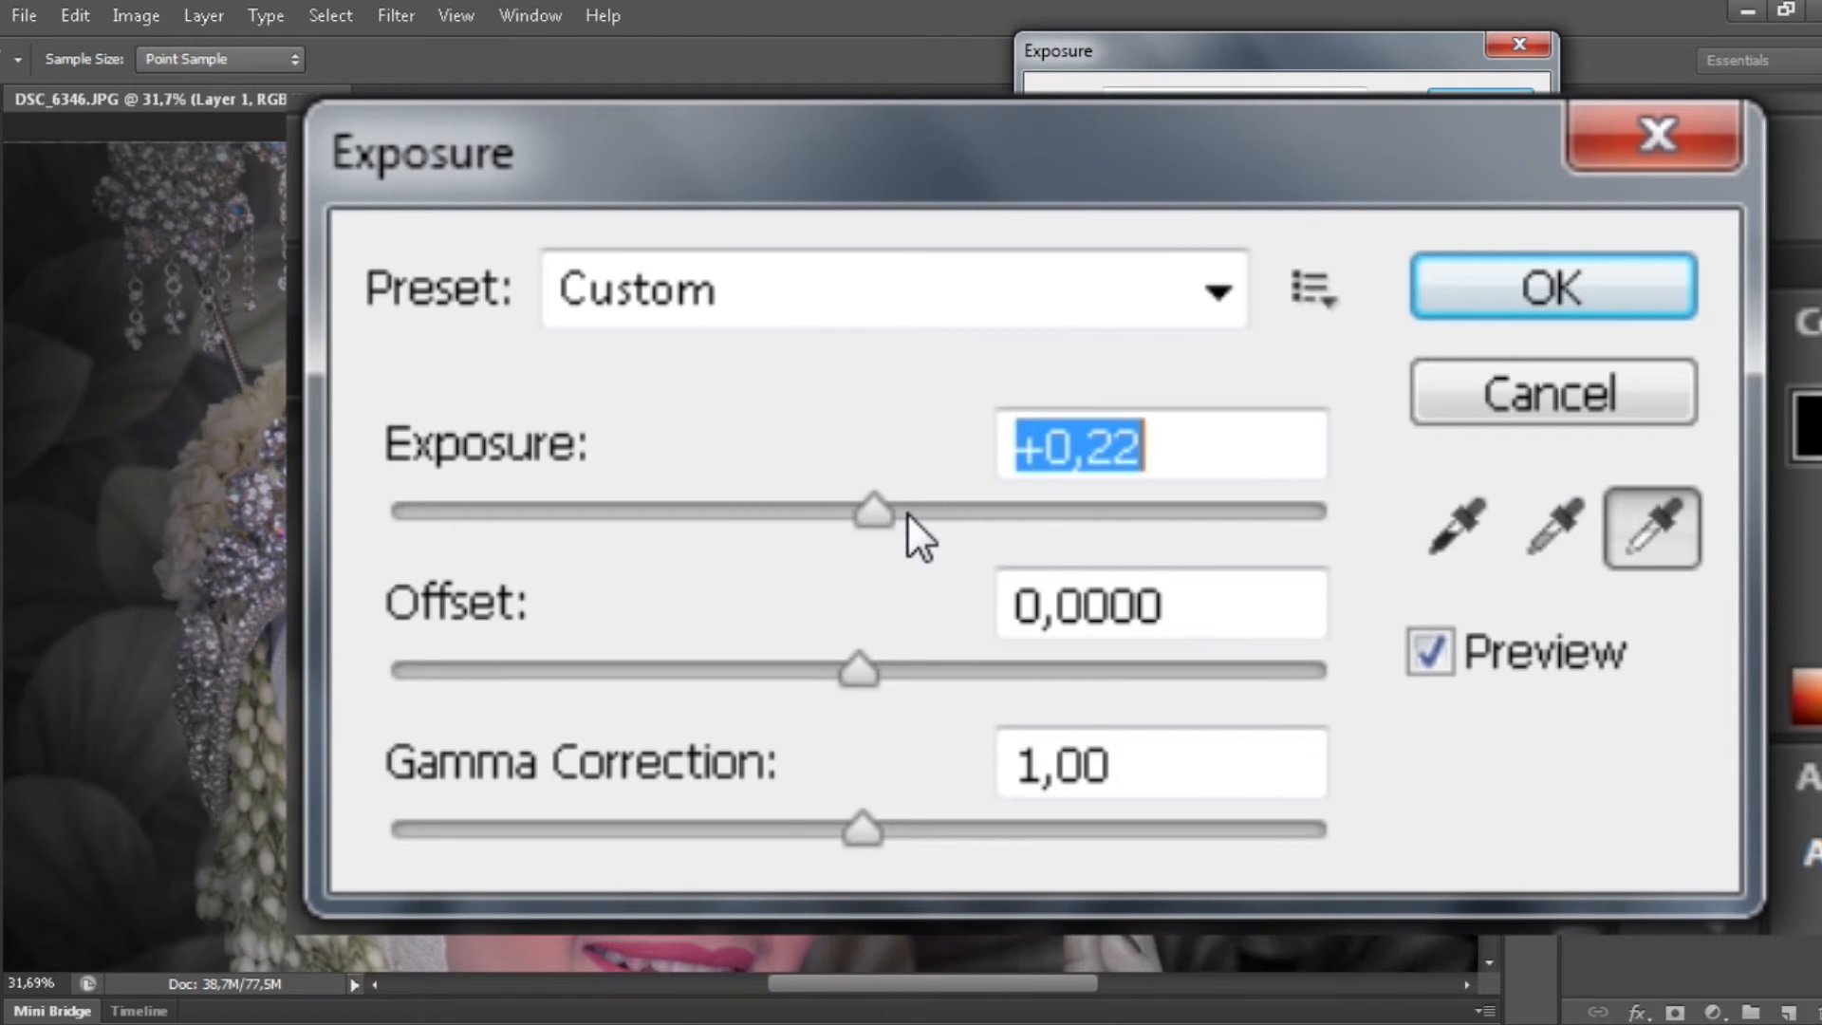
drag(859, 670, 784, 680)
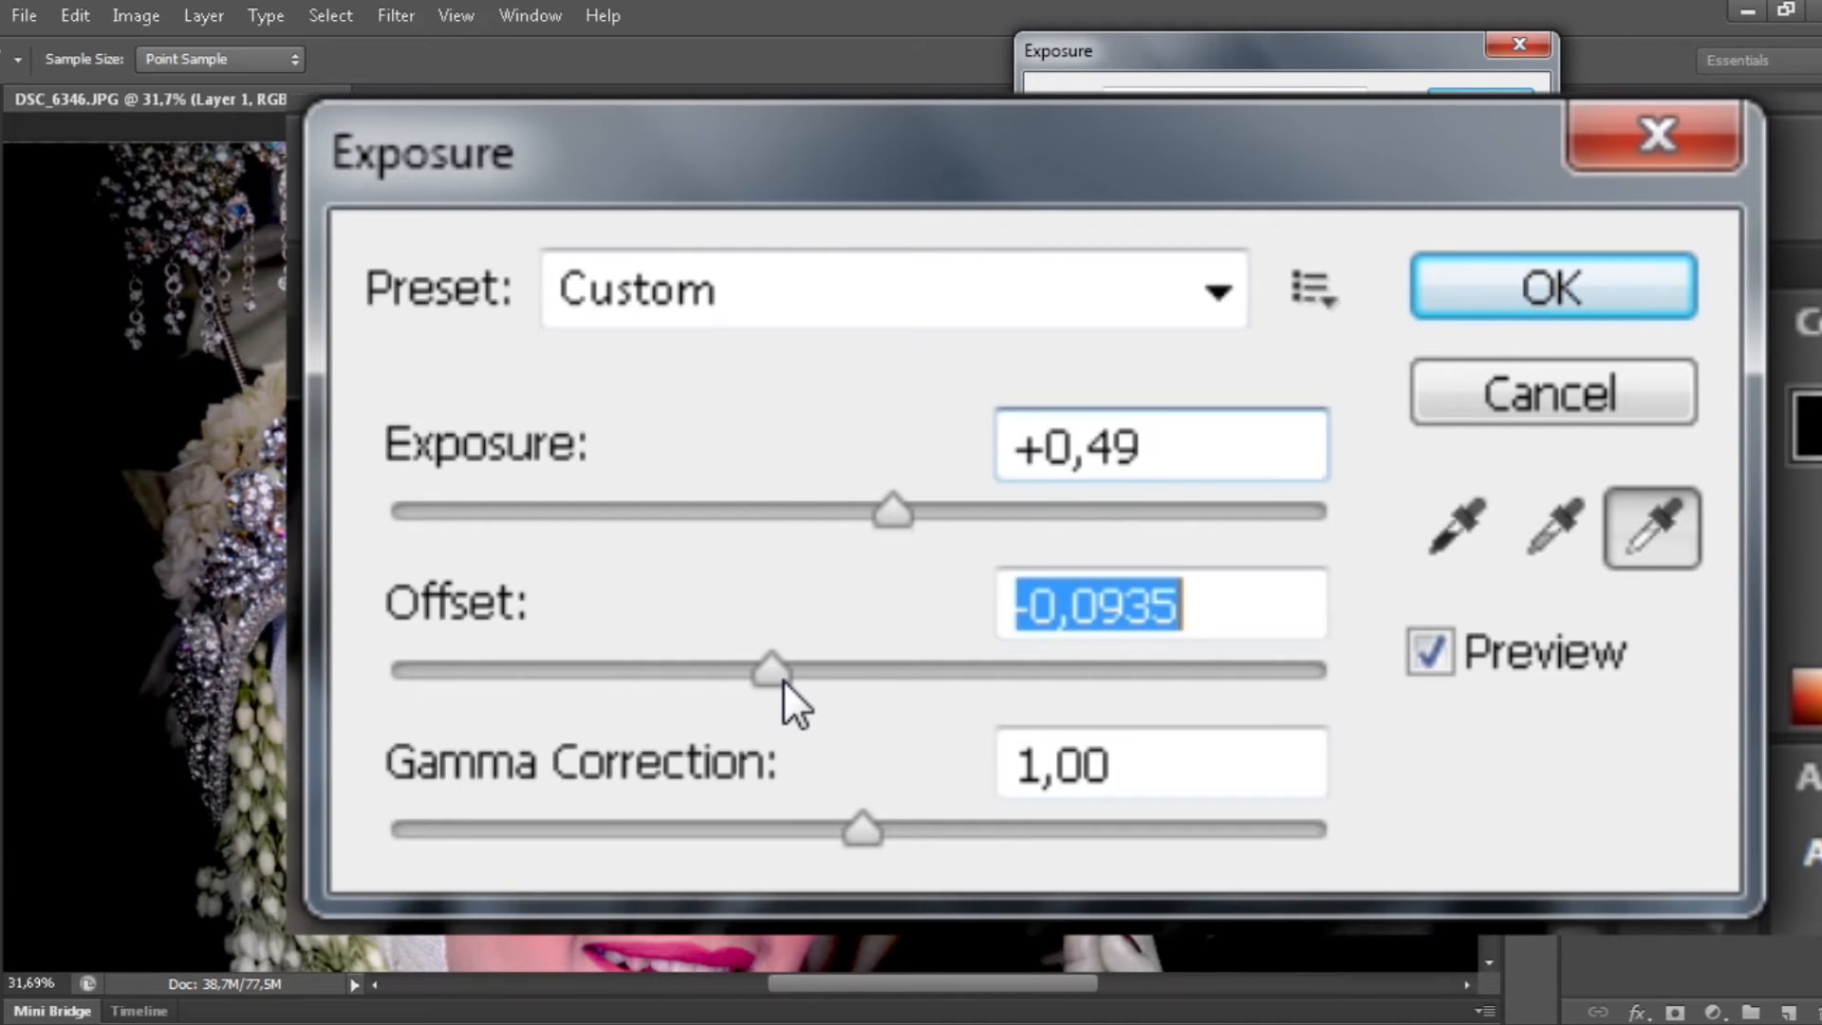
mouse_move(907, 511)
mouse_down()
mouse_move(859, 510)
mouse_move(908, 513)
mouse_up()
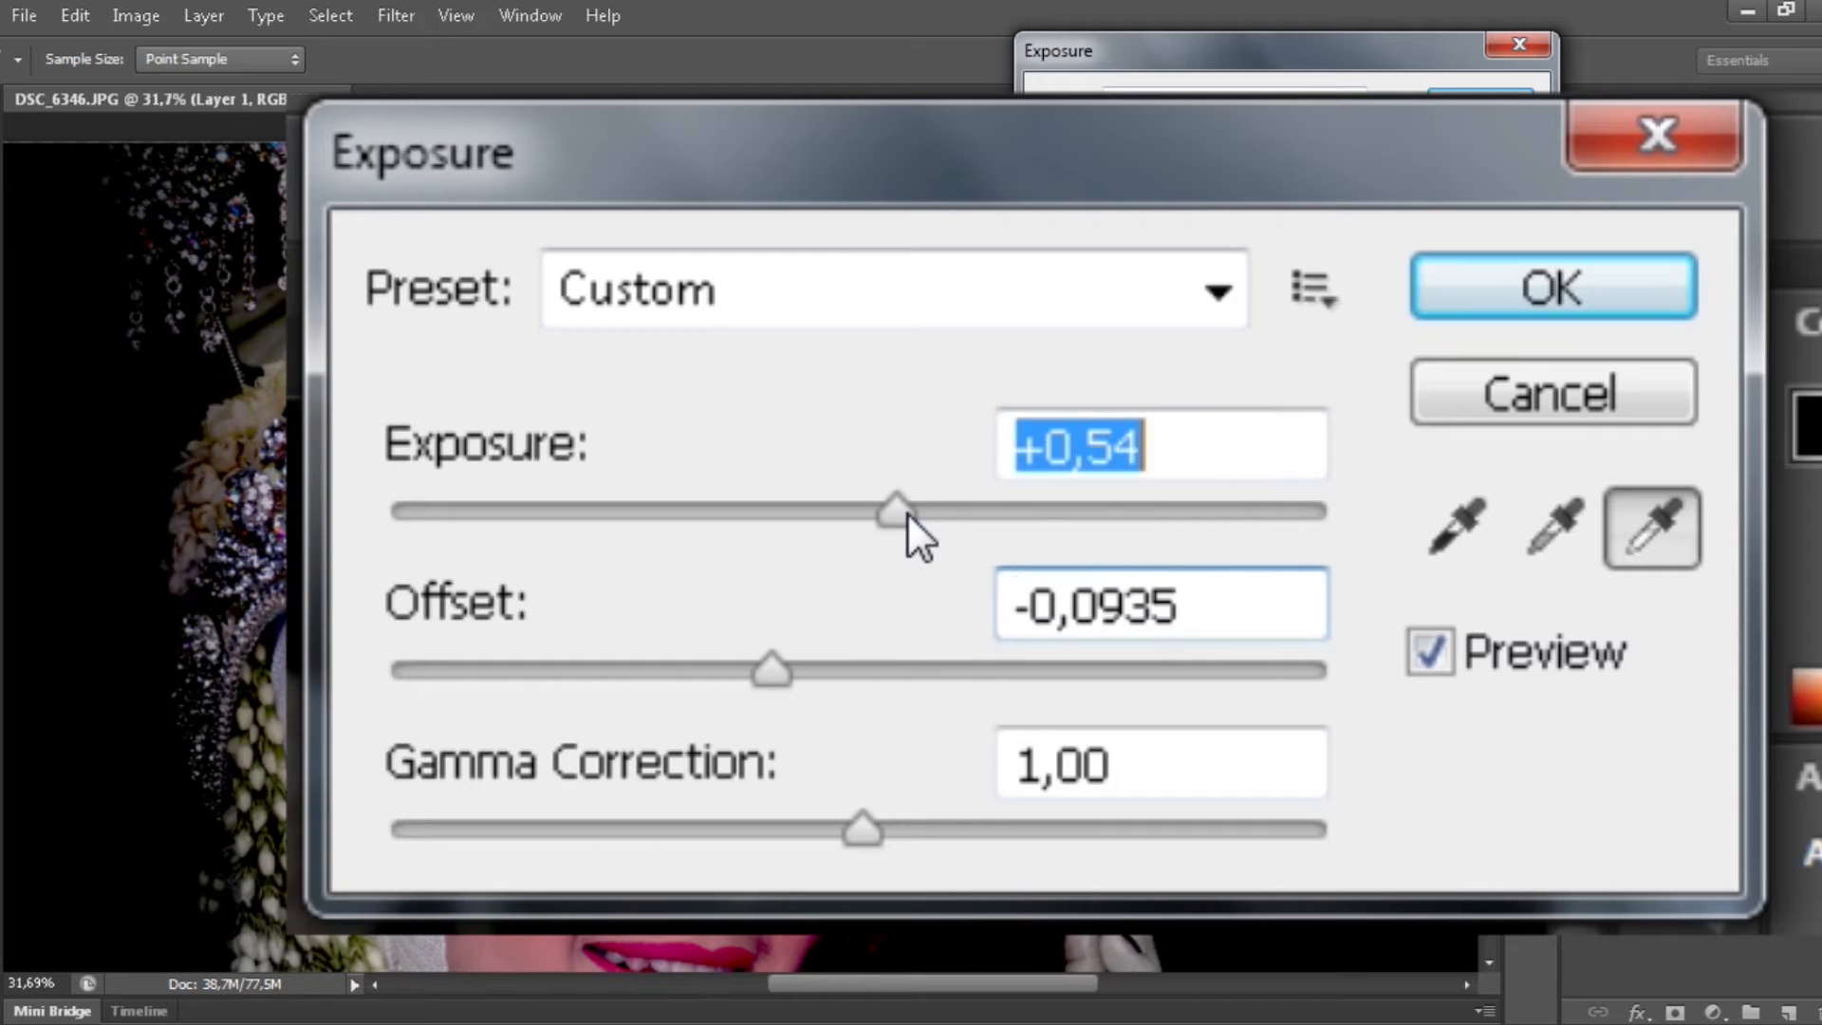
key(Return)
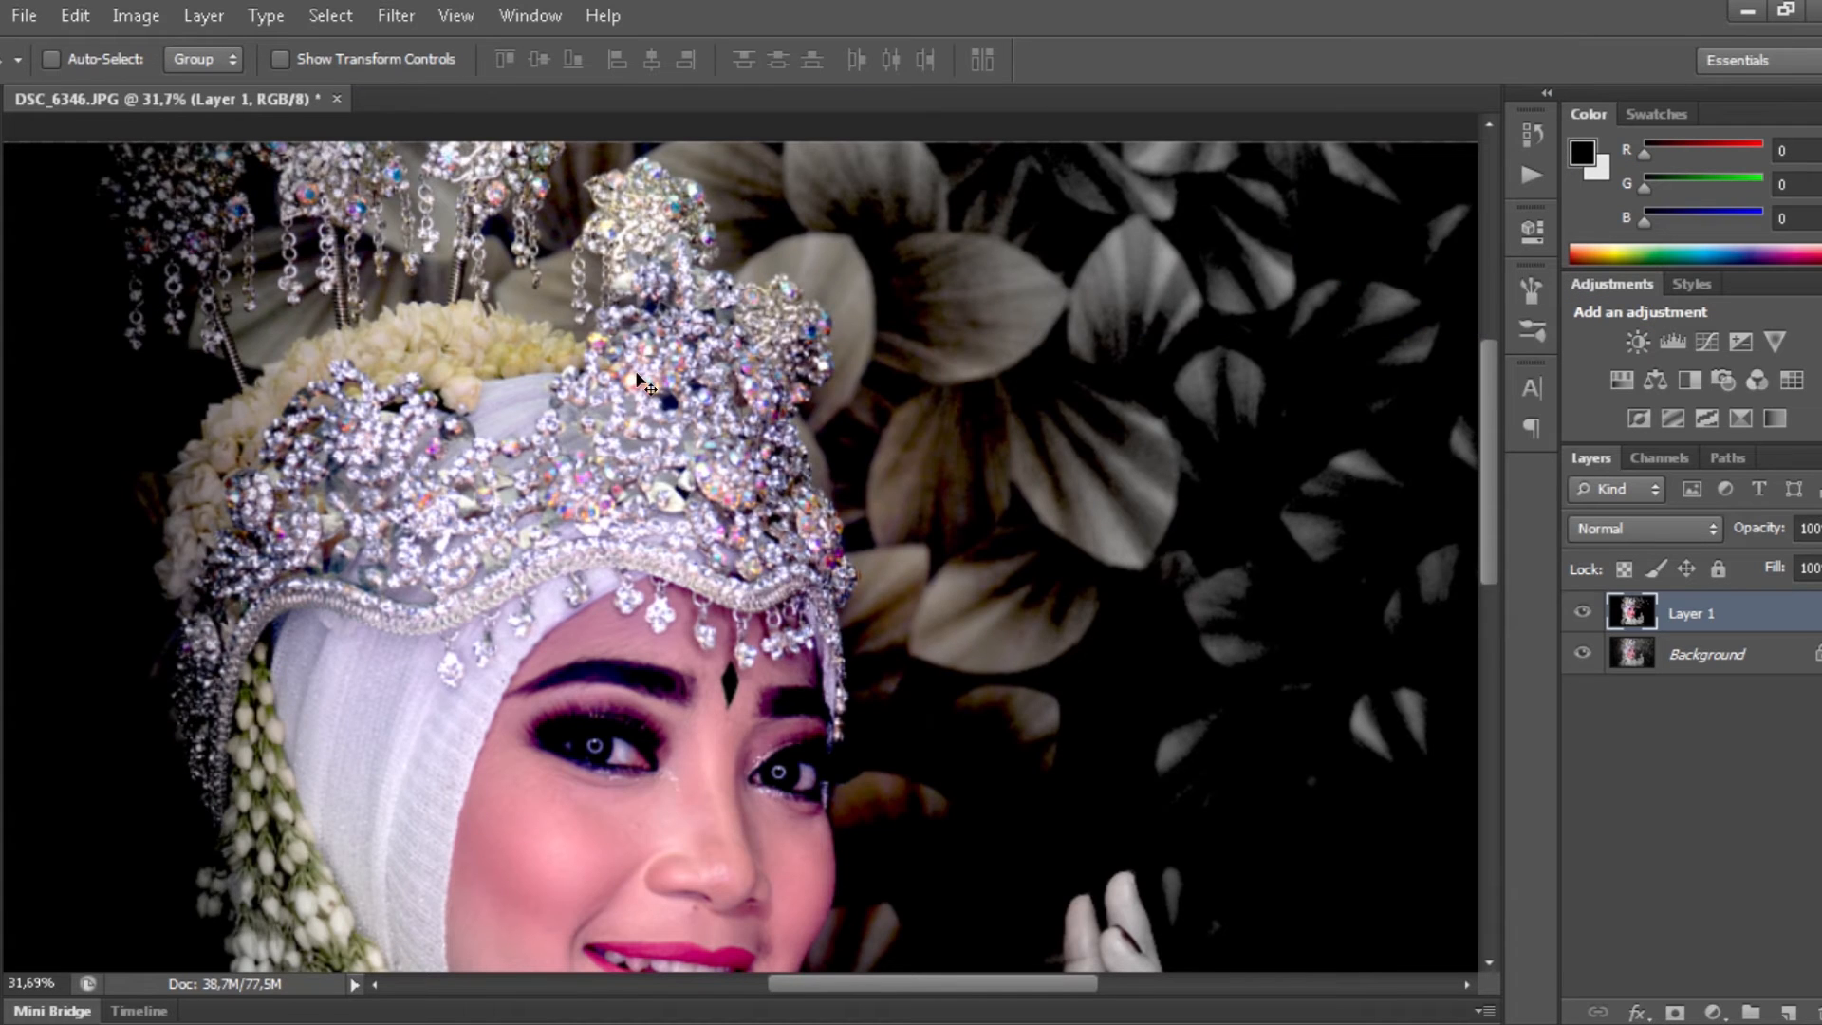
key(ctrl+0)
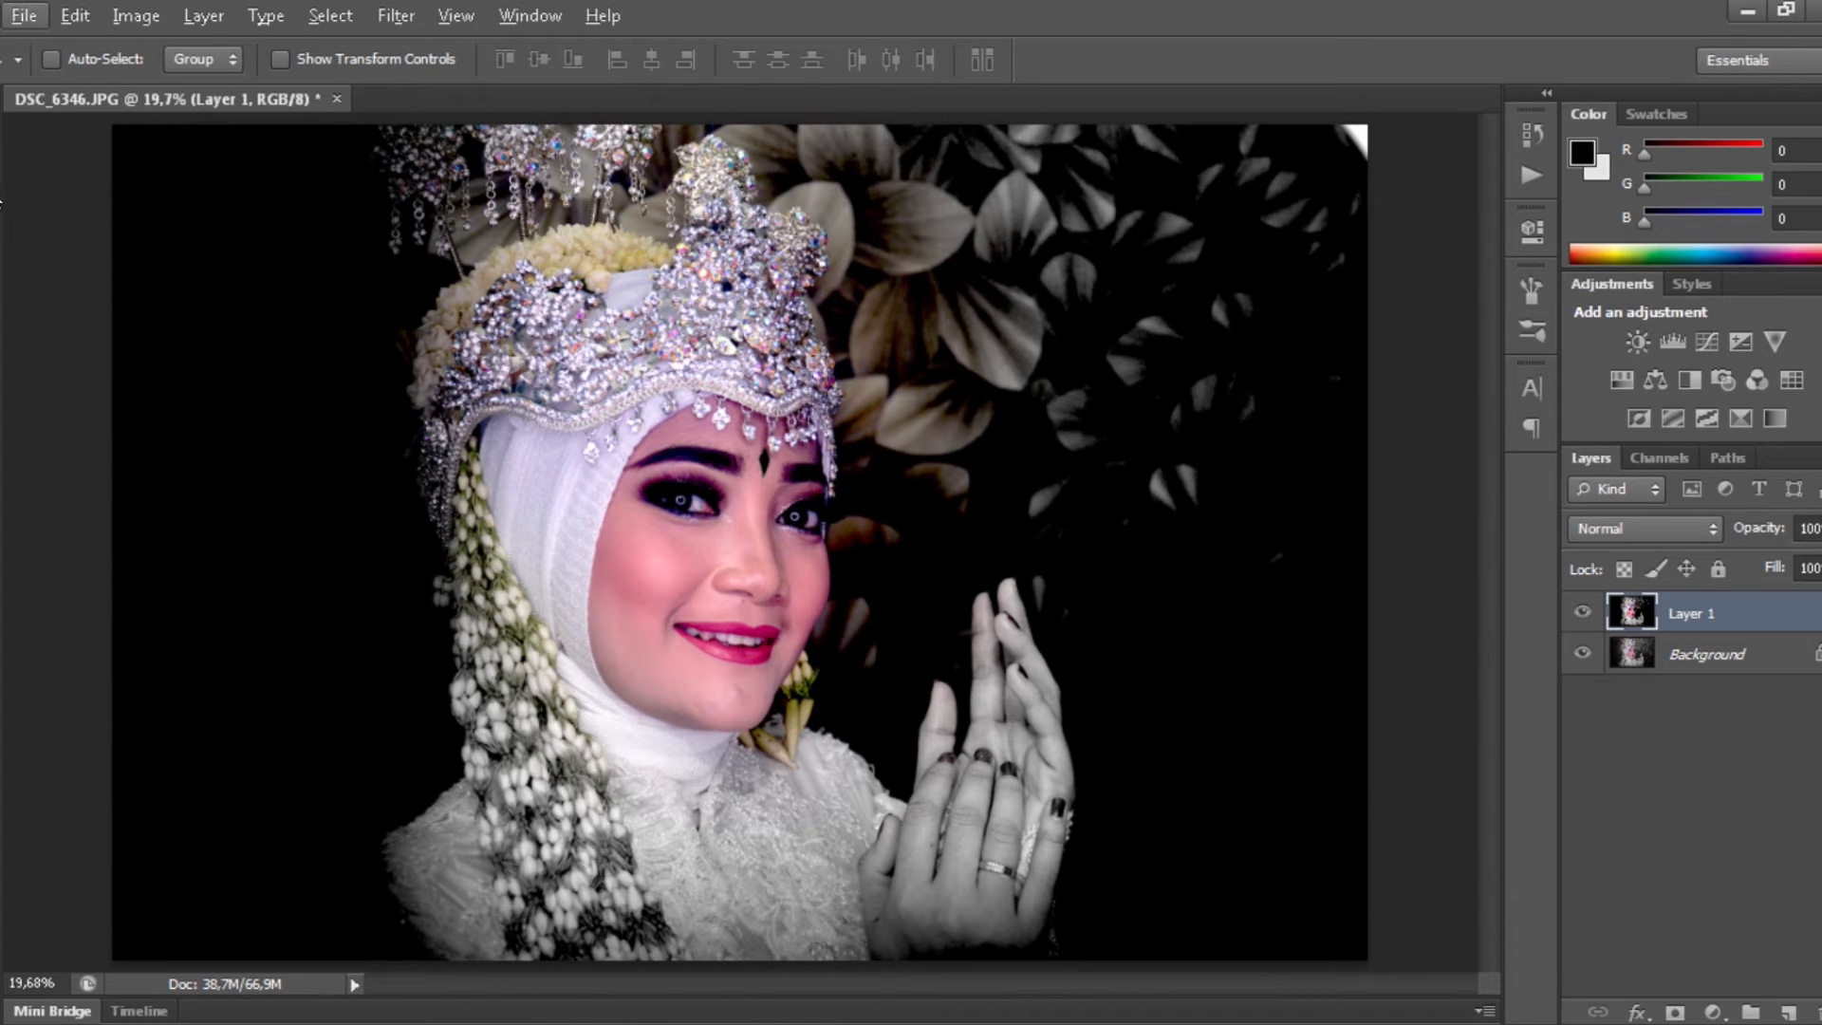
- Delete the boosted layer everywhere outside a rectangle around the face and crown
key(m)
drag(345, 125, 955, 588)
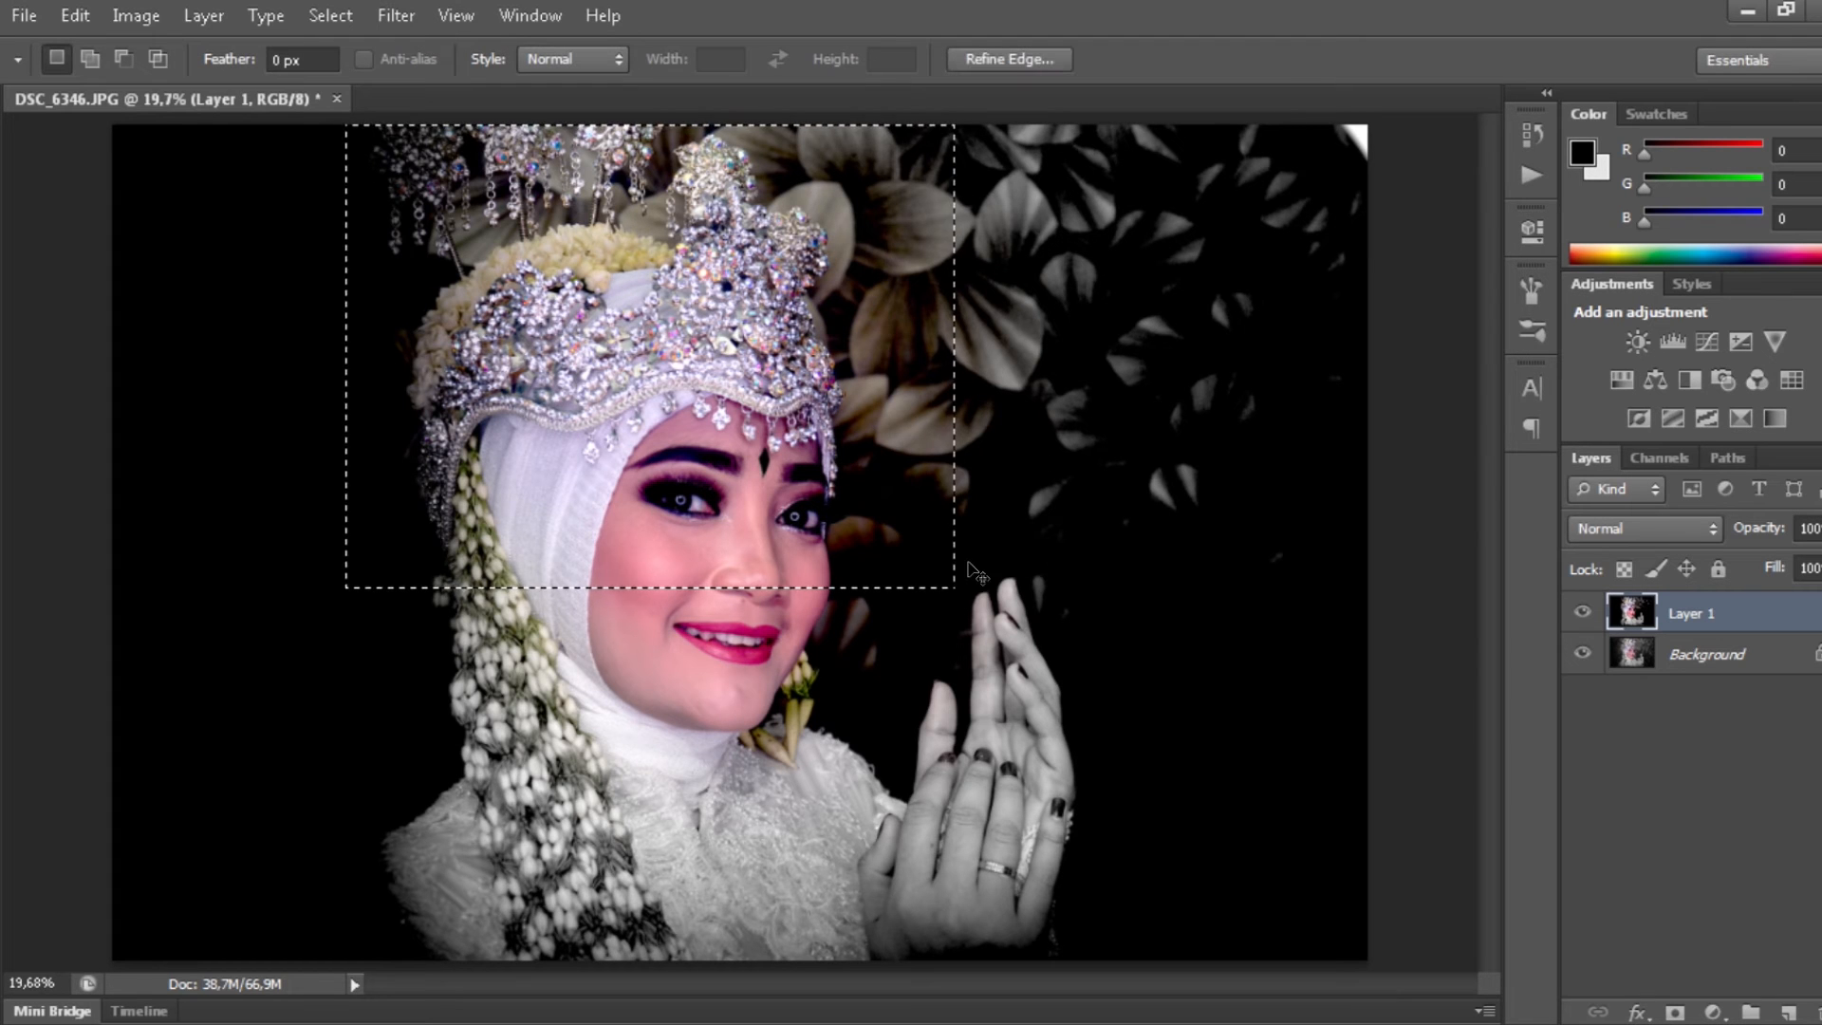
key(ctrl+shift+i)
key(Delete)
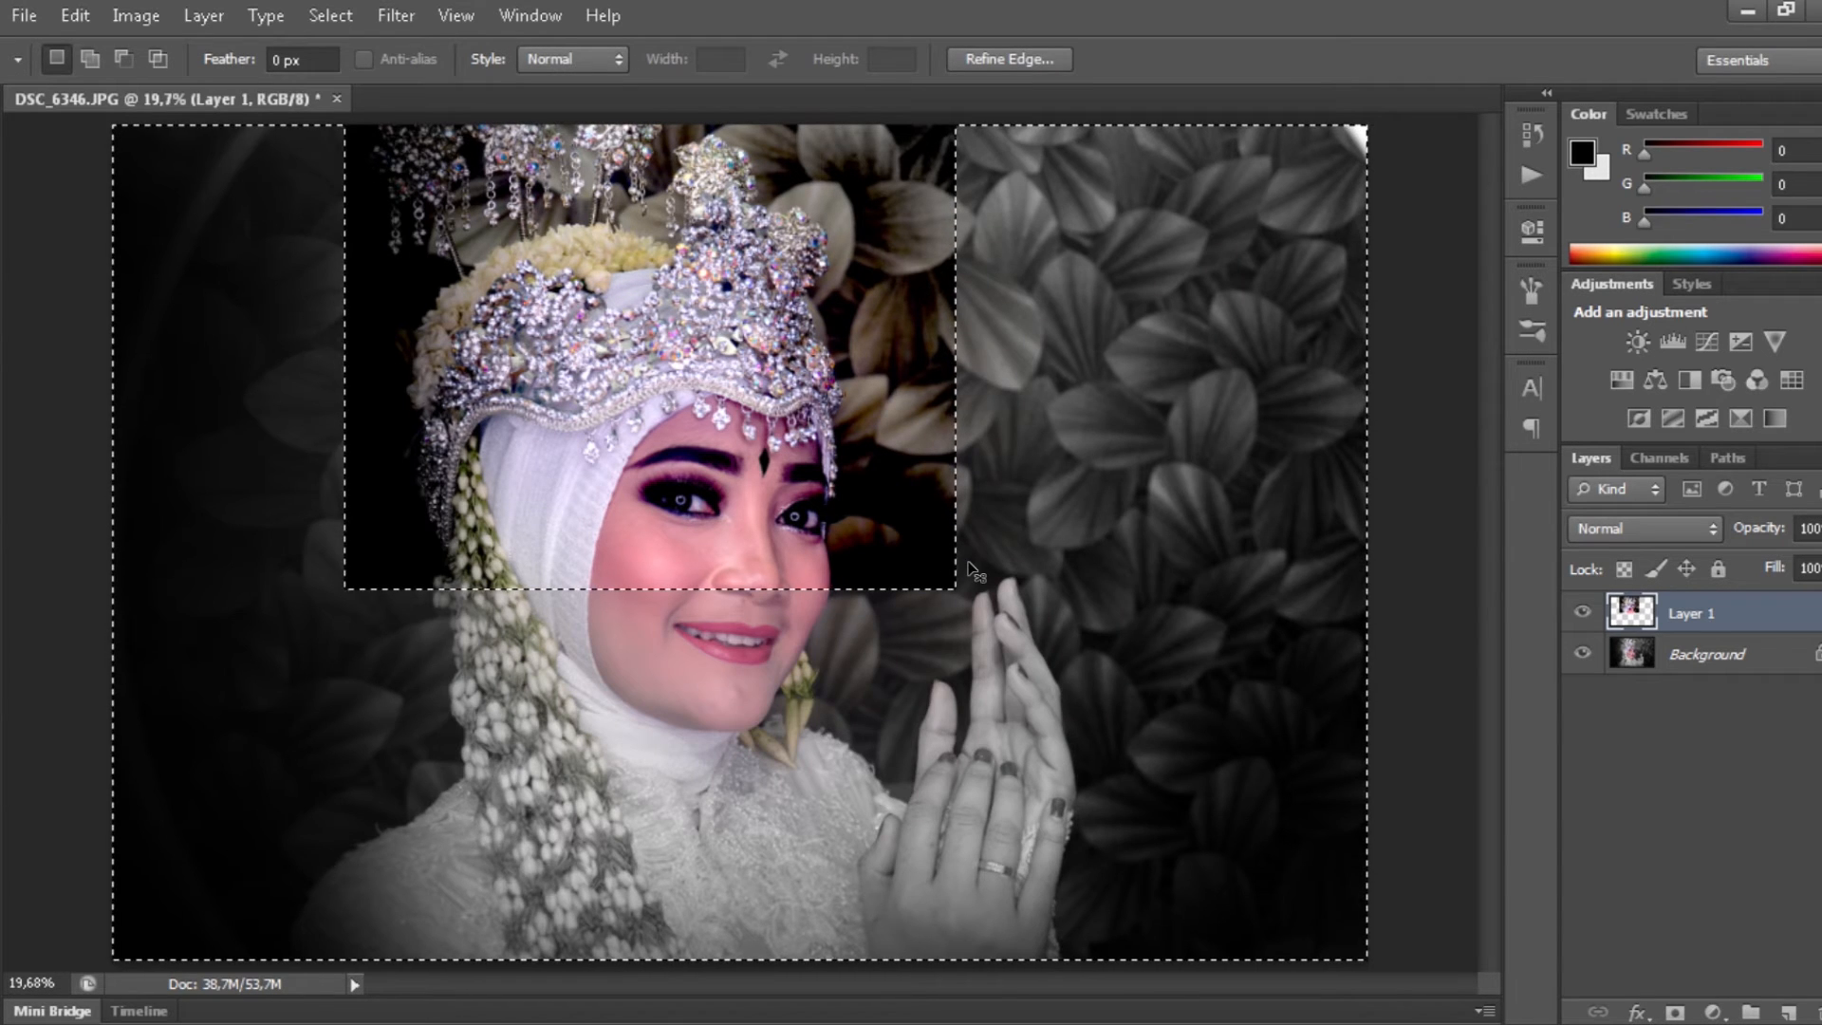
key(ctrl+d)
- Soften the remaining patch's hard edges with a 500-size eraser at 30% opacity
key(e)
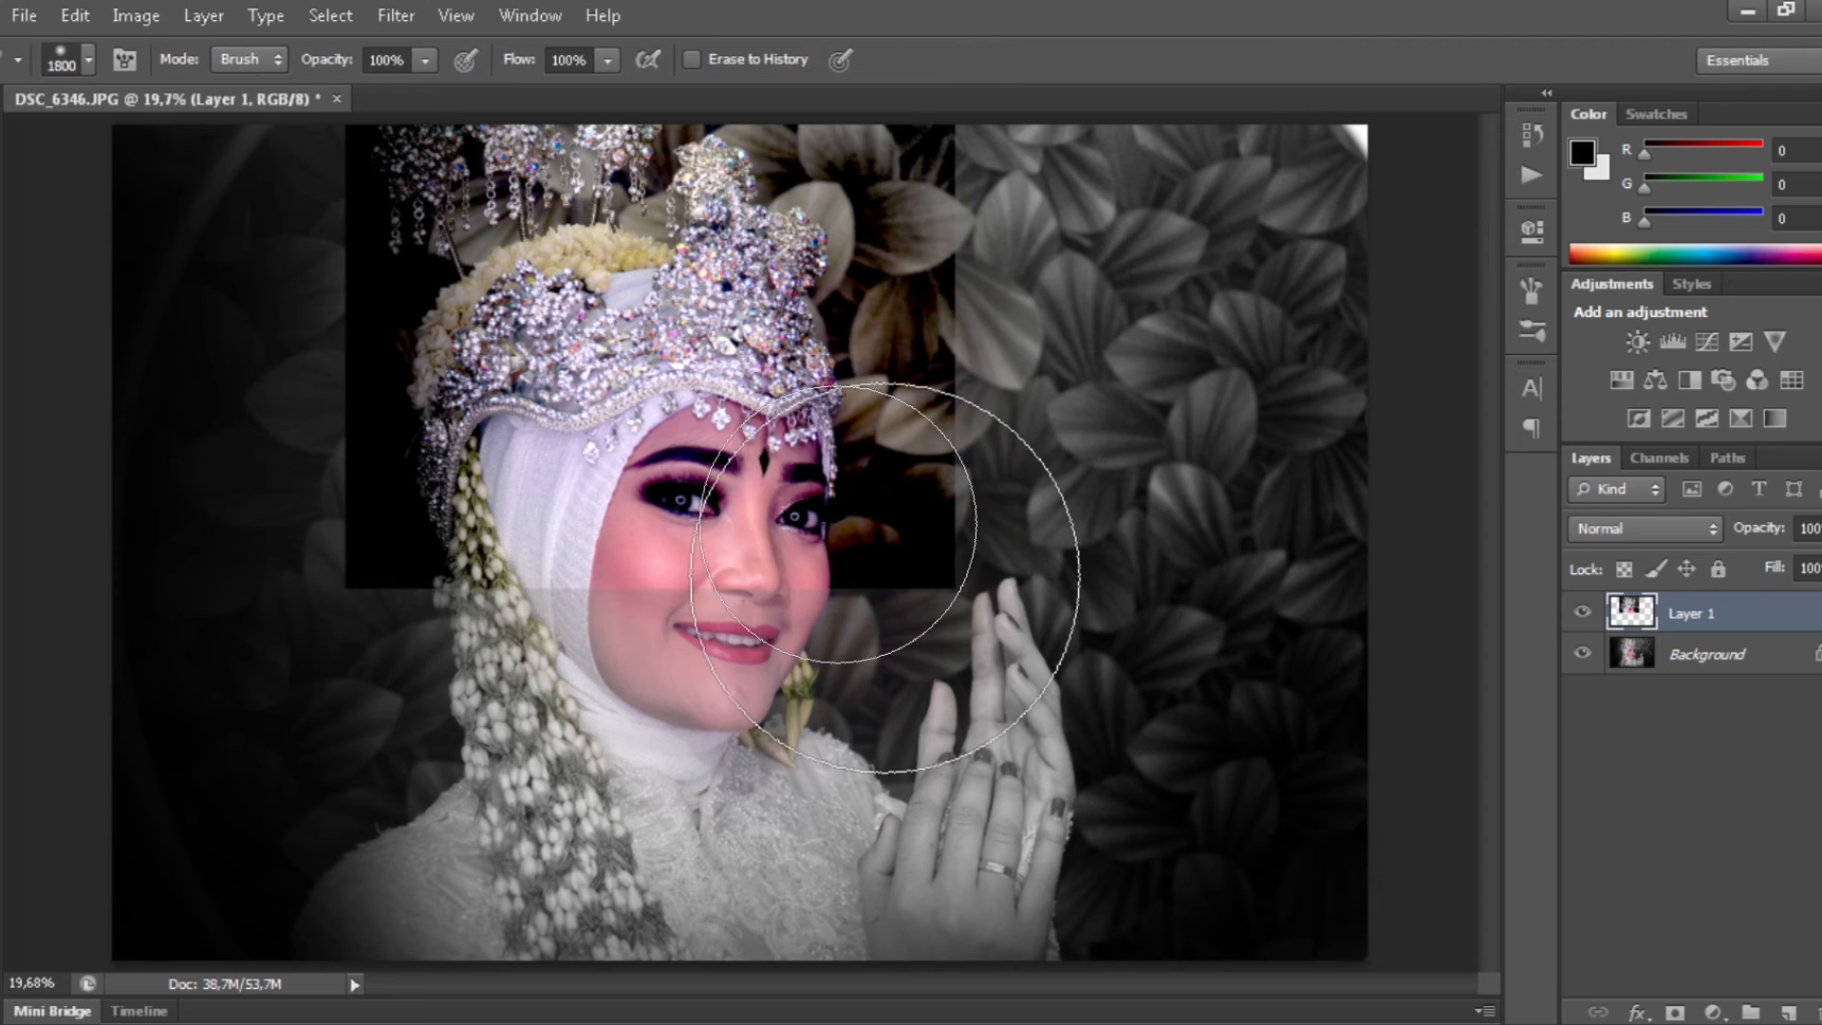
key(bracketleft)
key(bracketleft)
key(bracketleft)
key(bracketleft)
key(bracketleft)
key(bracketleft)
key(bracketleft)
key(bracketleft)
key(bracketleft)
key(bracketleft)
key(bracketleft)
key(bracketleft)
mouse_move(903, 528)
mouse_down()
mouse_move(937, 379)
mouse_move(885, 124)
mouse_move(854, 517)
mouse_move(645, 551)
mouse_move(354, 407)
mouse_move(317, 456)
mouse_move(465, 171)
mouse_move(354, 455)
mouse_move(394, 550)
mouse_up()
key(ctrl+z)
mouse_move(888, 570)
mouse_down()
mouse_move(907, 398)
mouse_move(845, 531)
mouse_up()
key(3)
drag(693, 519, 635, 561)
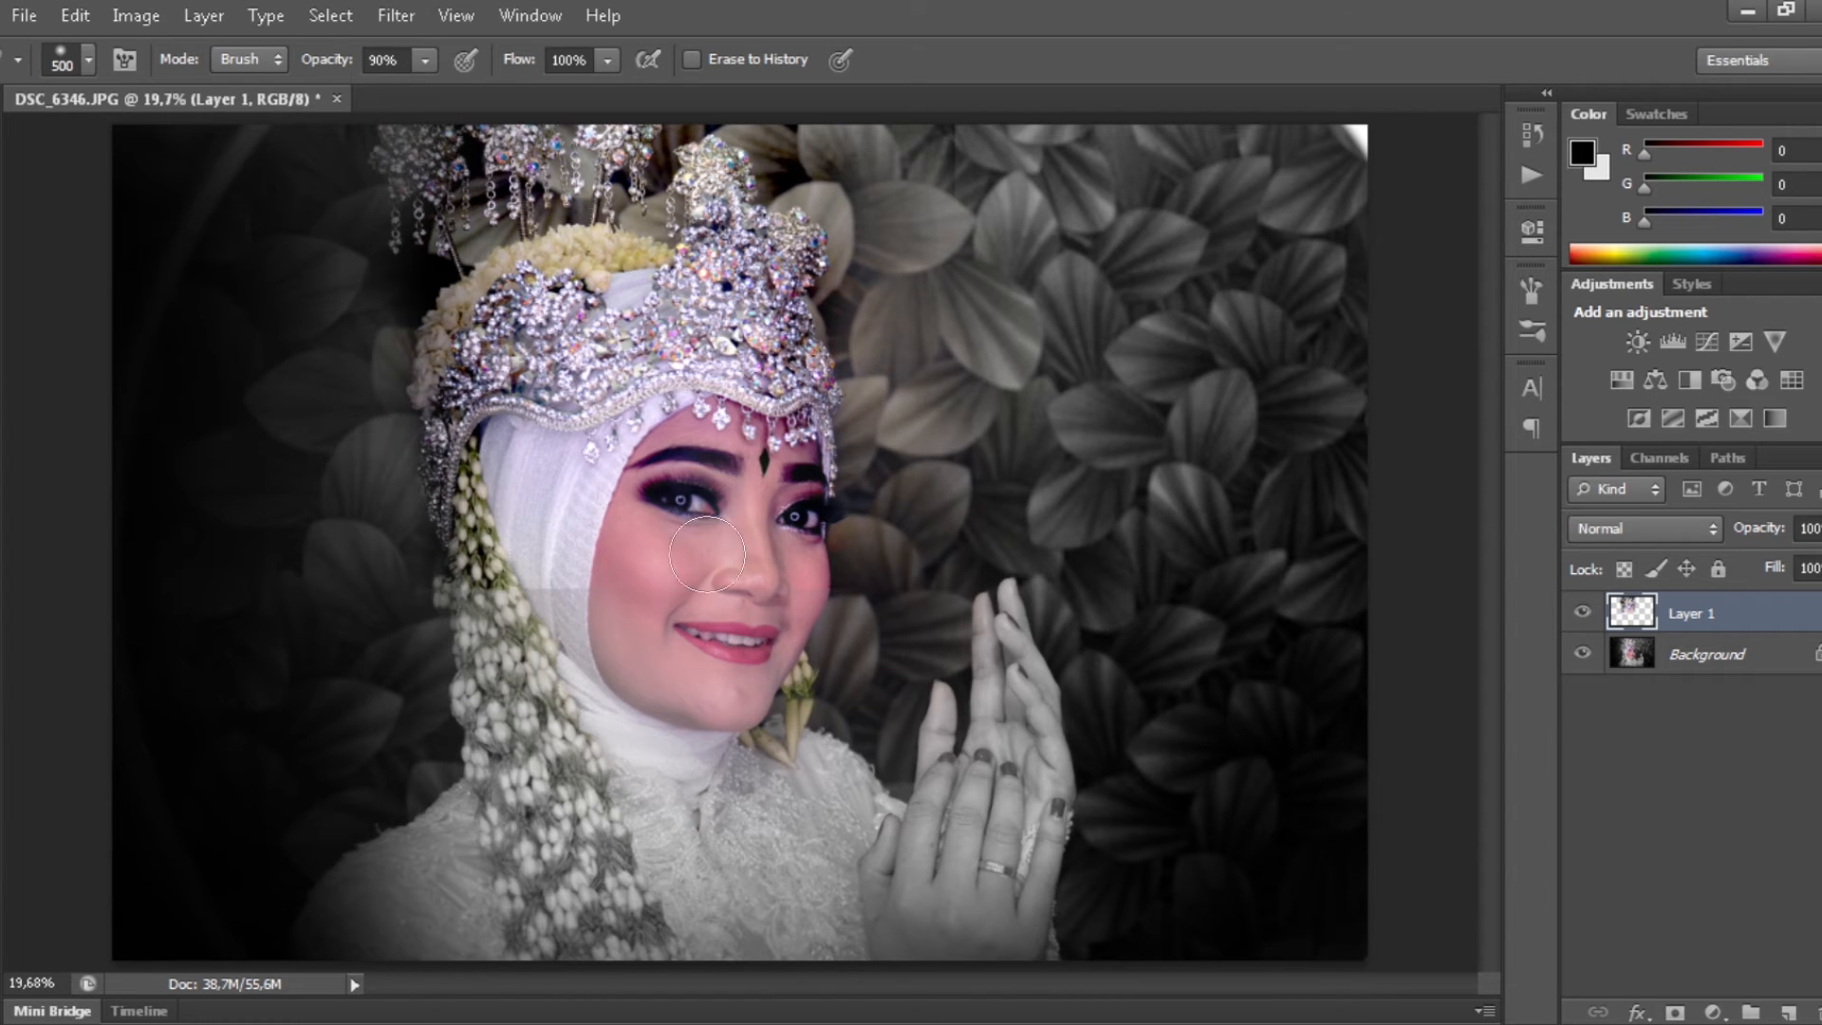
drag(663, 629, 403, 478)
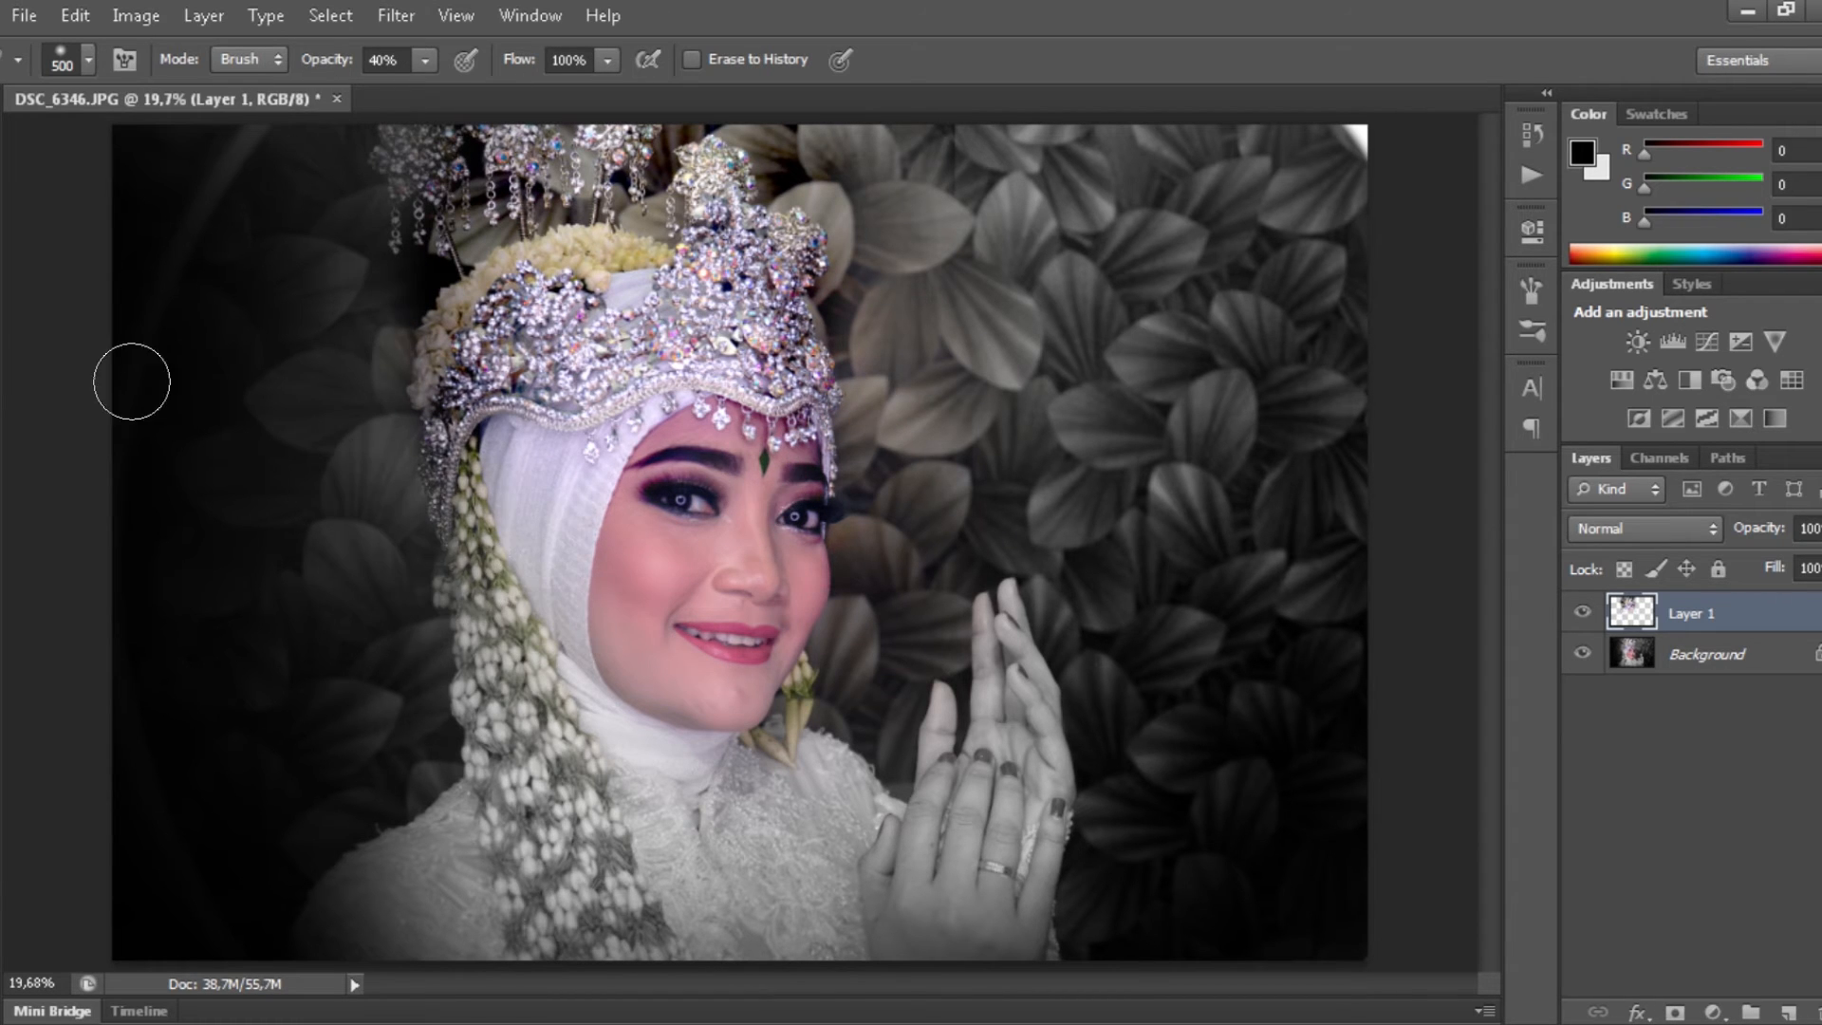
drag(807, 166, 803, 129)
drag(863, 208, 802, 171)
- Toggle the boosted layer's visibility to compare before and after
click(1588, 617)
click(1588, 617)
click(1588, 617)
click(1588, 617)
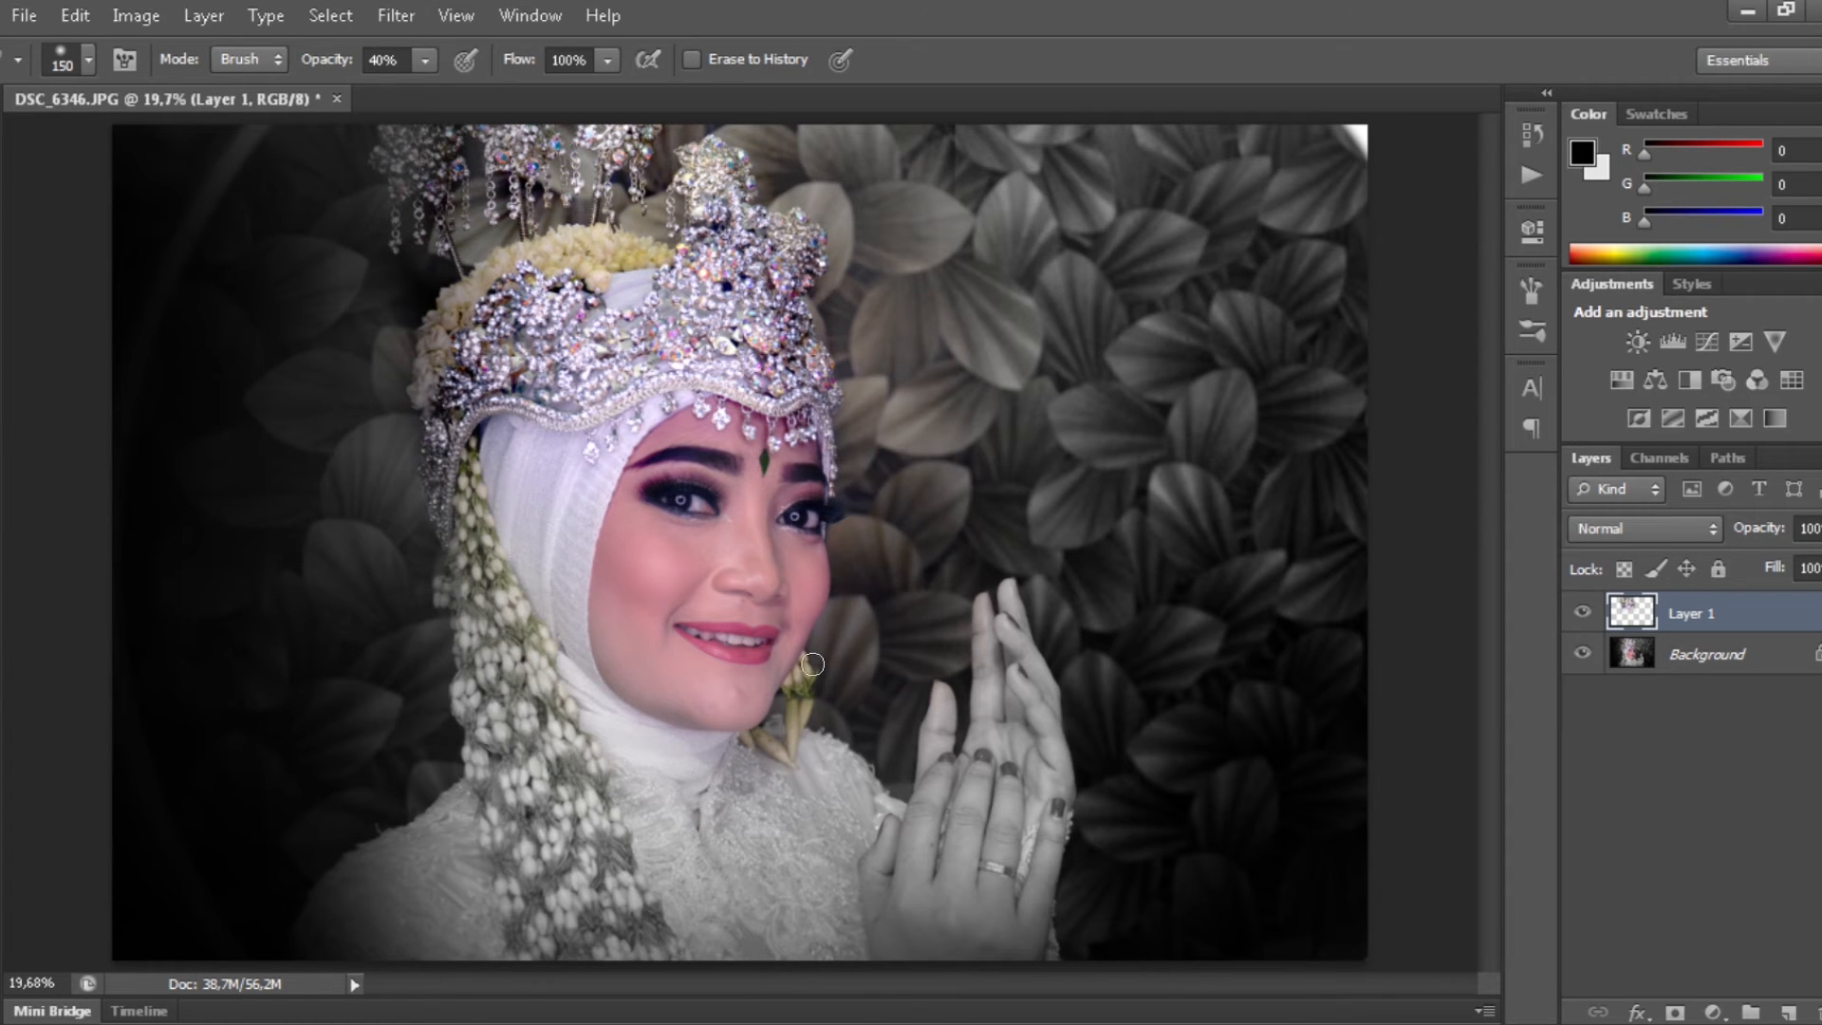
key(v)
scroll(676, 393, up, 3)
scroll(676, 391, down, 2)
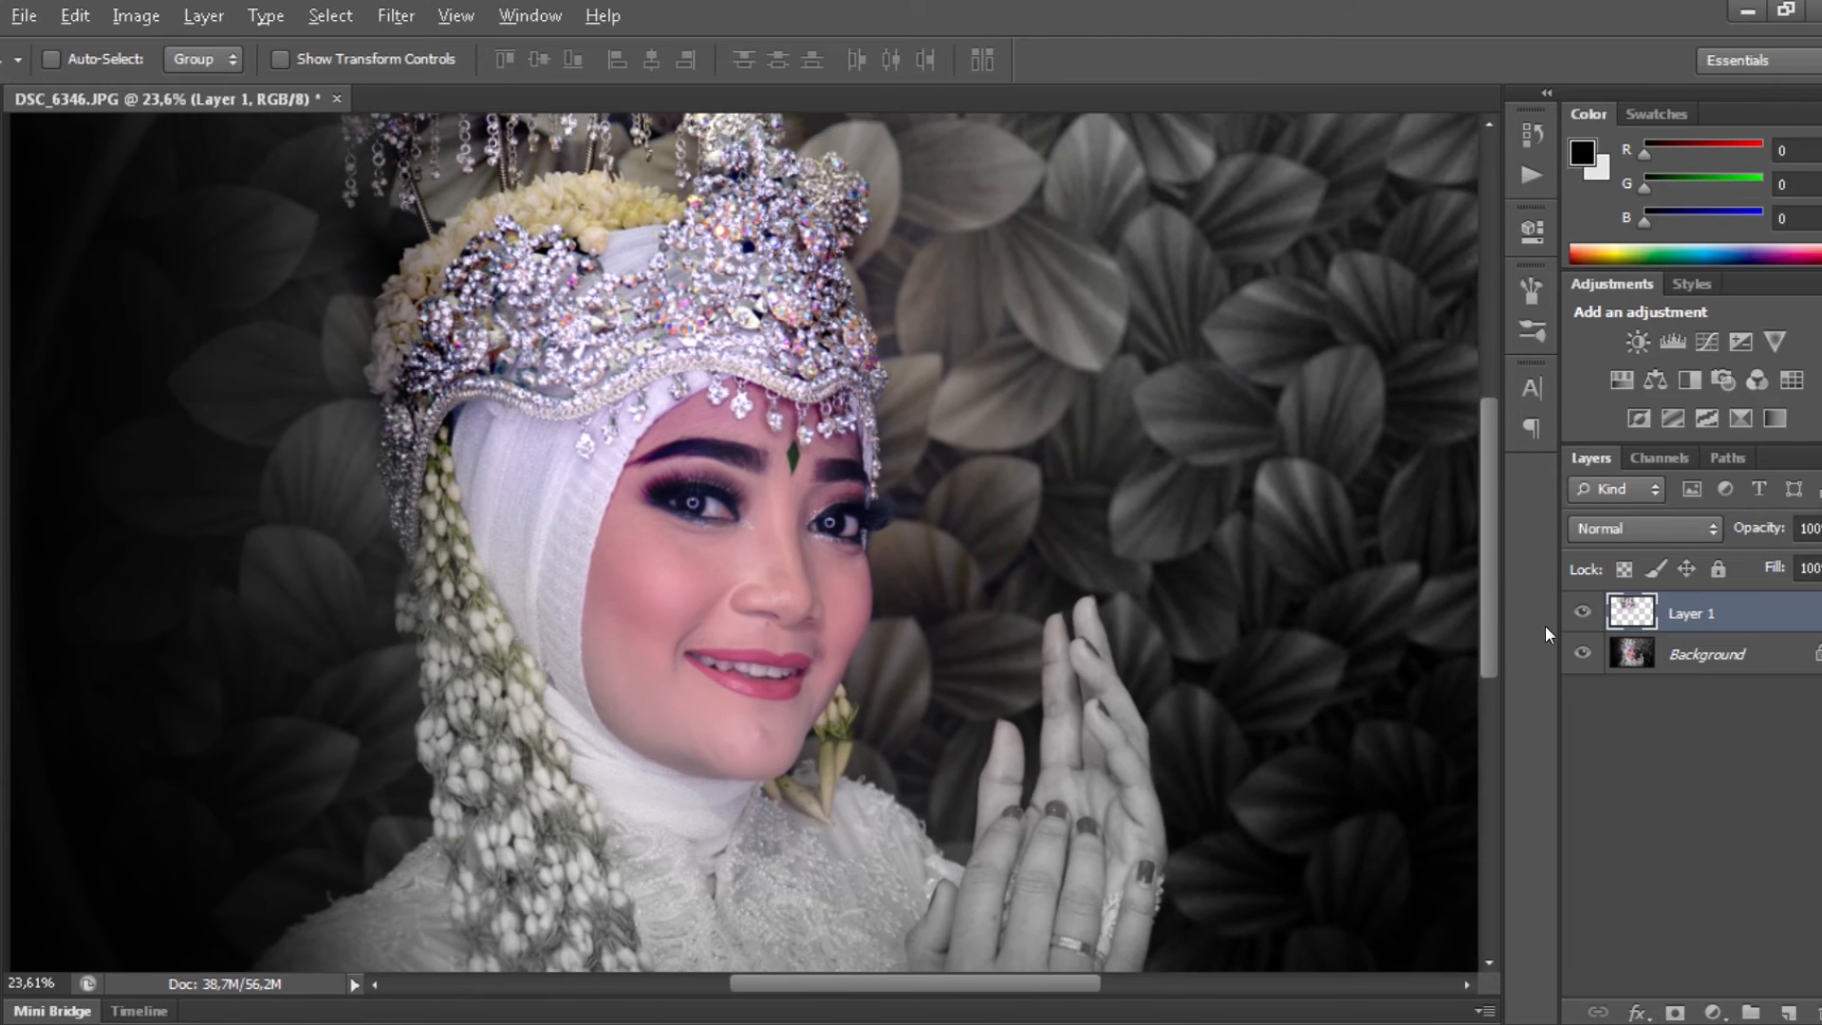
click(1588, 616)
click(1589, 615)
click(1589, 615)
click(1589, 615)
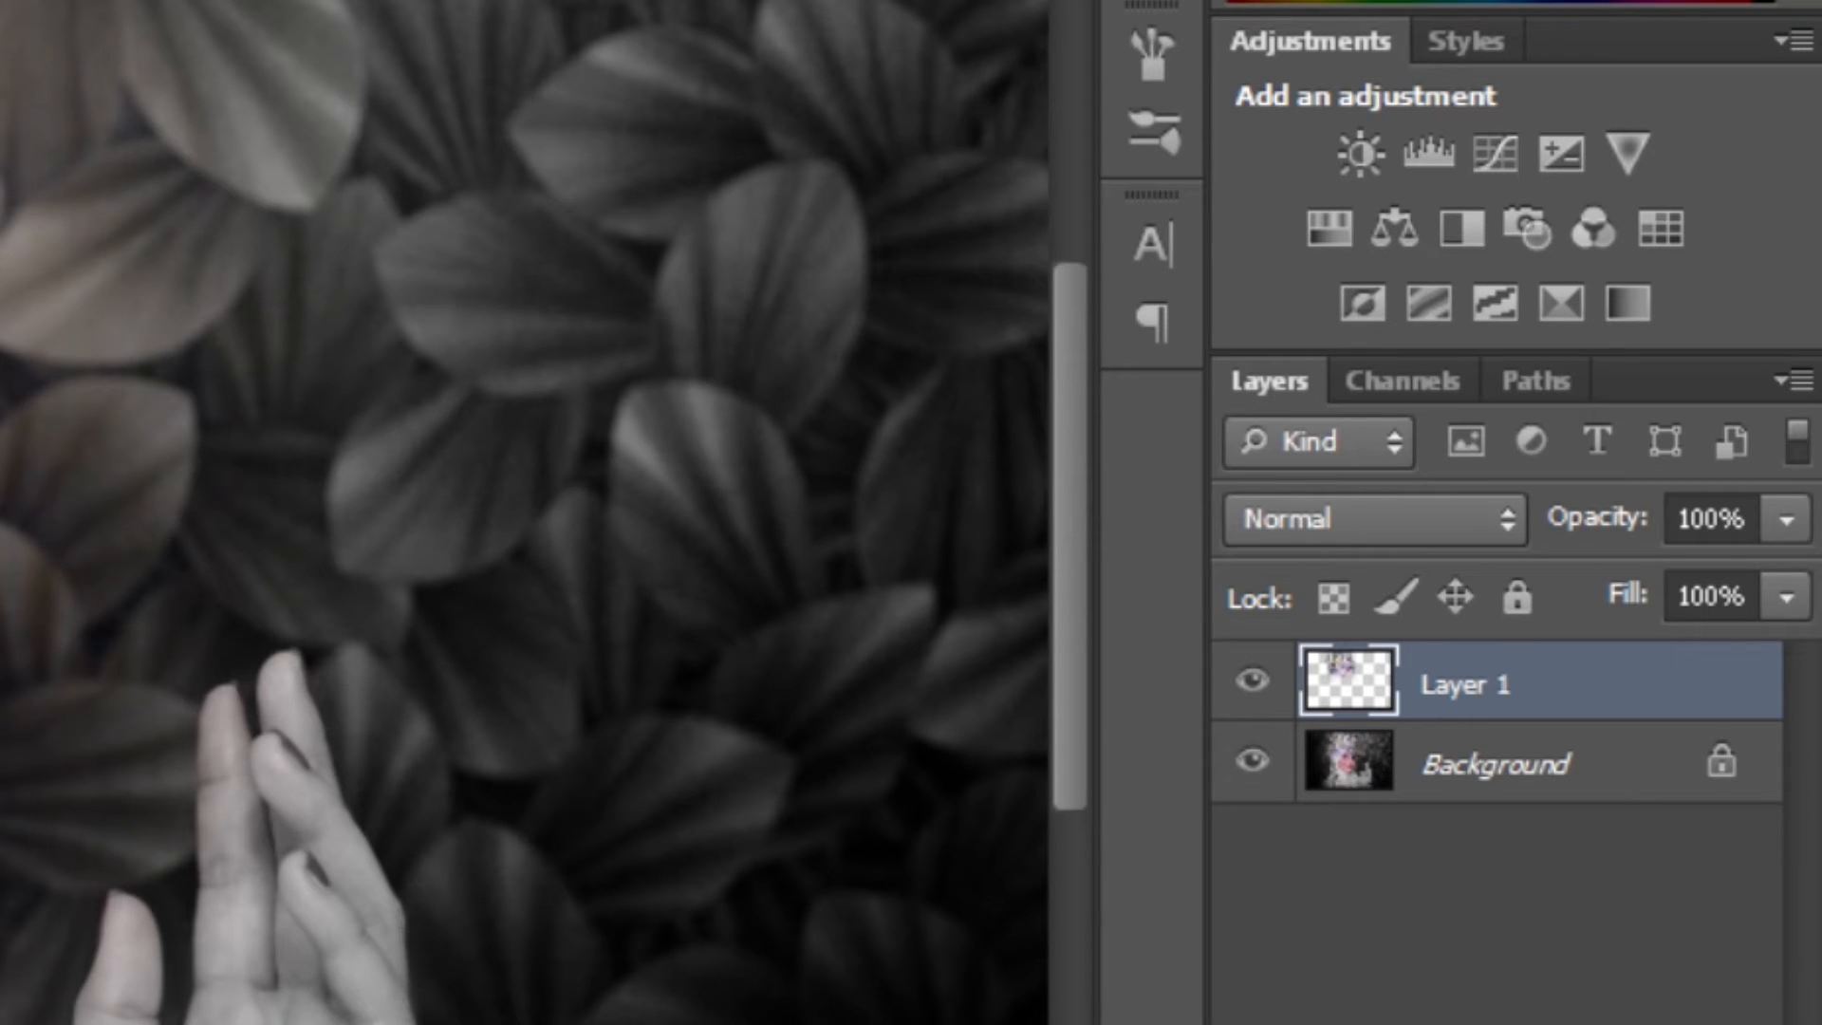
- Merge the face layer down and copy a rectangle around the wedding ring to a new layer
key(Delete)
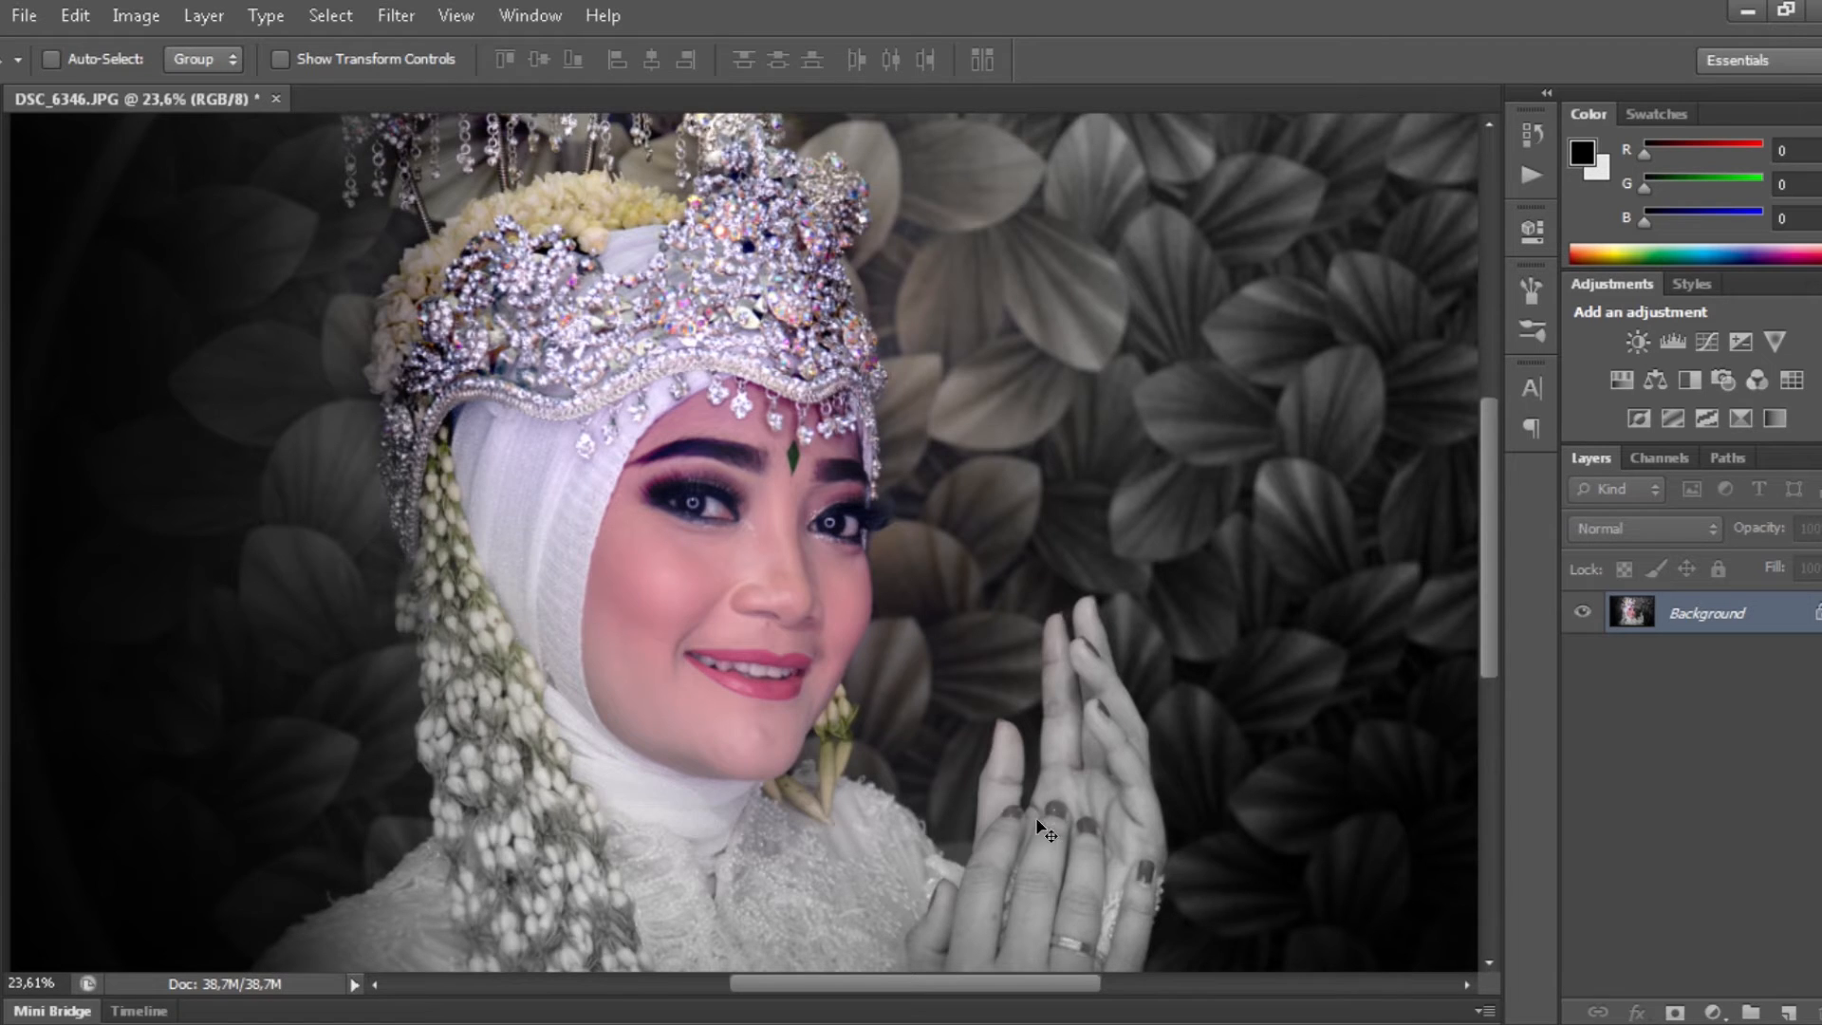
drag(1087, 930, 1113, 379)
drag(1164, 485, 1120, 381)
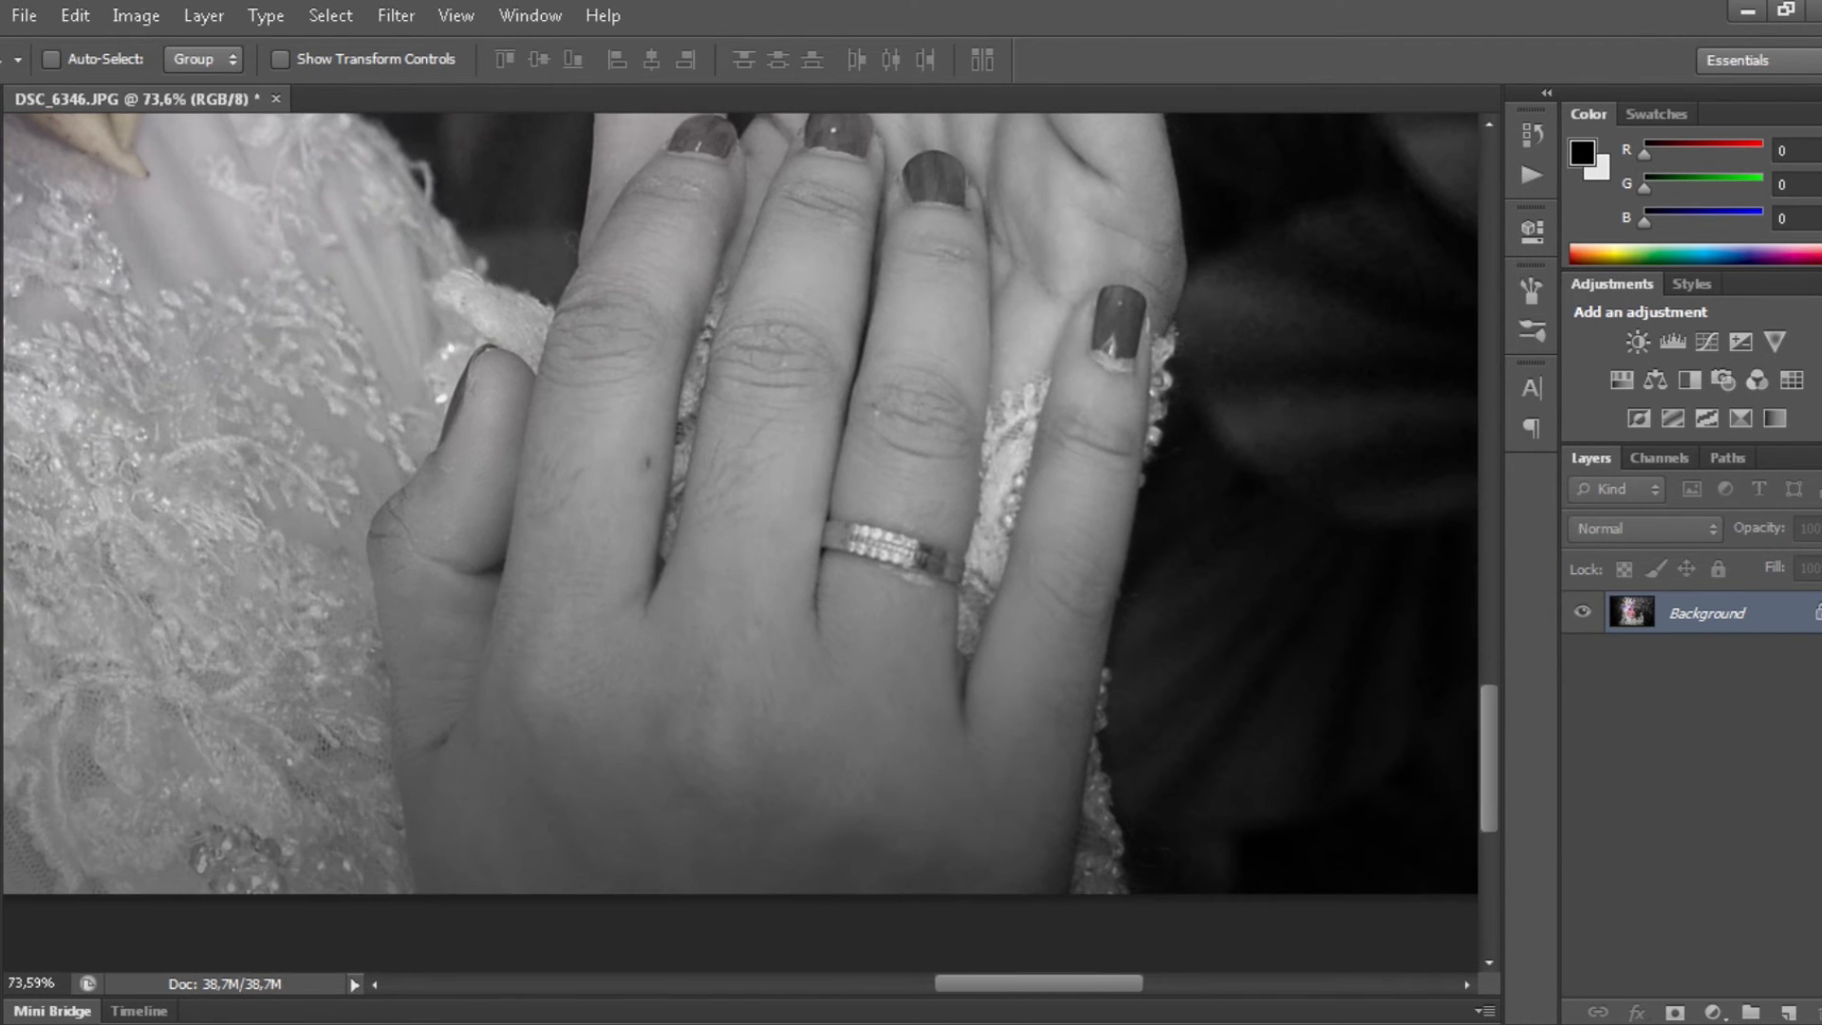
key(m)
drag(695, 385, 1069, 649)
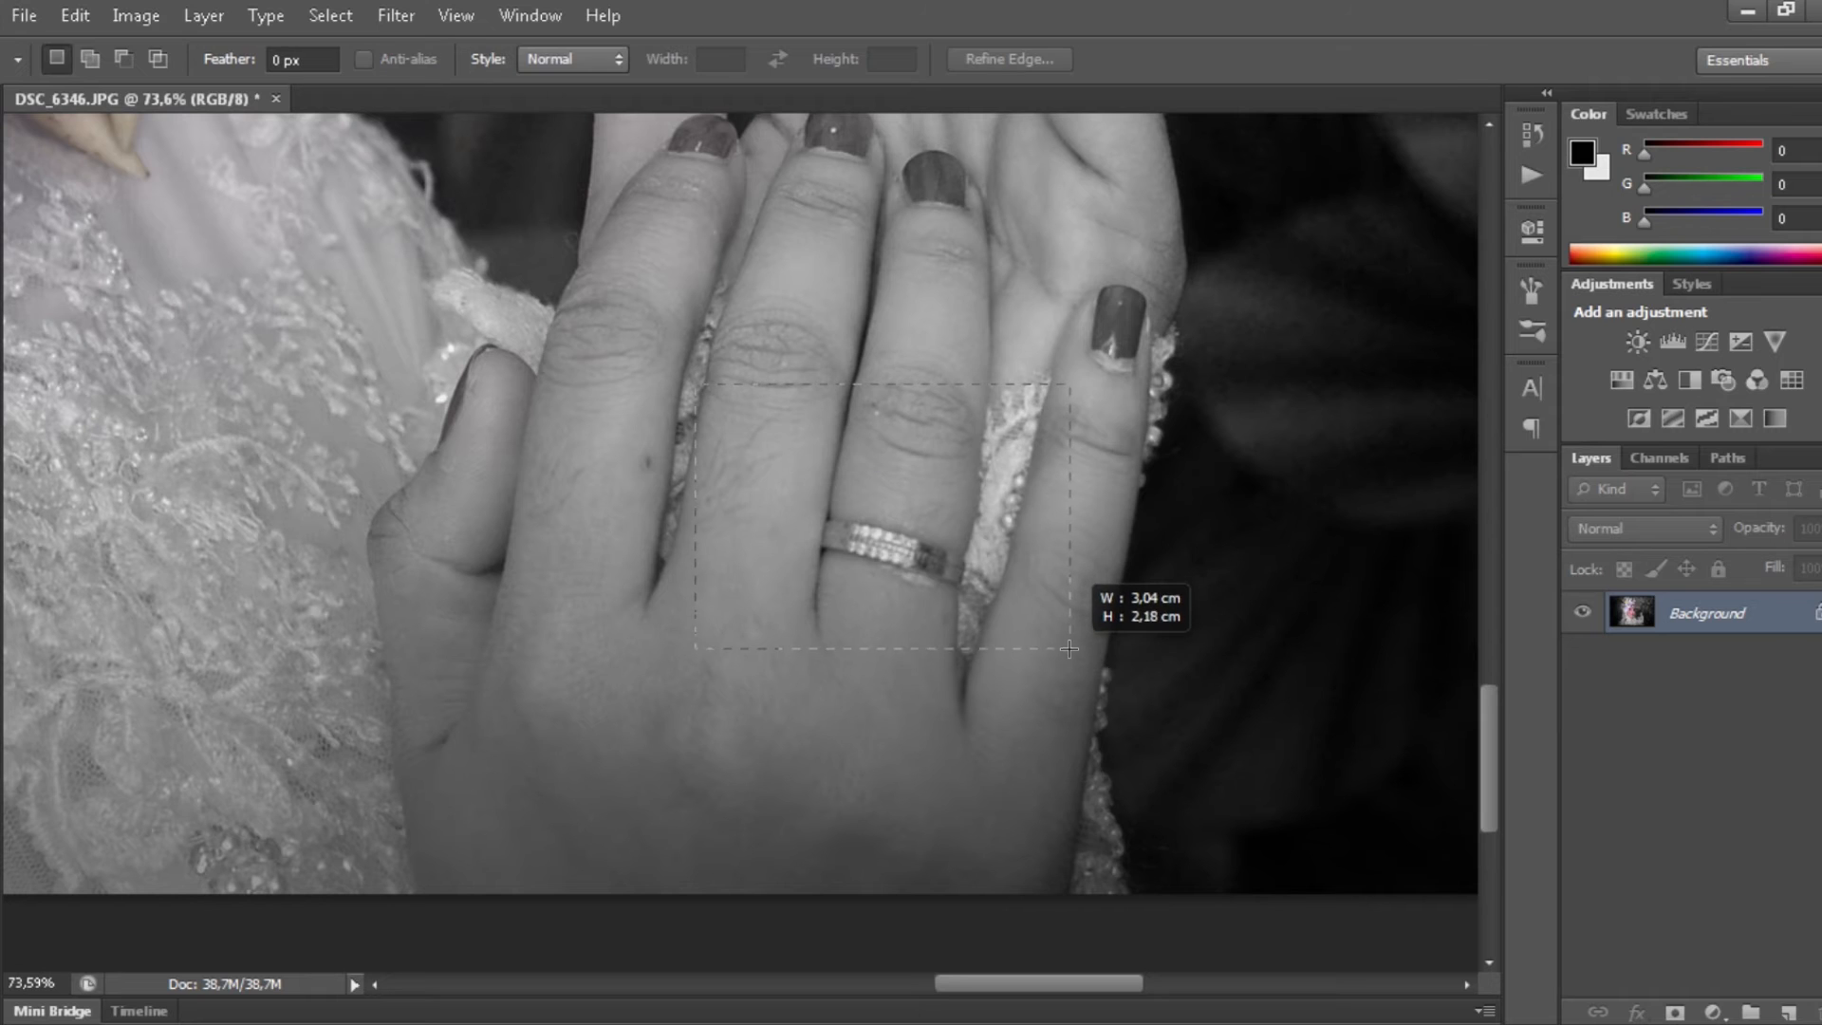
key(ctrl+j)
- Apply Exposure +0,98 with Offset -0,1179 to the ring patch
click(123, 18)
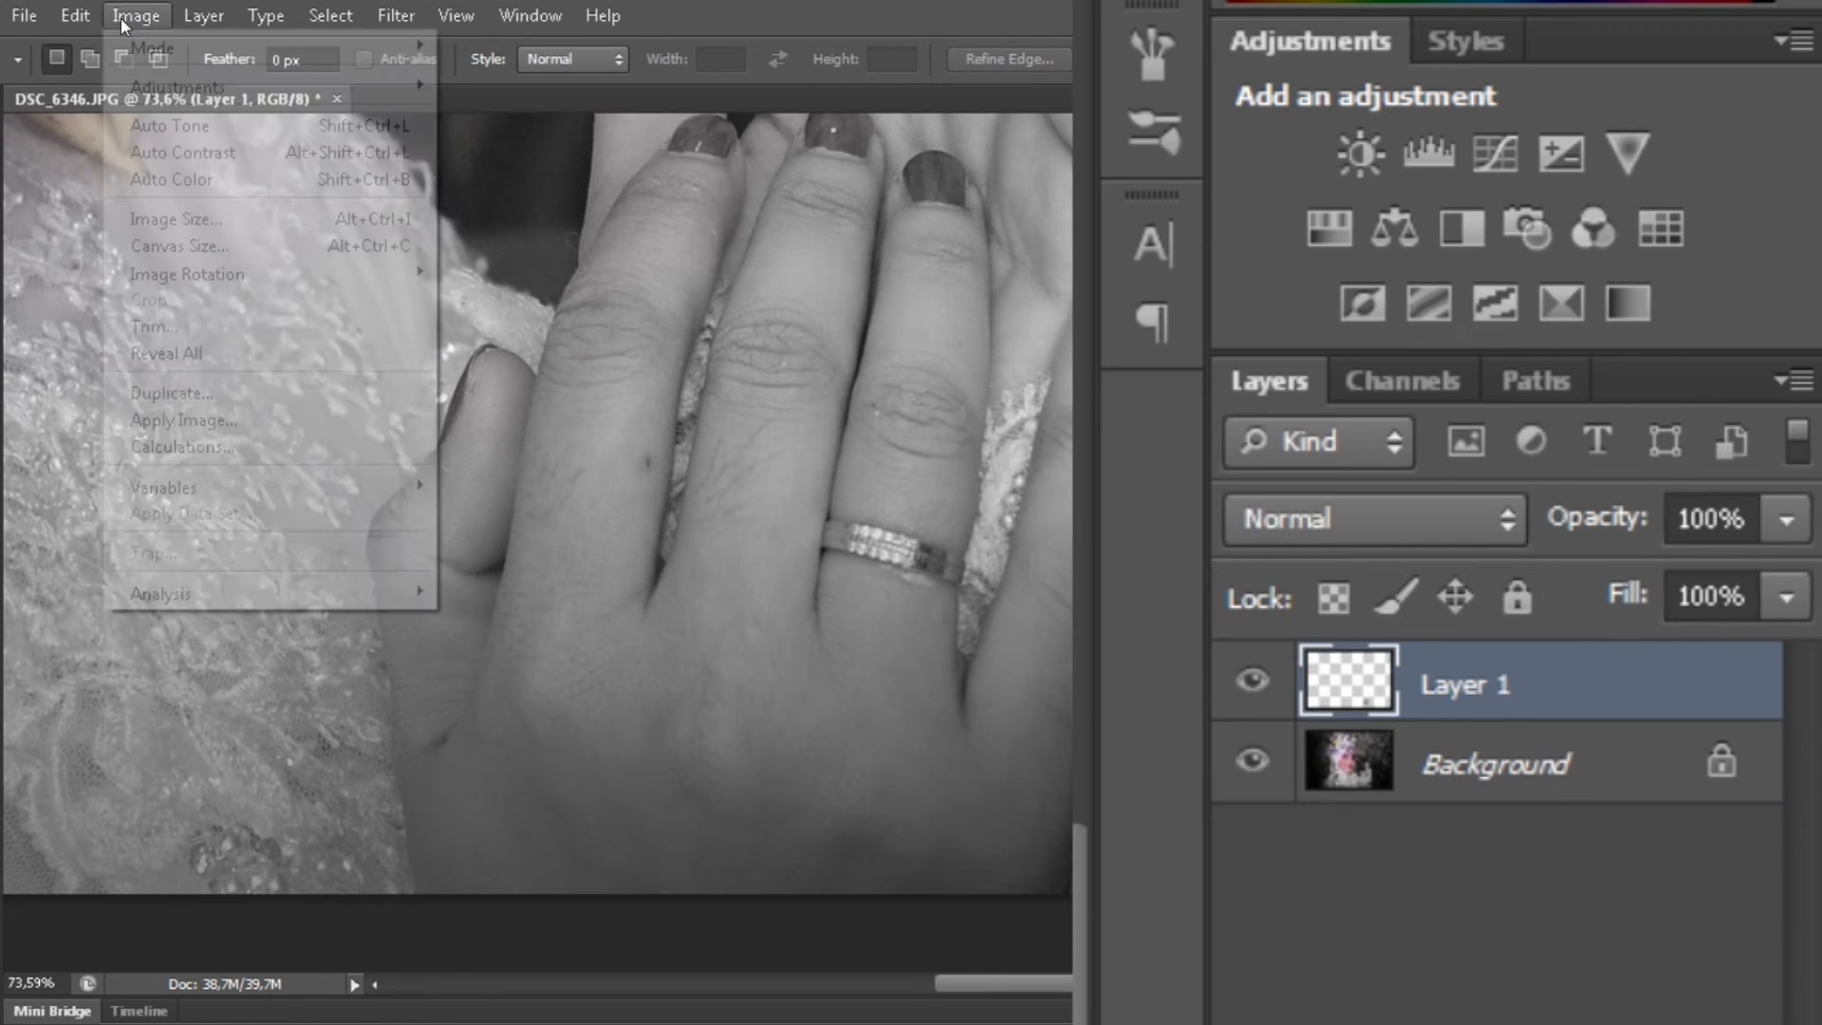
mouse_move(380, 86)
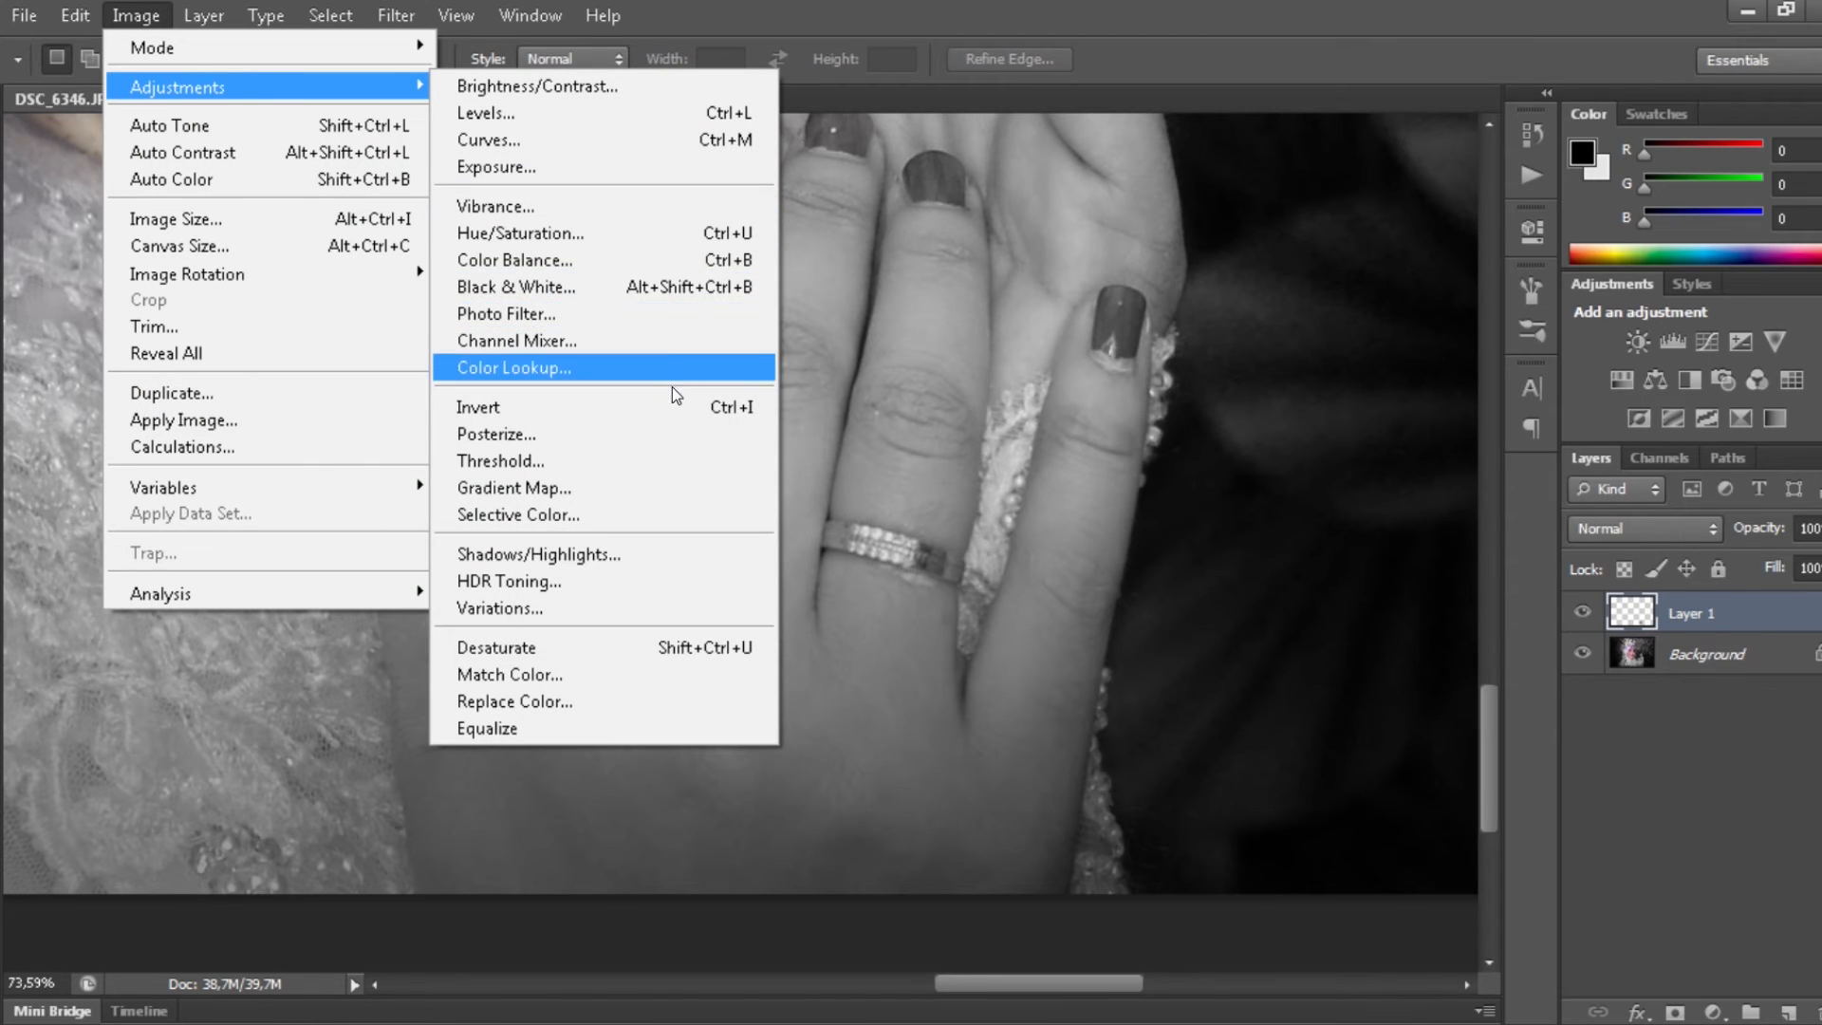
click(638, 168)
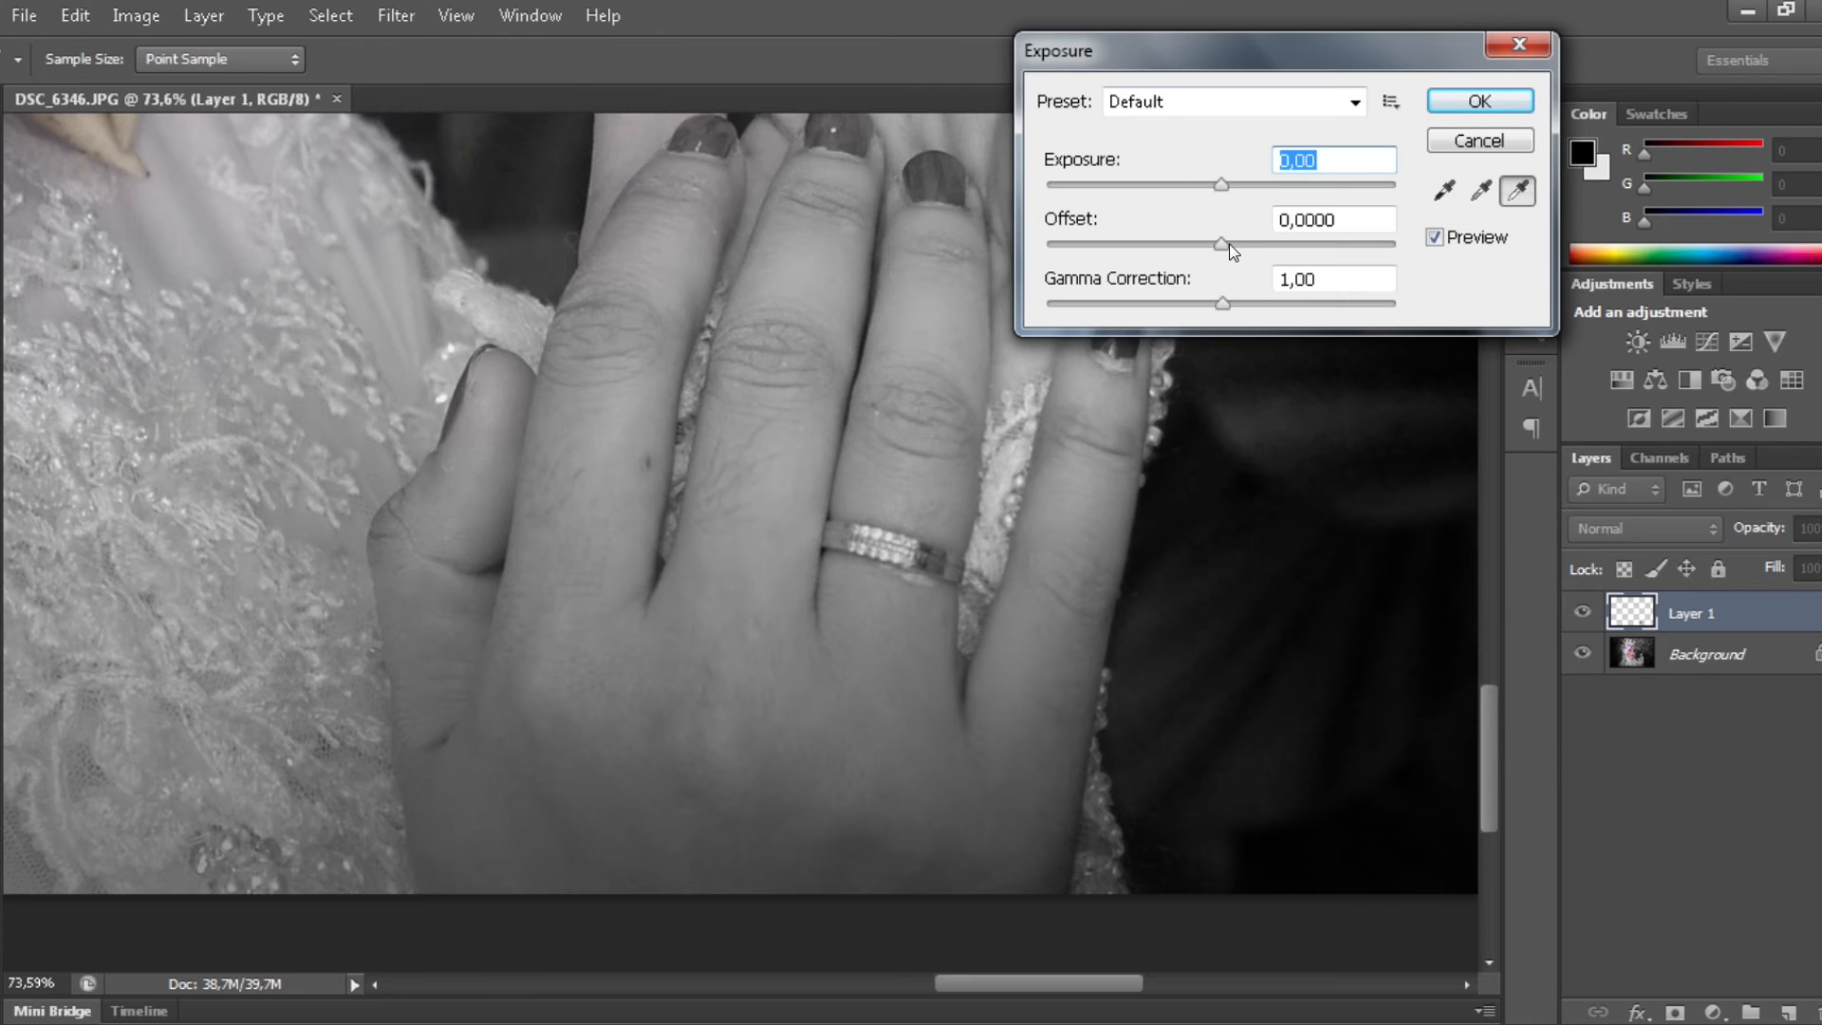
drag(1210, 250, 1192, 254)
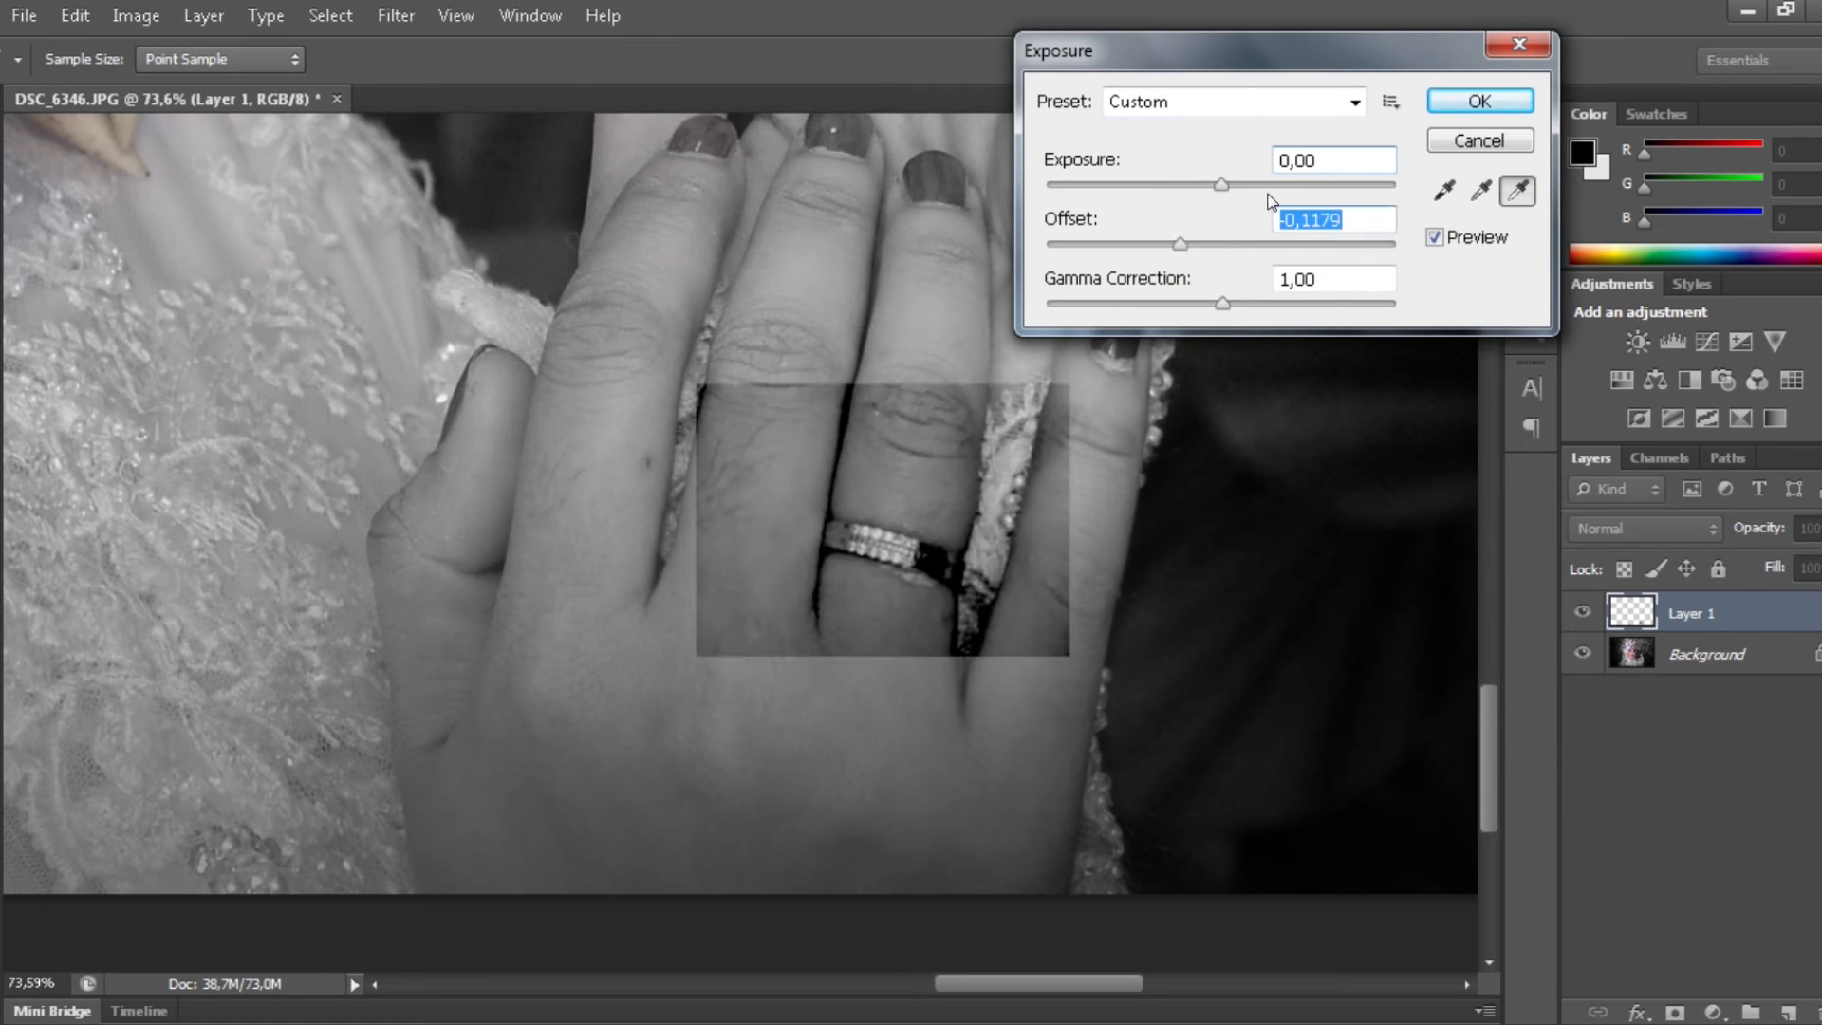
drag(1236, 191, 1252, 193)
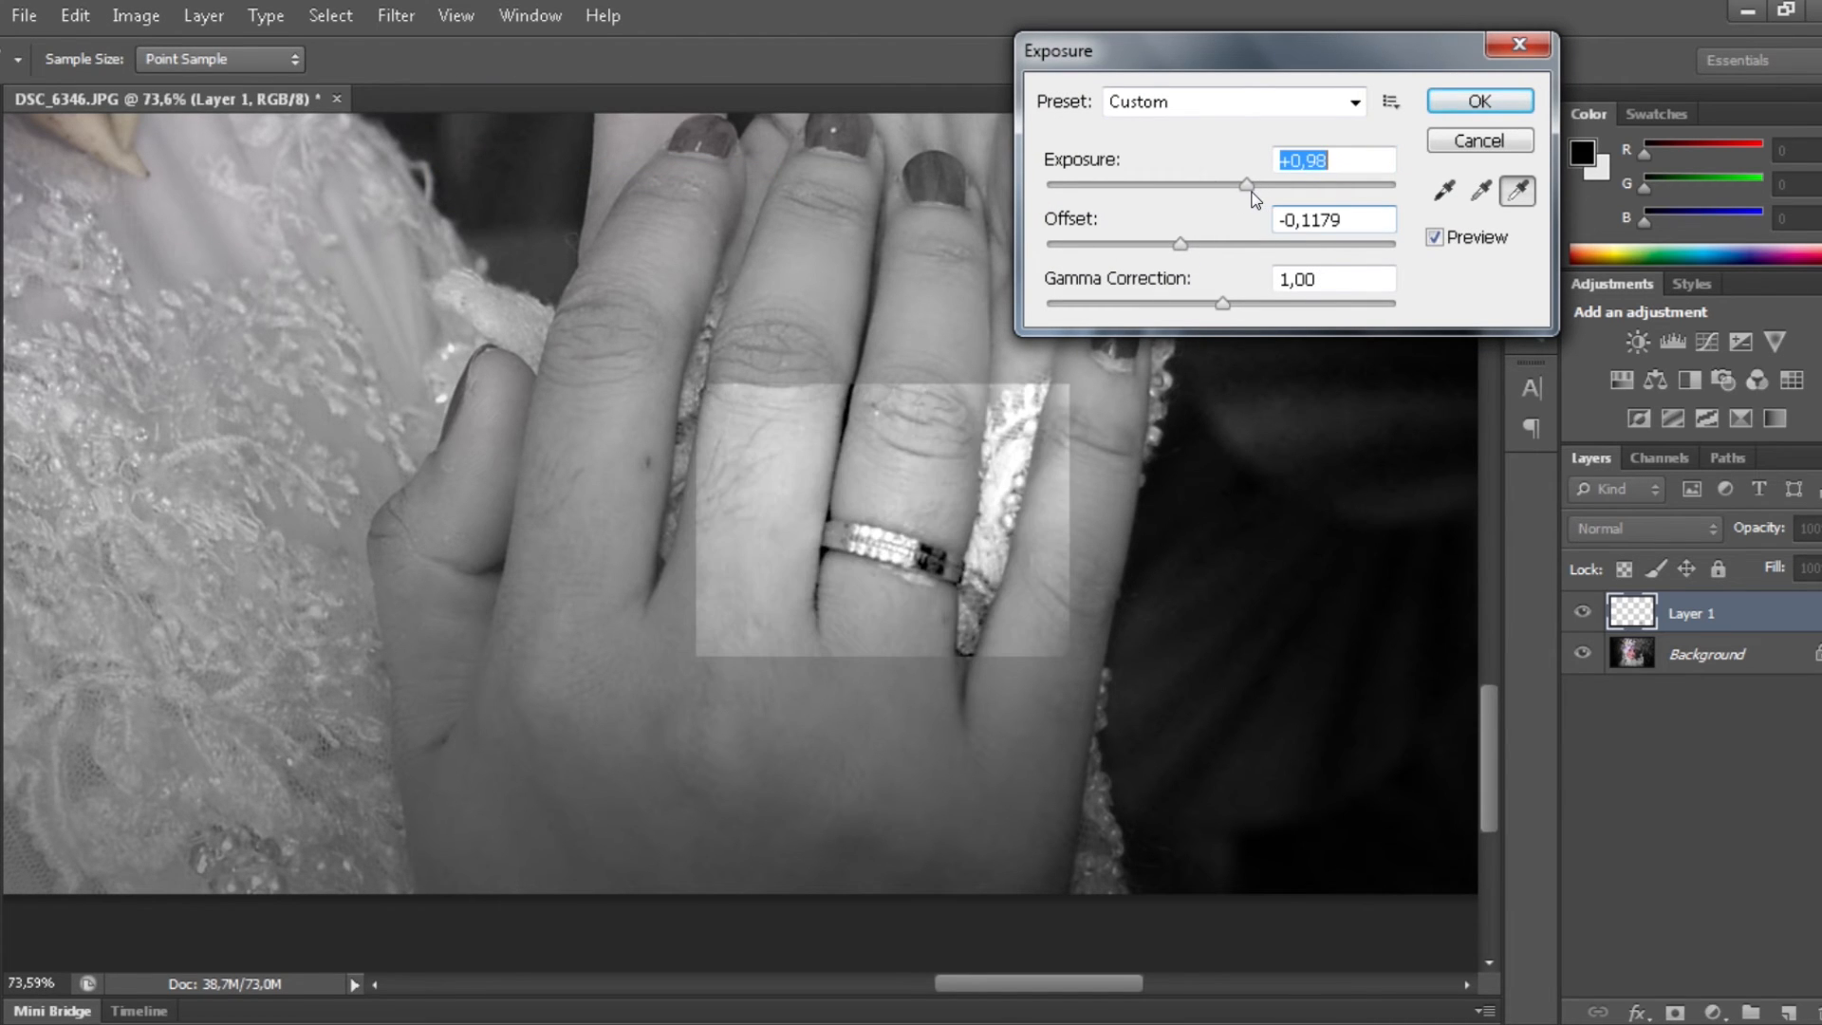
click(1477, 102)
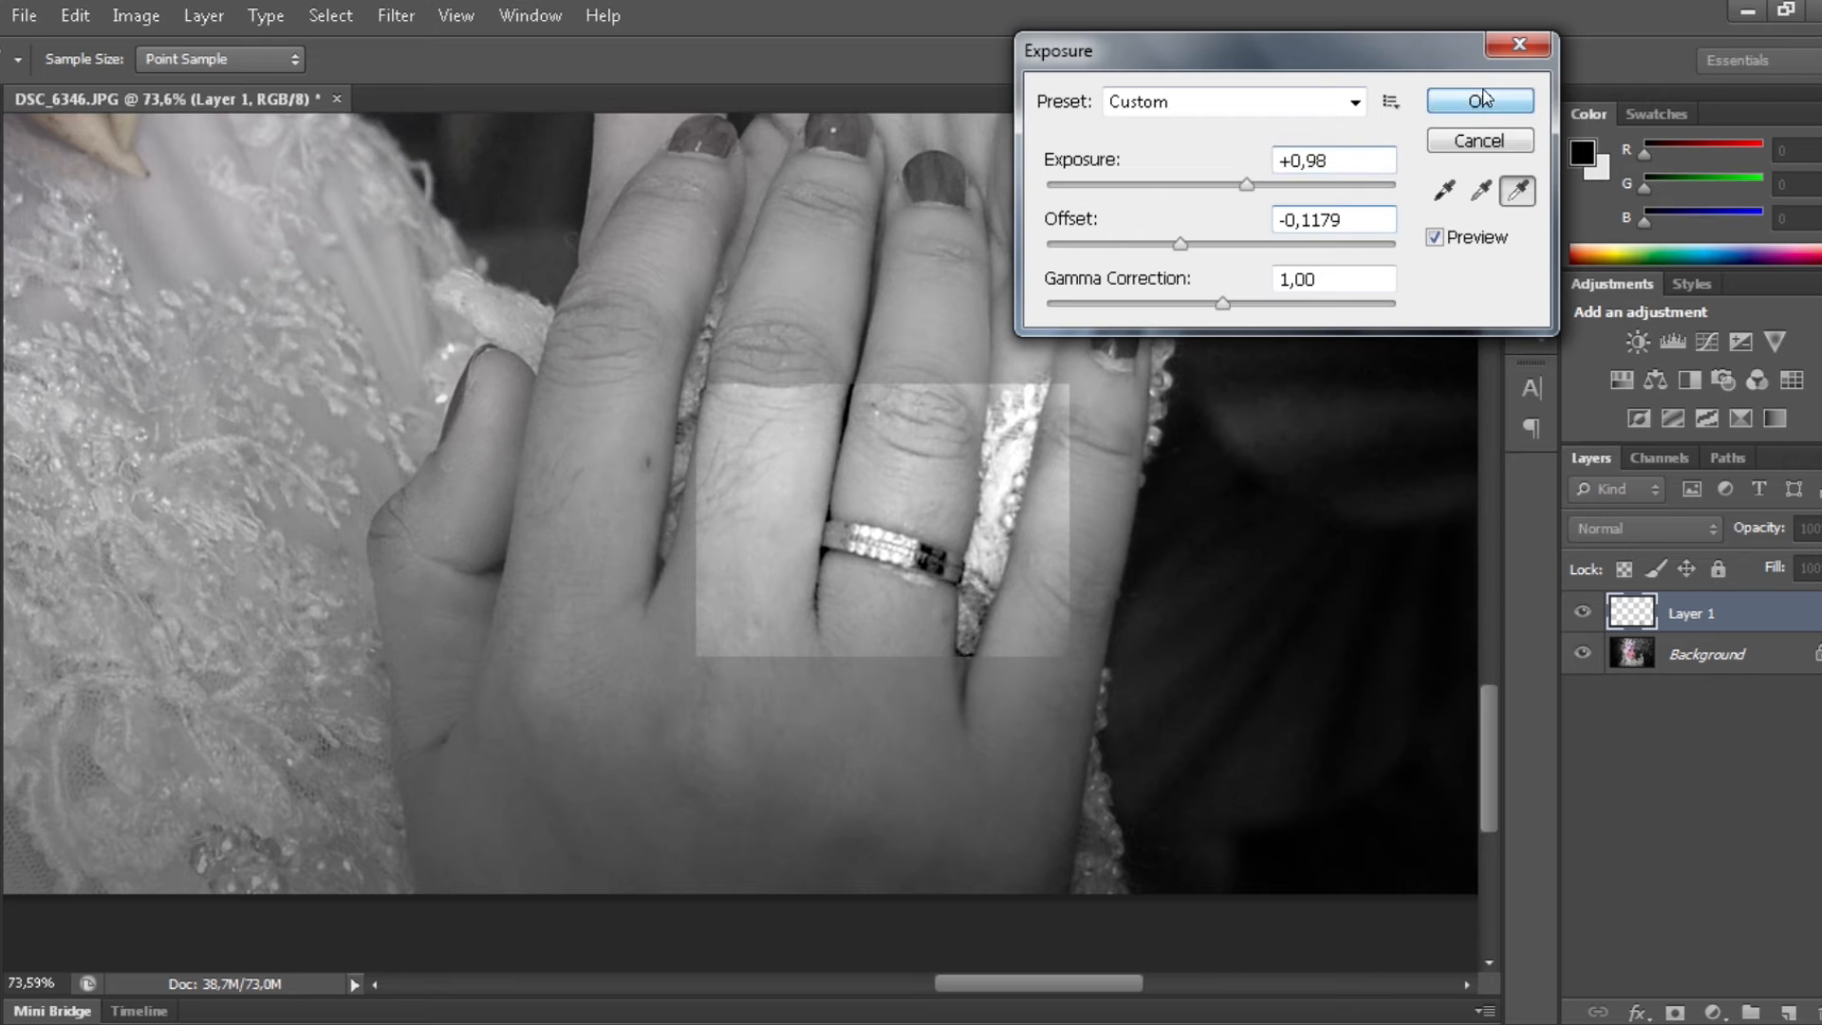
- Erase the ring patch's hard edges and the finger area with a 90-size eraser at 100%
key(e)
mouse_move(1046, 378)
mouse_down()
mouse_move(840, 399)
mouse_move(1037, 652)
mouse_move(759, 420)
mouse_move(842, 635)
mouse_up()
key(0)
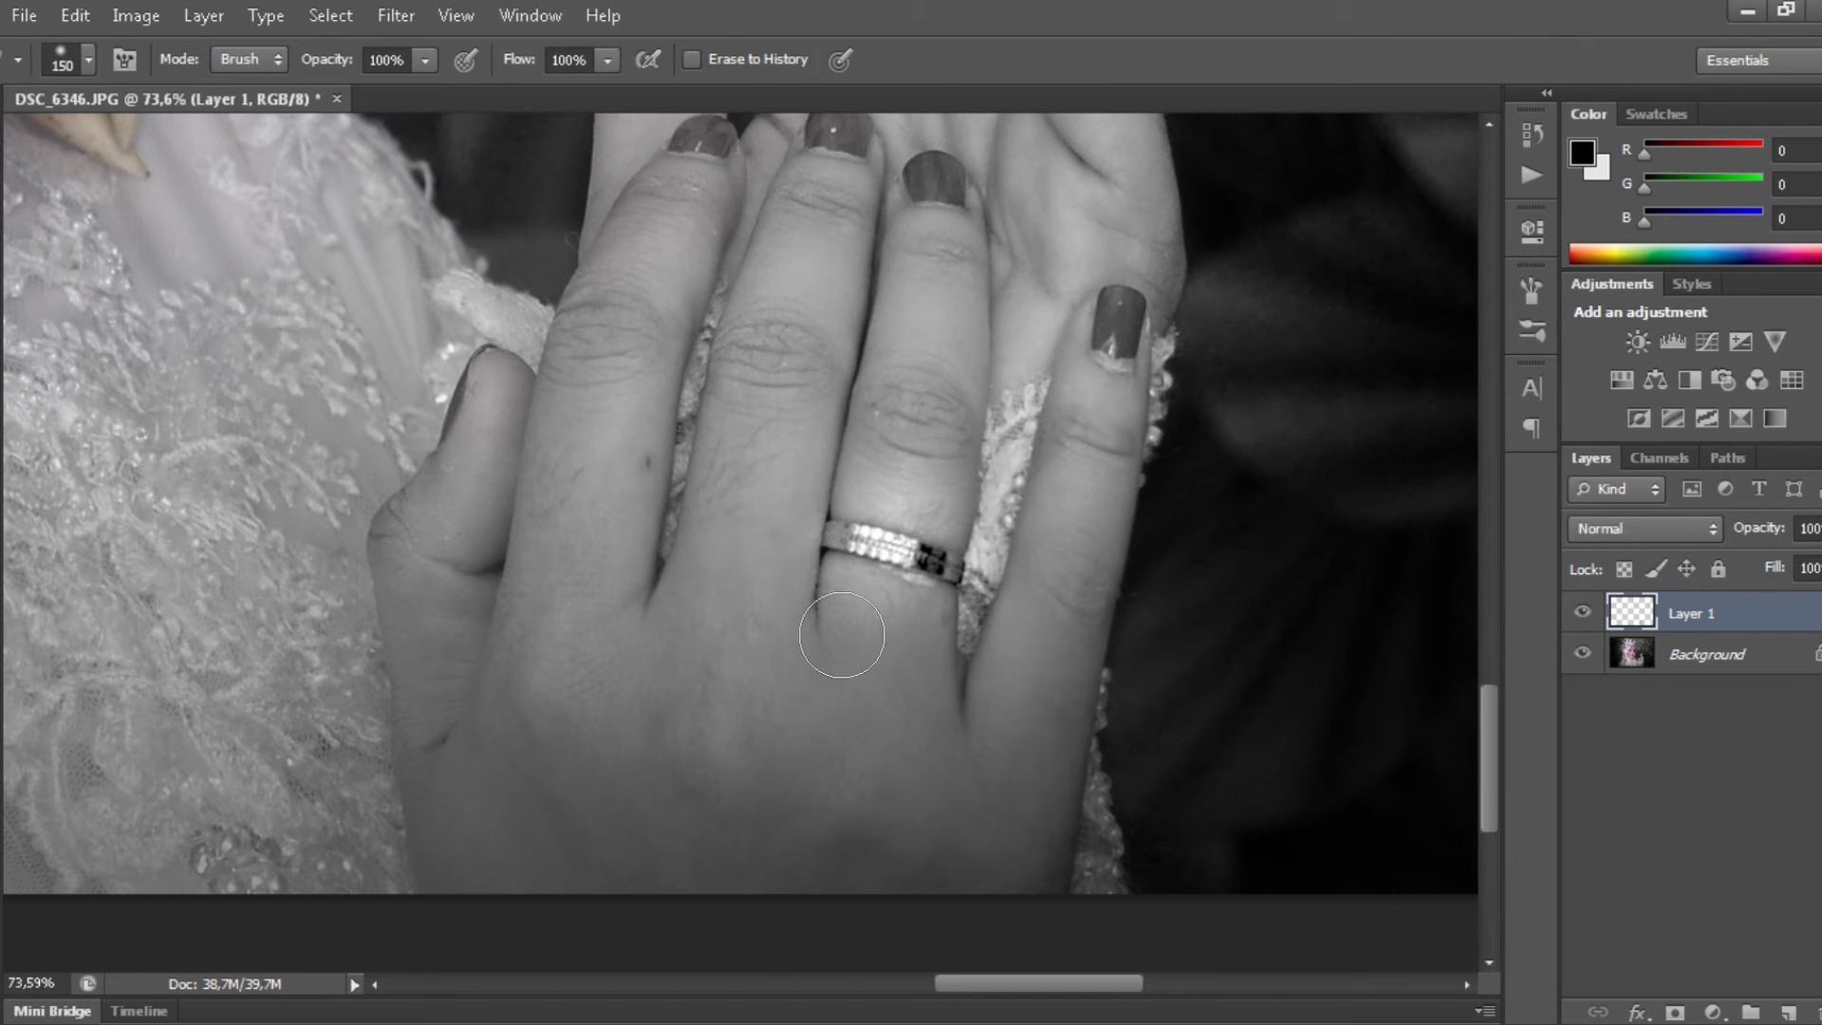
key(bracketleft)
key(bracketleft)
key(bracketleft)
drag(982, 468, 839, 465)
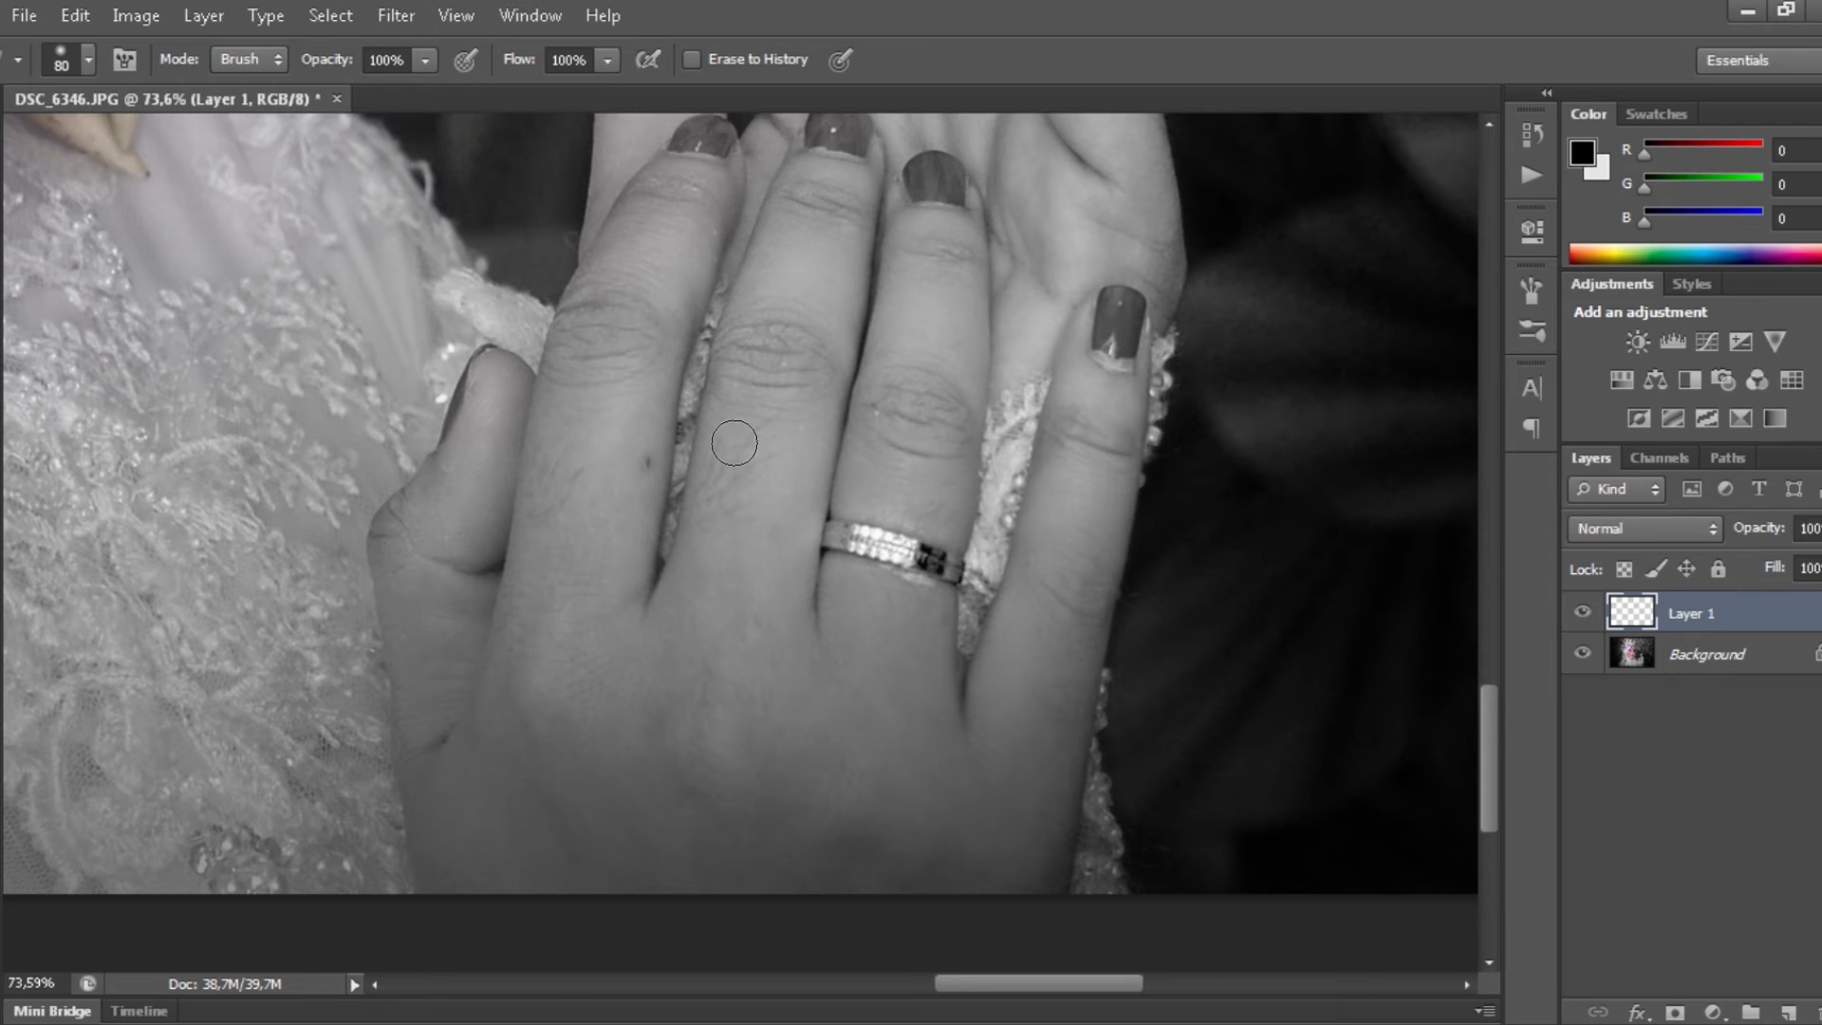
- Toggle Layer 1's visibility to compare the ring, then fit the portrait on screen
key(v)
scroll(921, 481, down, 5)
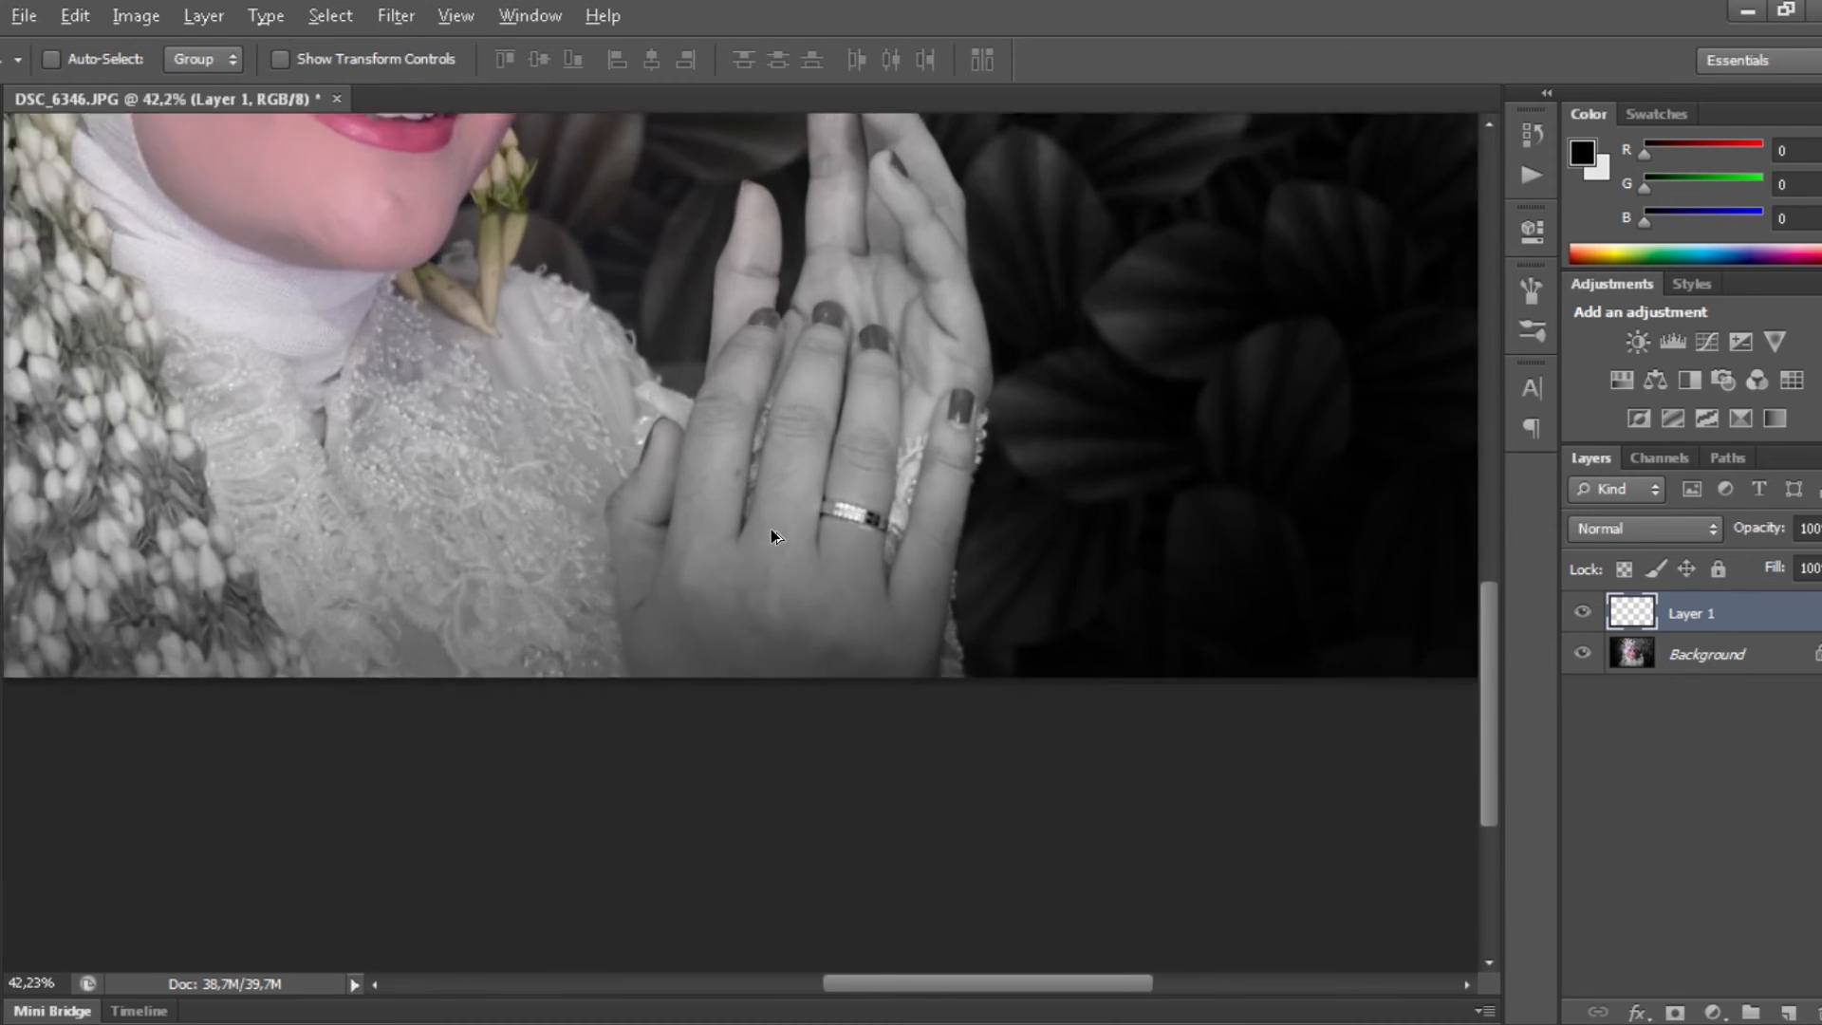
scroll(770, 527, up, 5)
click(1582, 613)
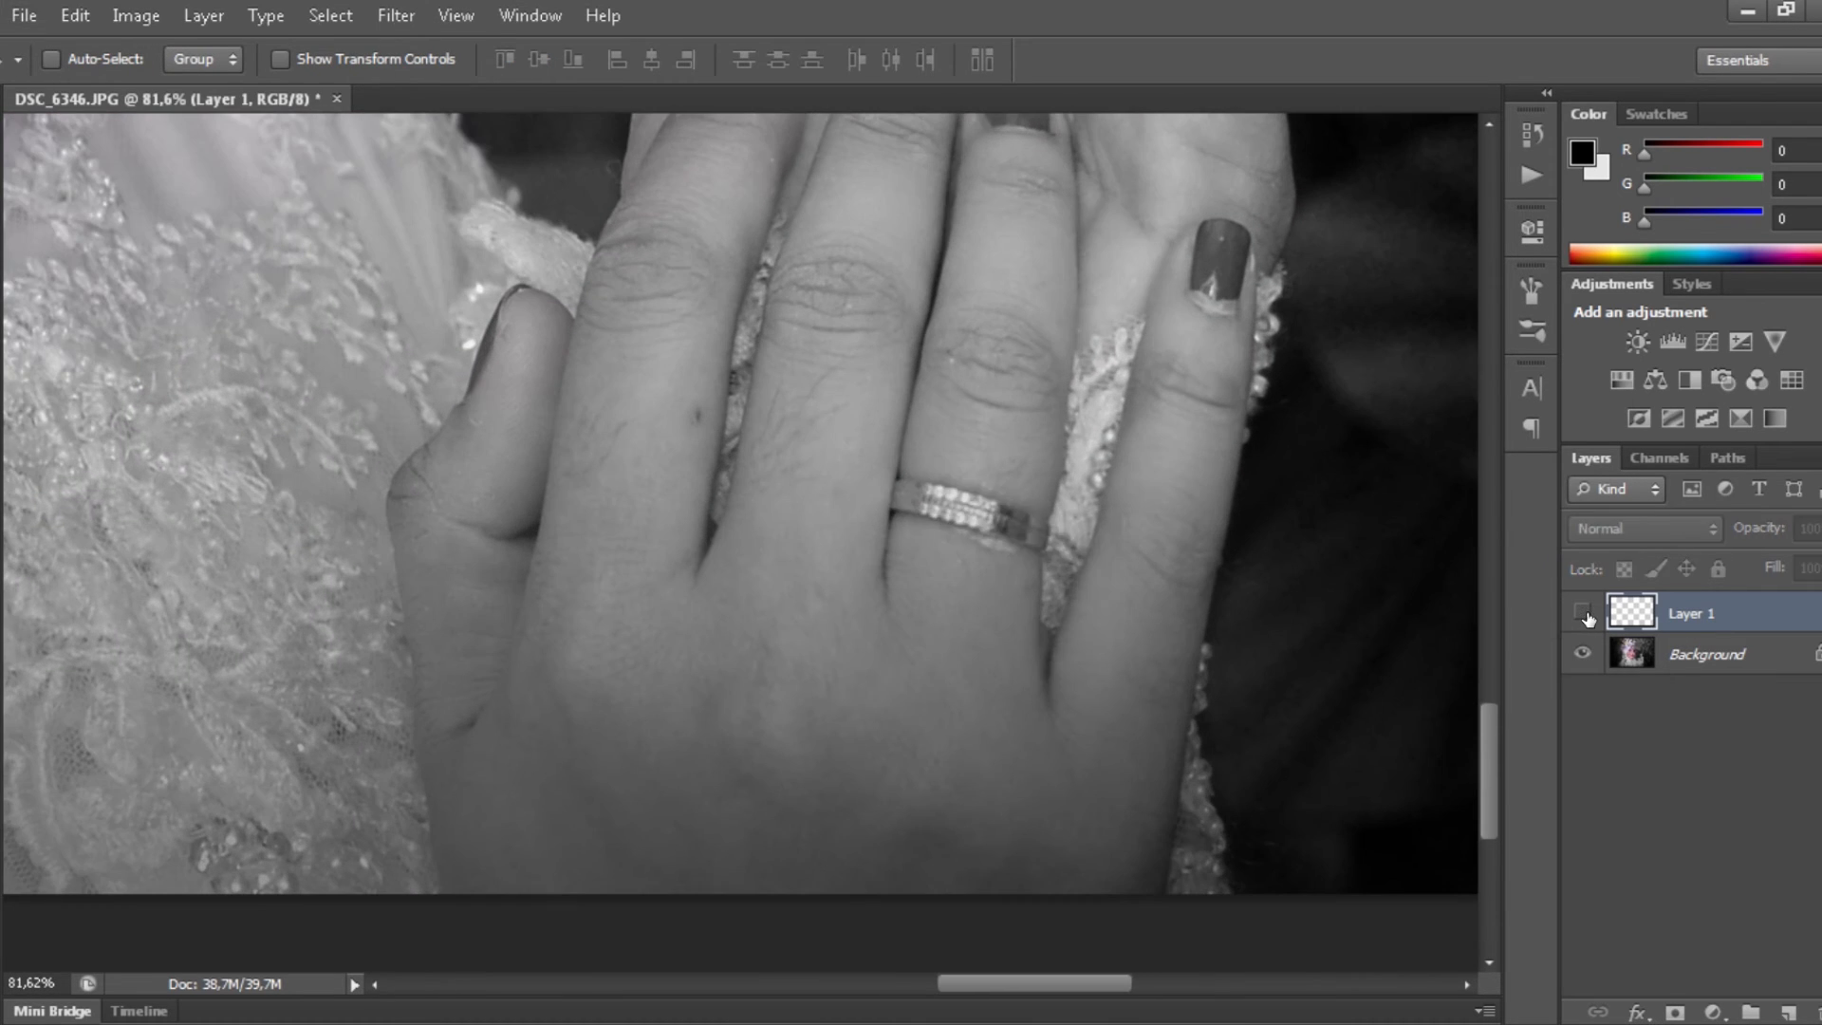
click(1582, 613)
click(1582, 613)
click(1582, 613)
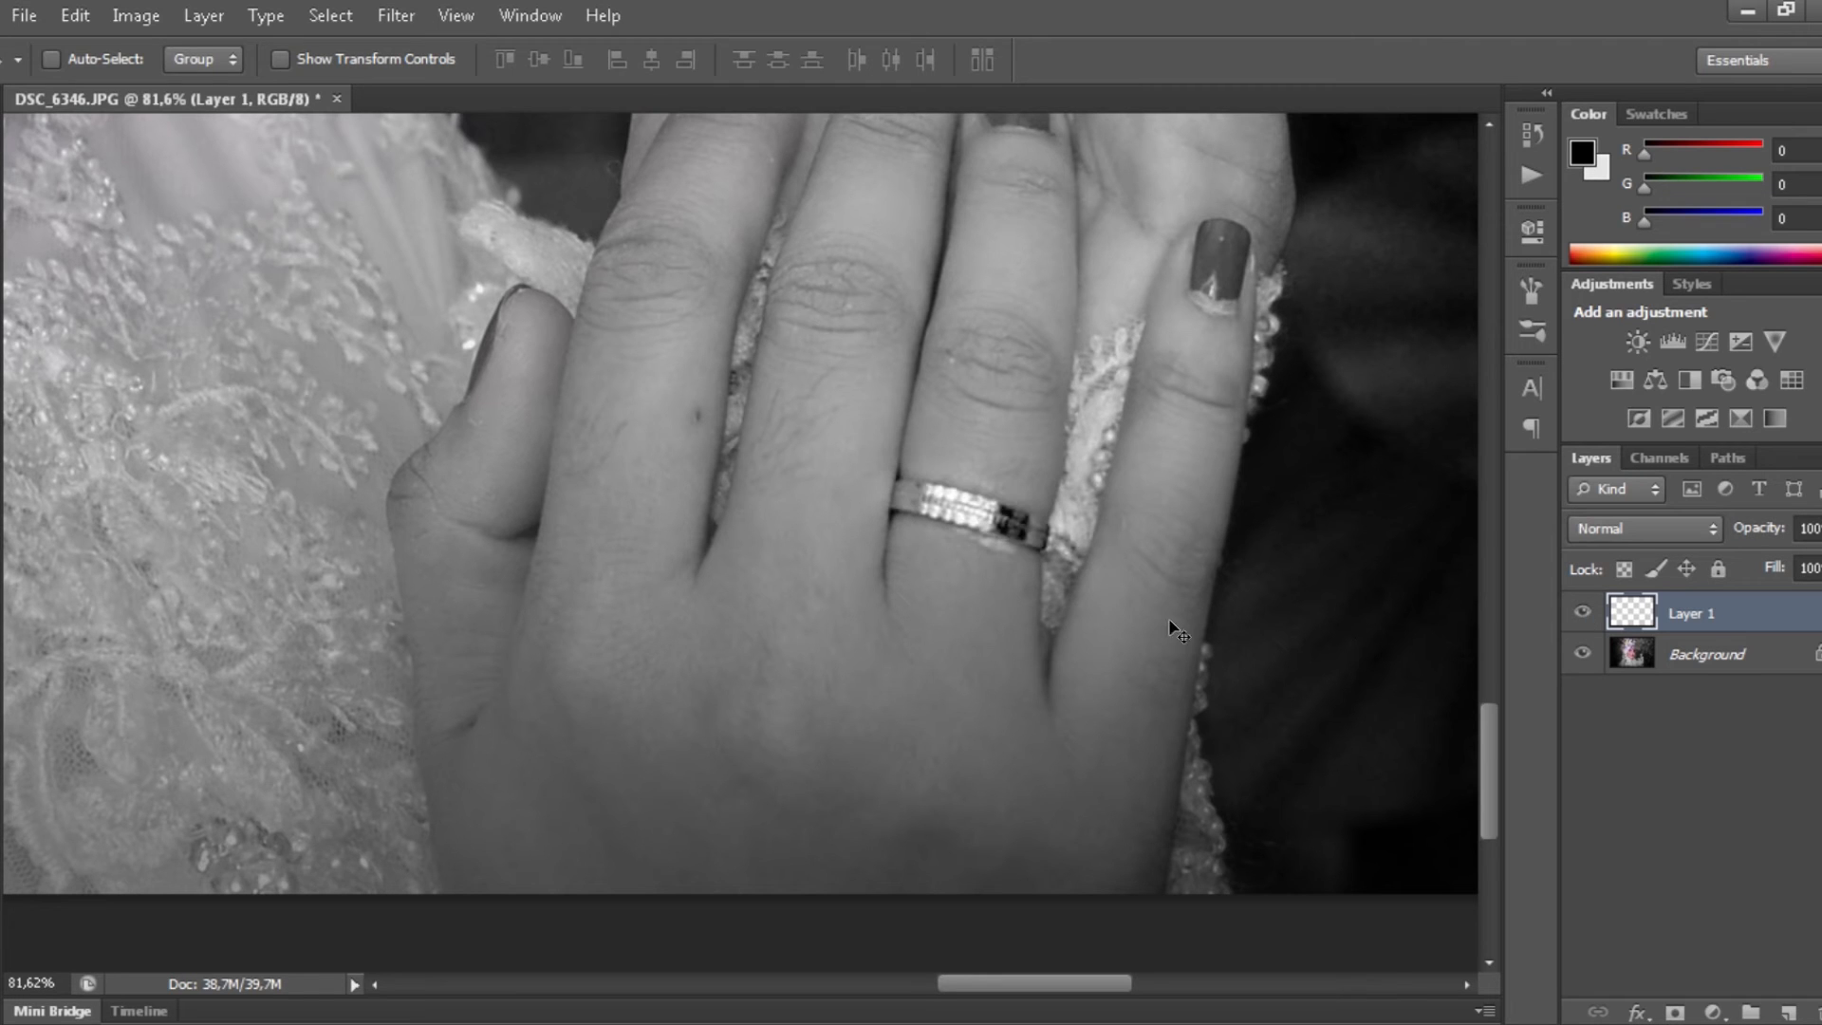
key(e)
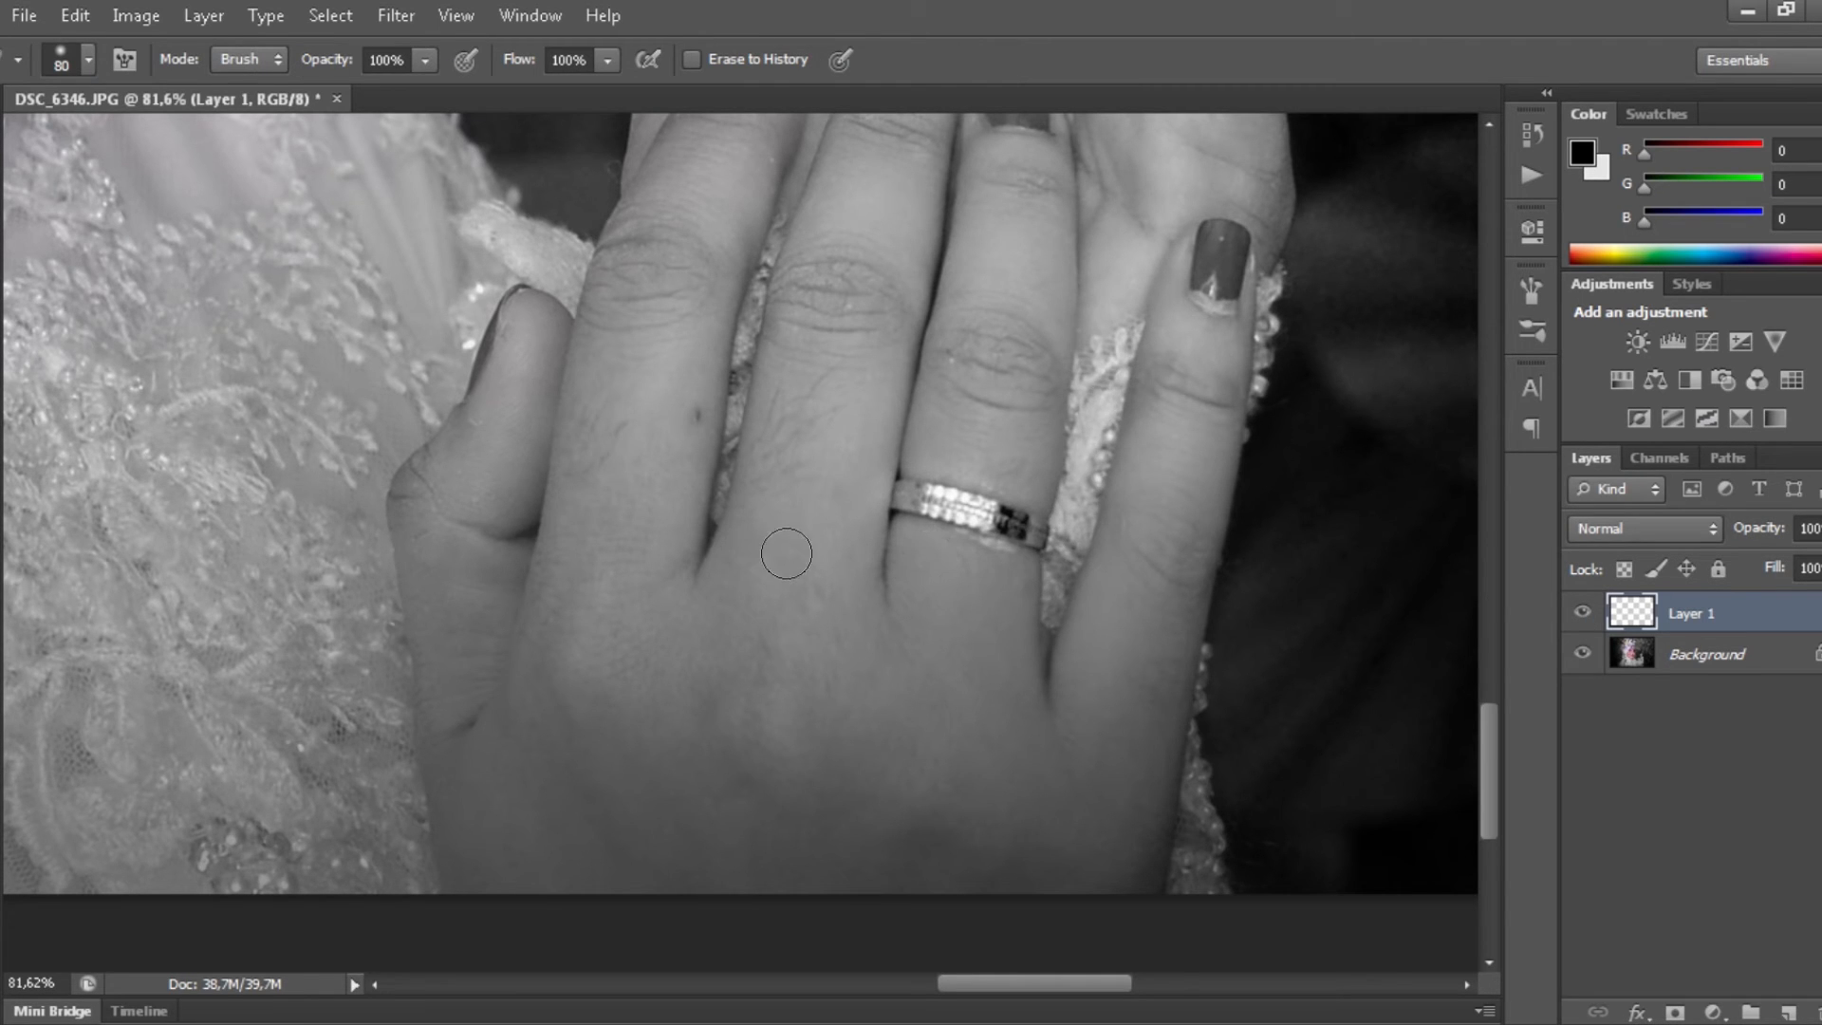
key(v)
key(ctrl+0)
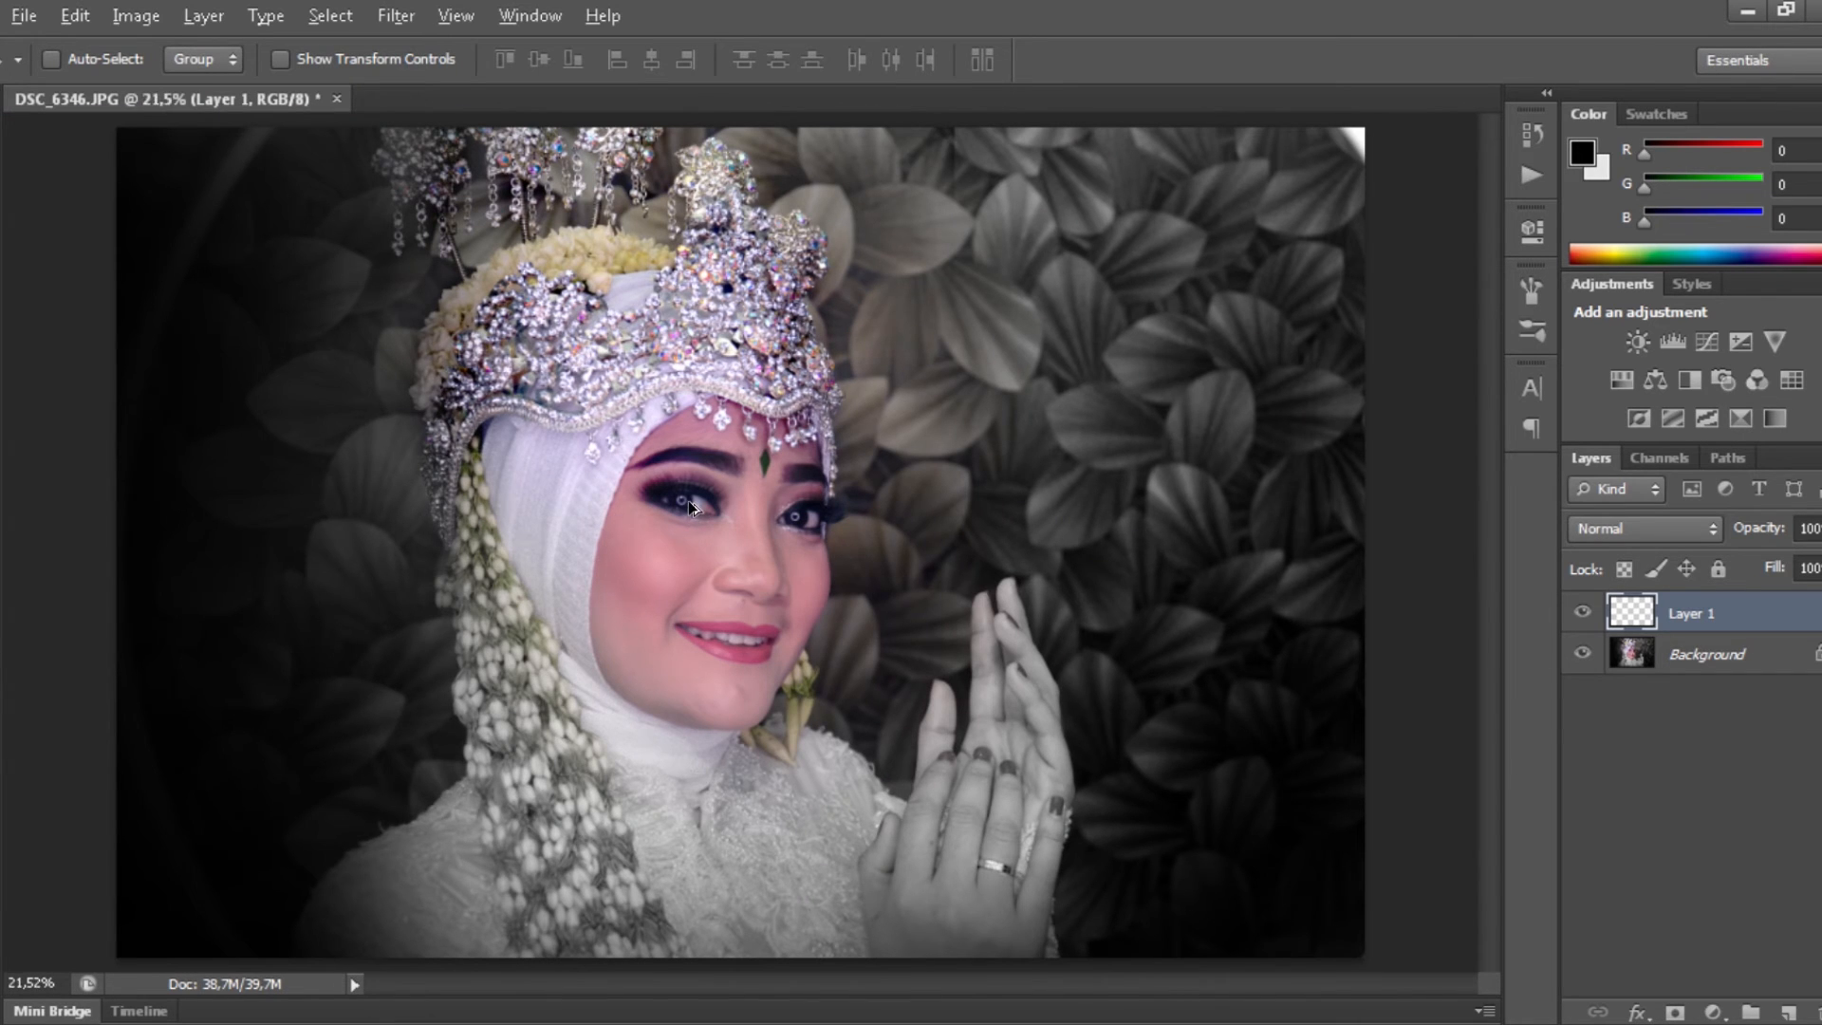
- Merge Layer 1 down and copy a rectangle around the mouth and chin to a new layer
scroll(707, 579, up, 6)
drag(825, 823, 785, 491)
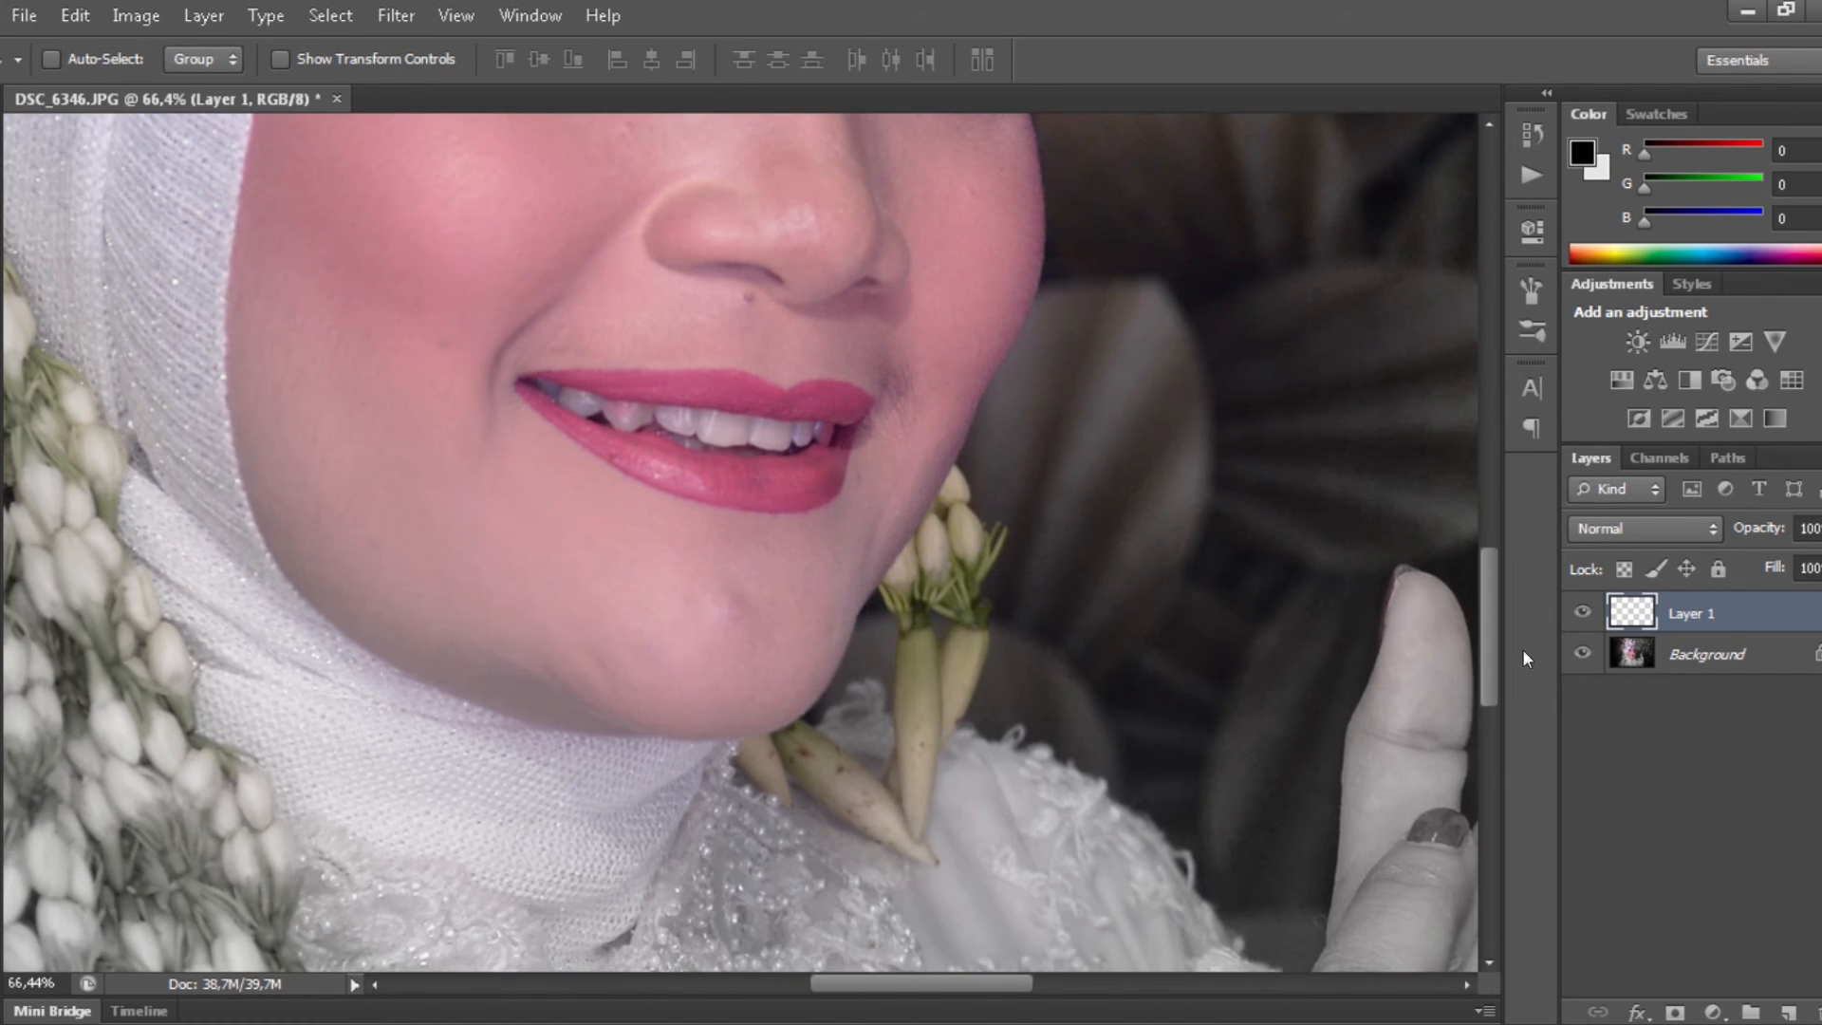
key(ctrl+e)
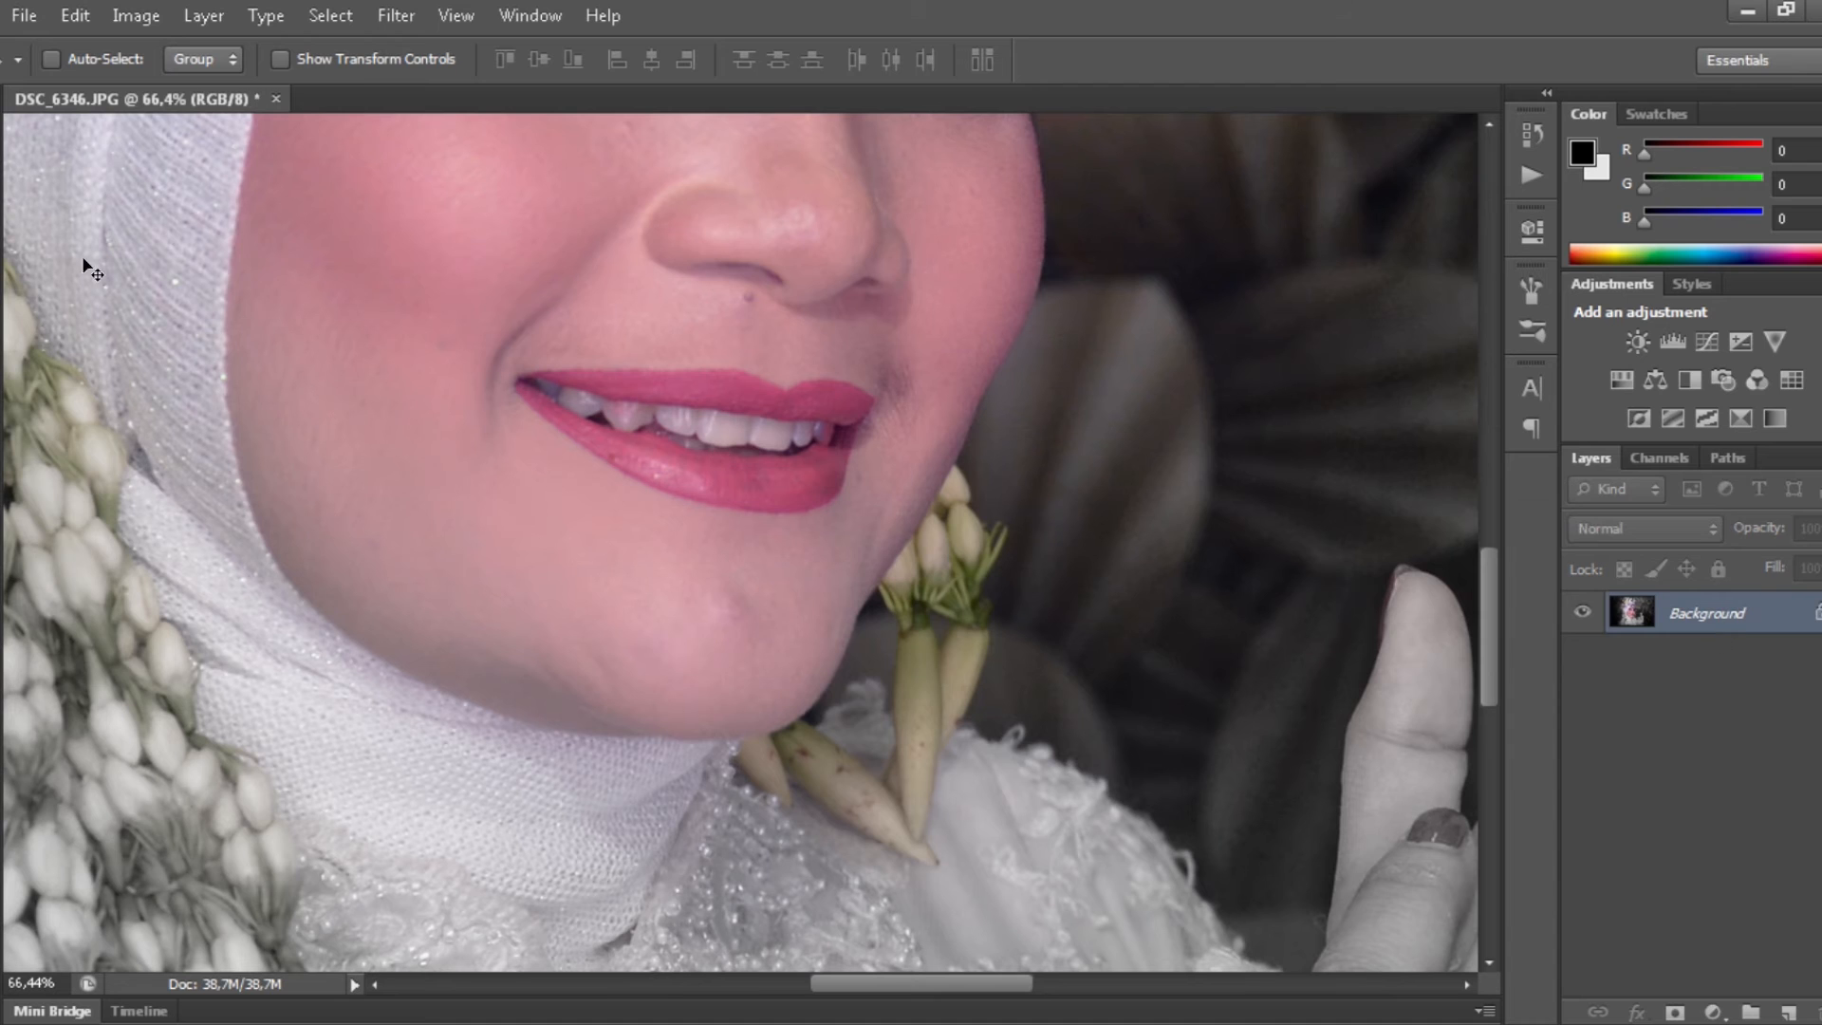
key(m)
drag(432, 311, 980, 596)
key(ctrl+j)
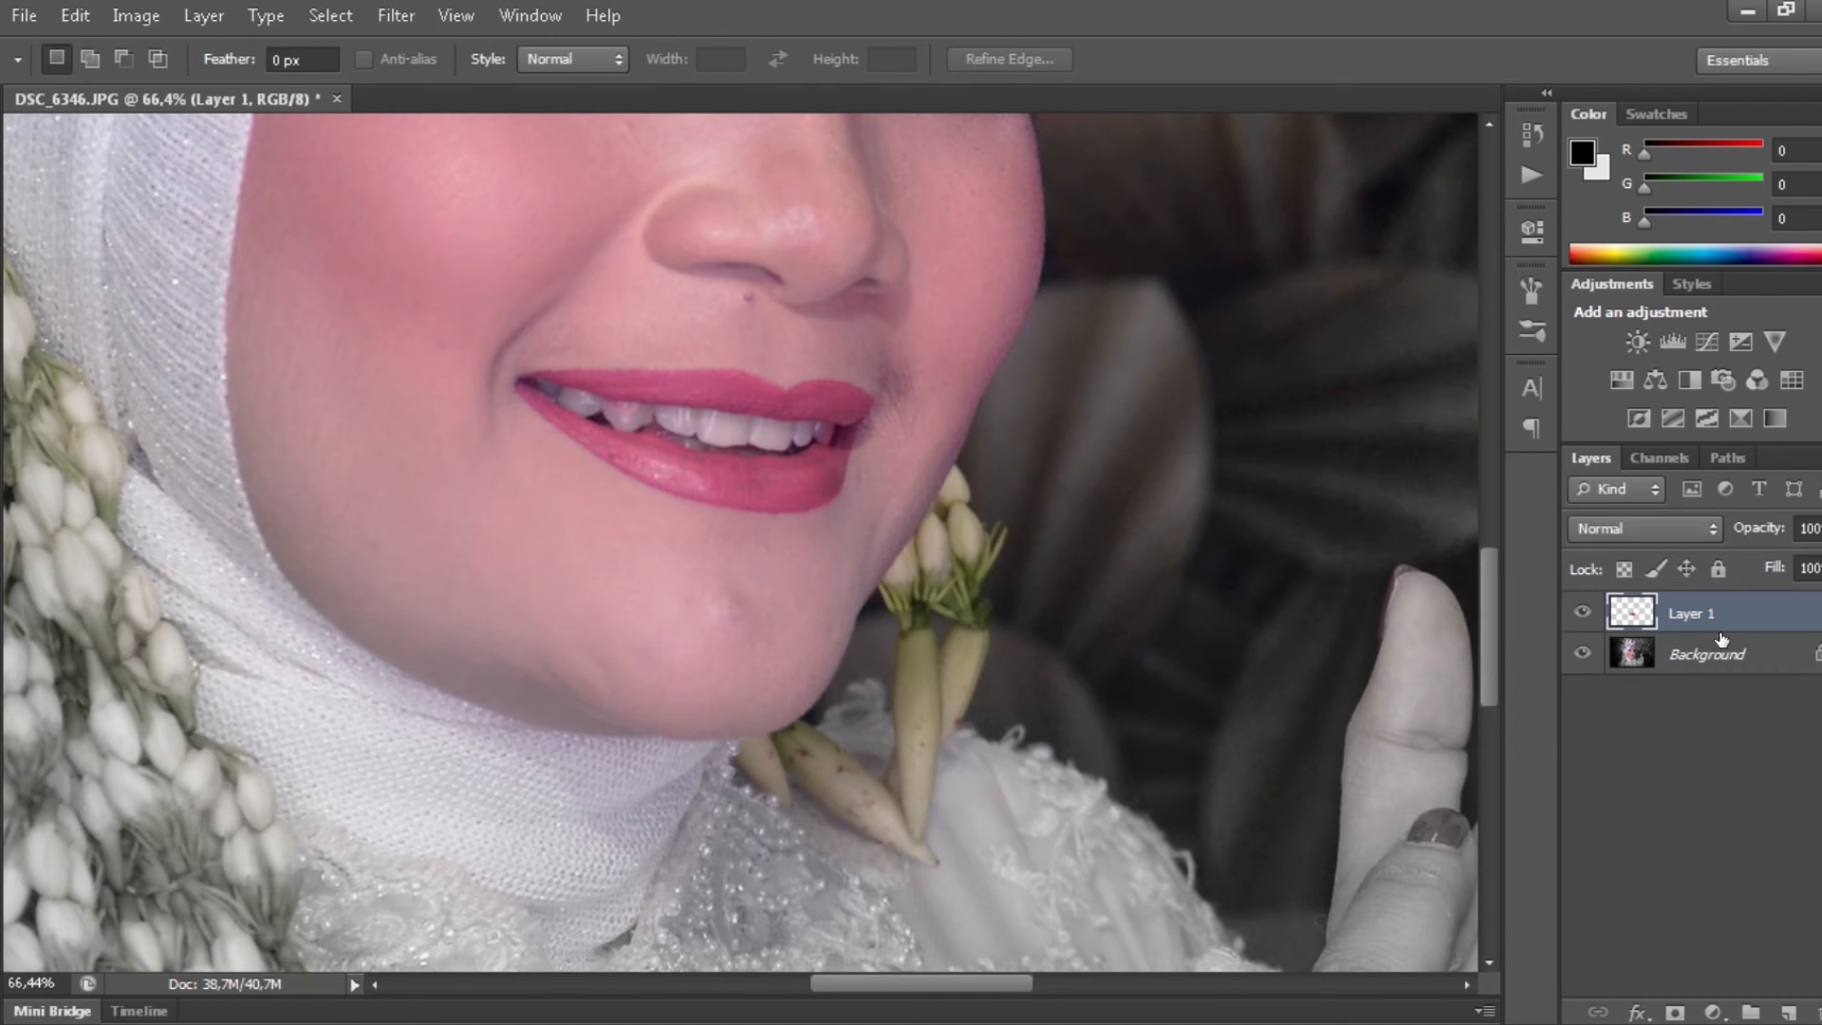
- Brighten the mouth patch with Exposure +0,43 and Offset -0,0894
click(136, 16)
mouse_move(249, 88)
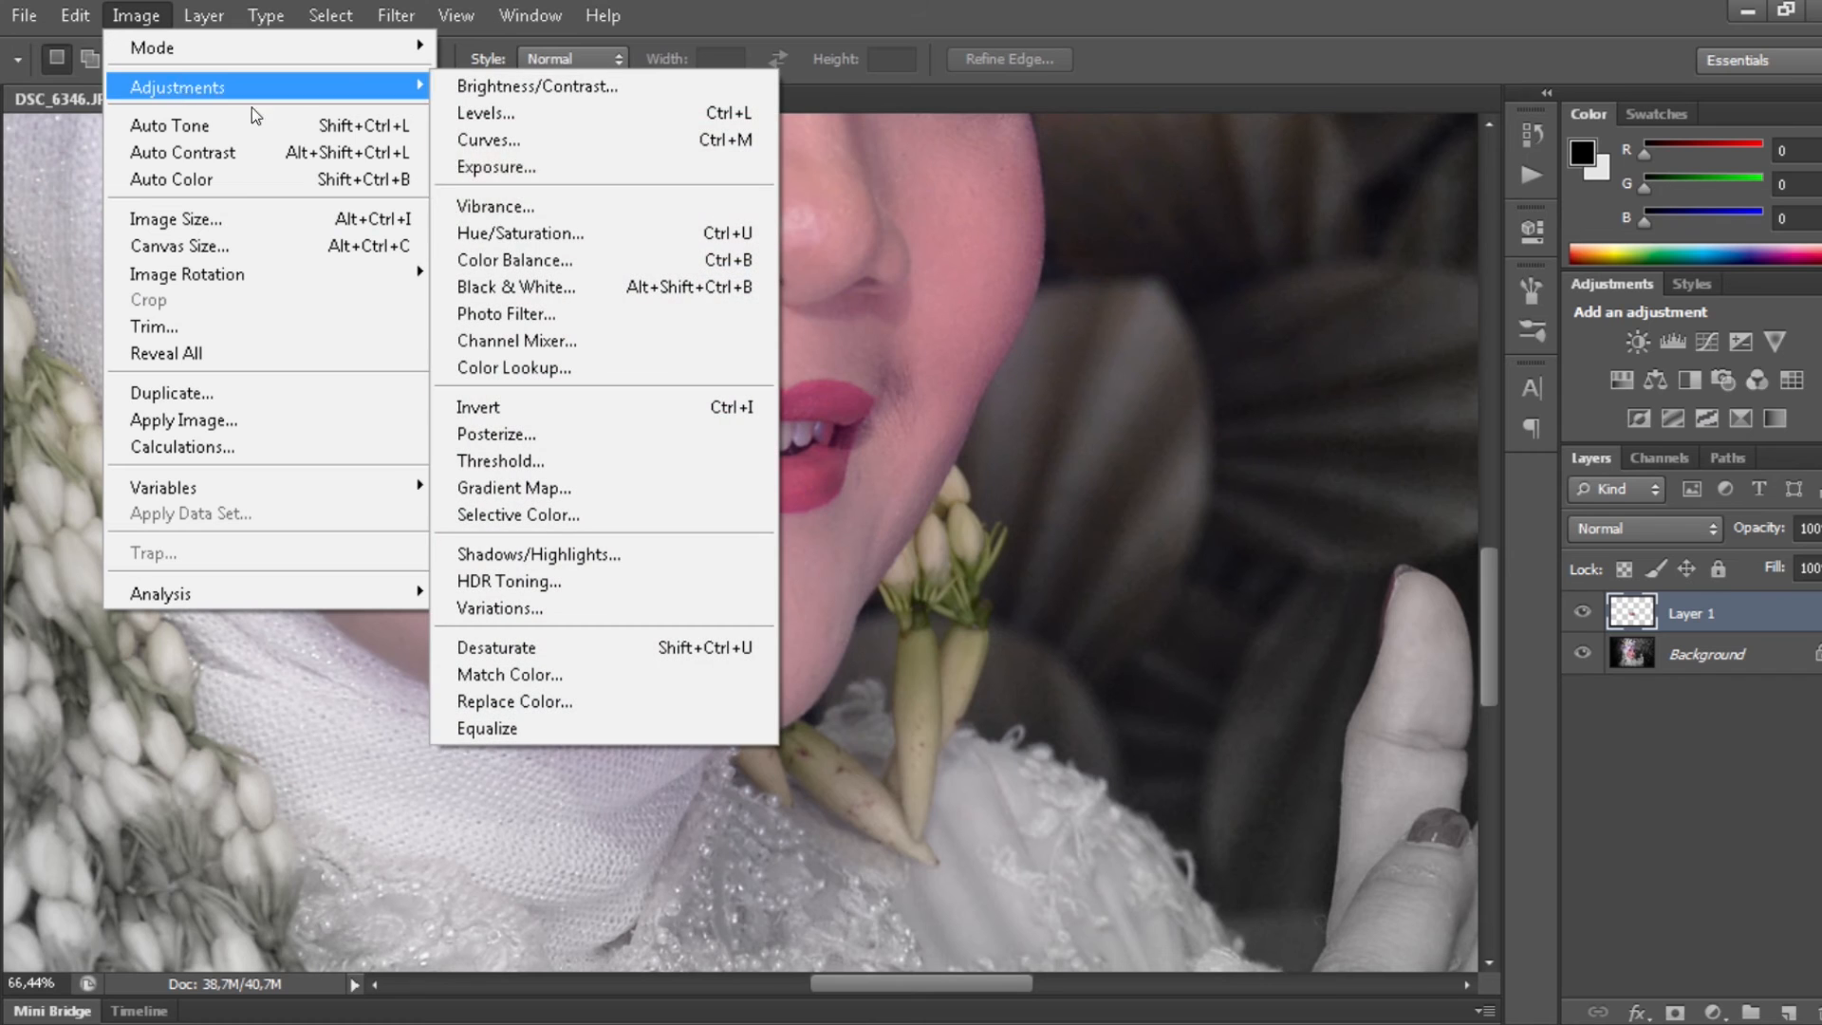
click(563, 171)
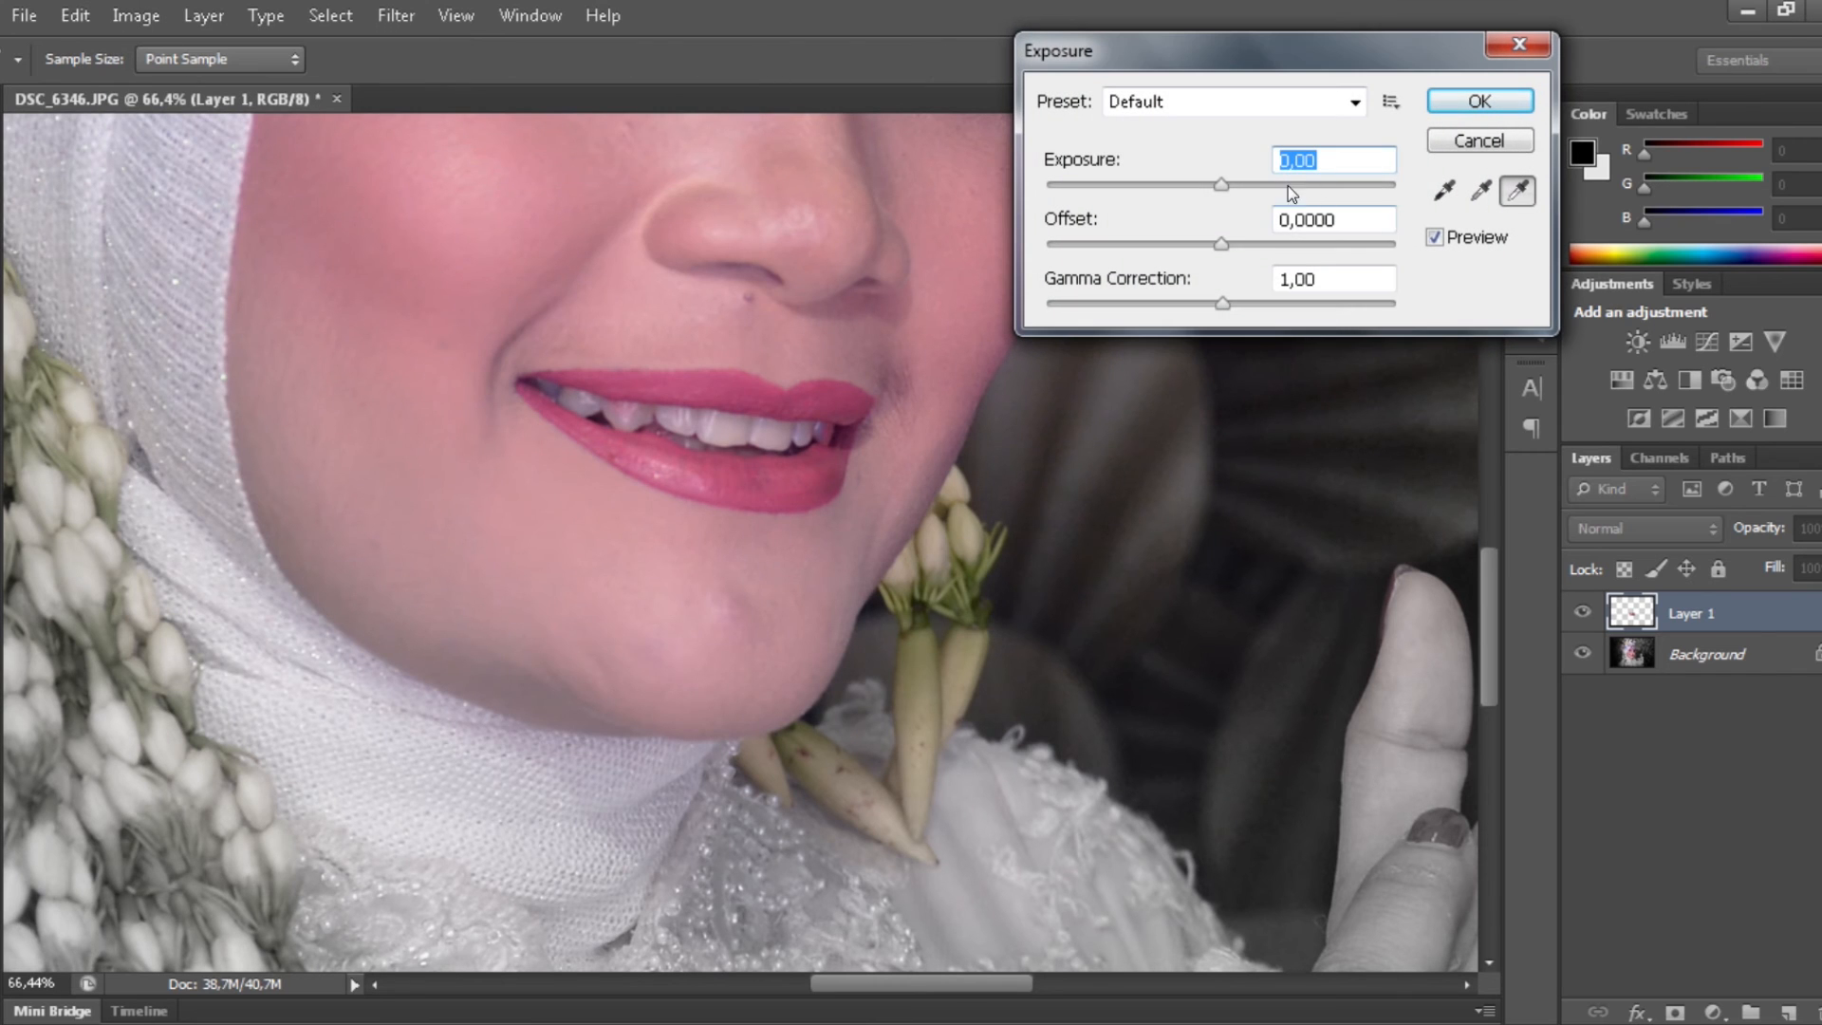
drag(1238, 244, 1196, 247)
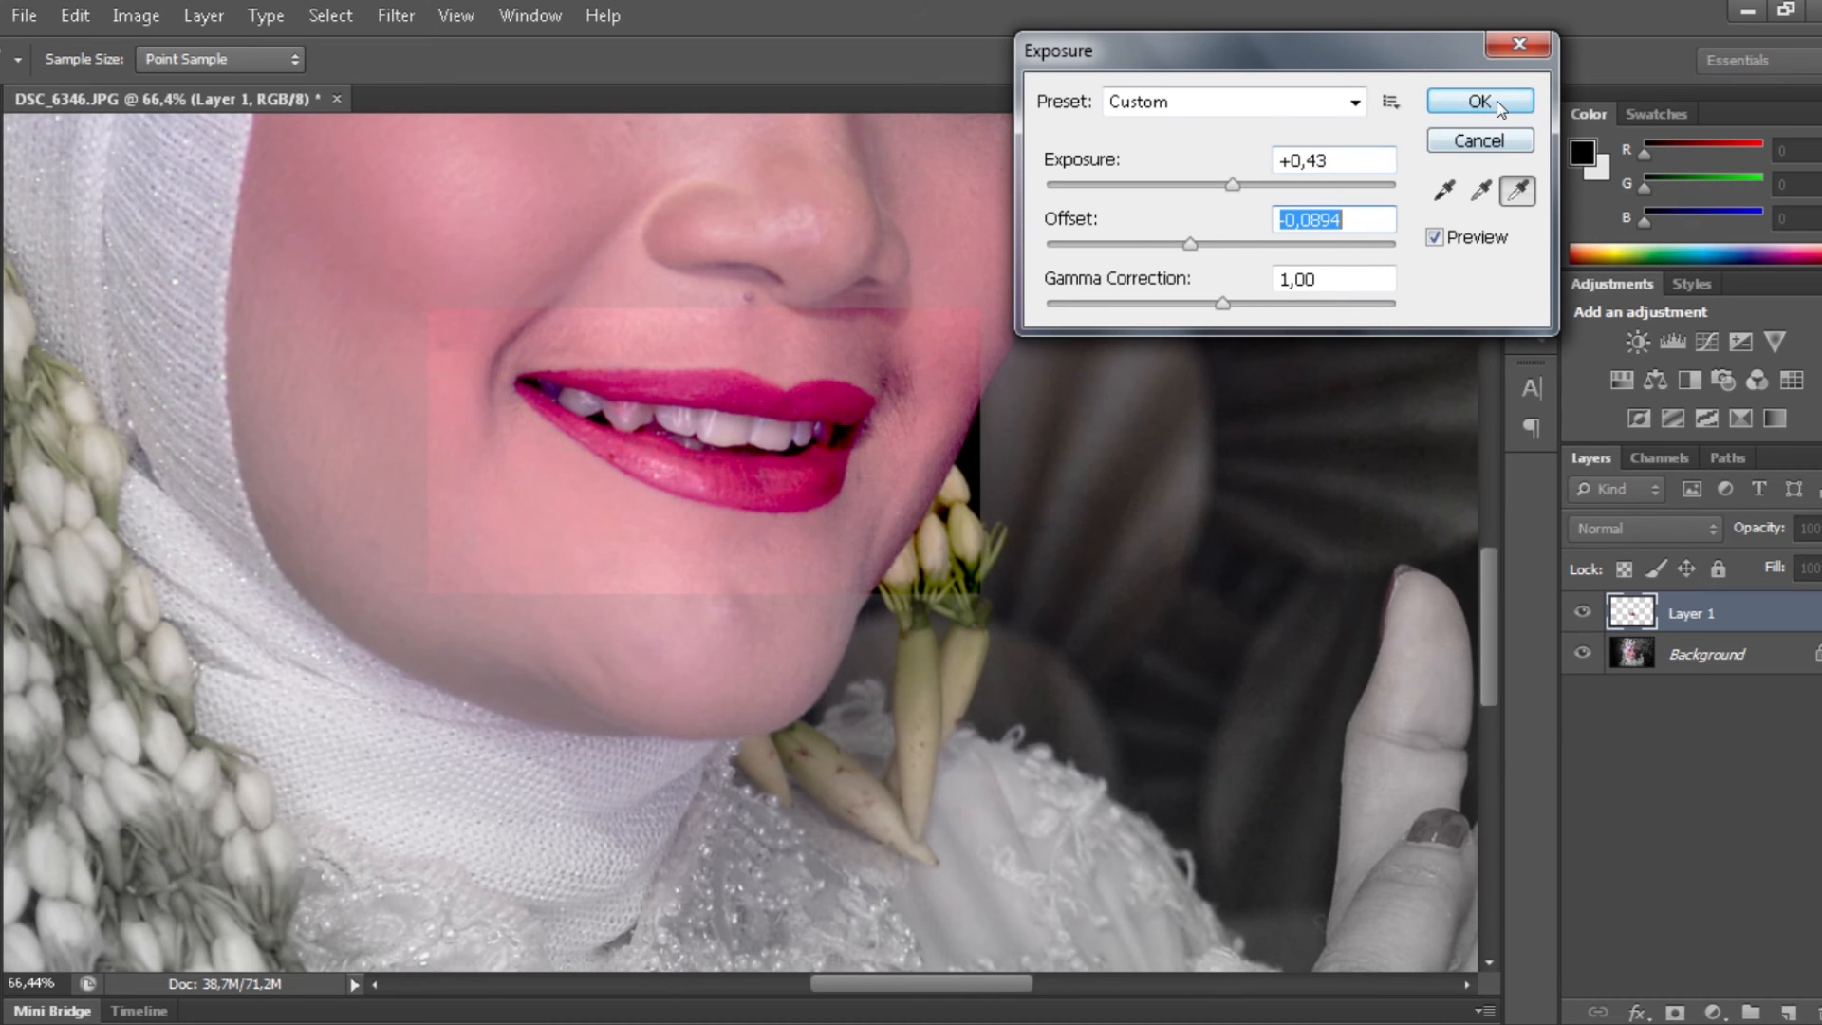
click(1496, 100)
- Erase the hard-edged bright patch around the lips on Layer 1, resizing the eraser brush as needed
key(e)
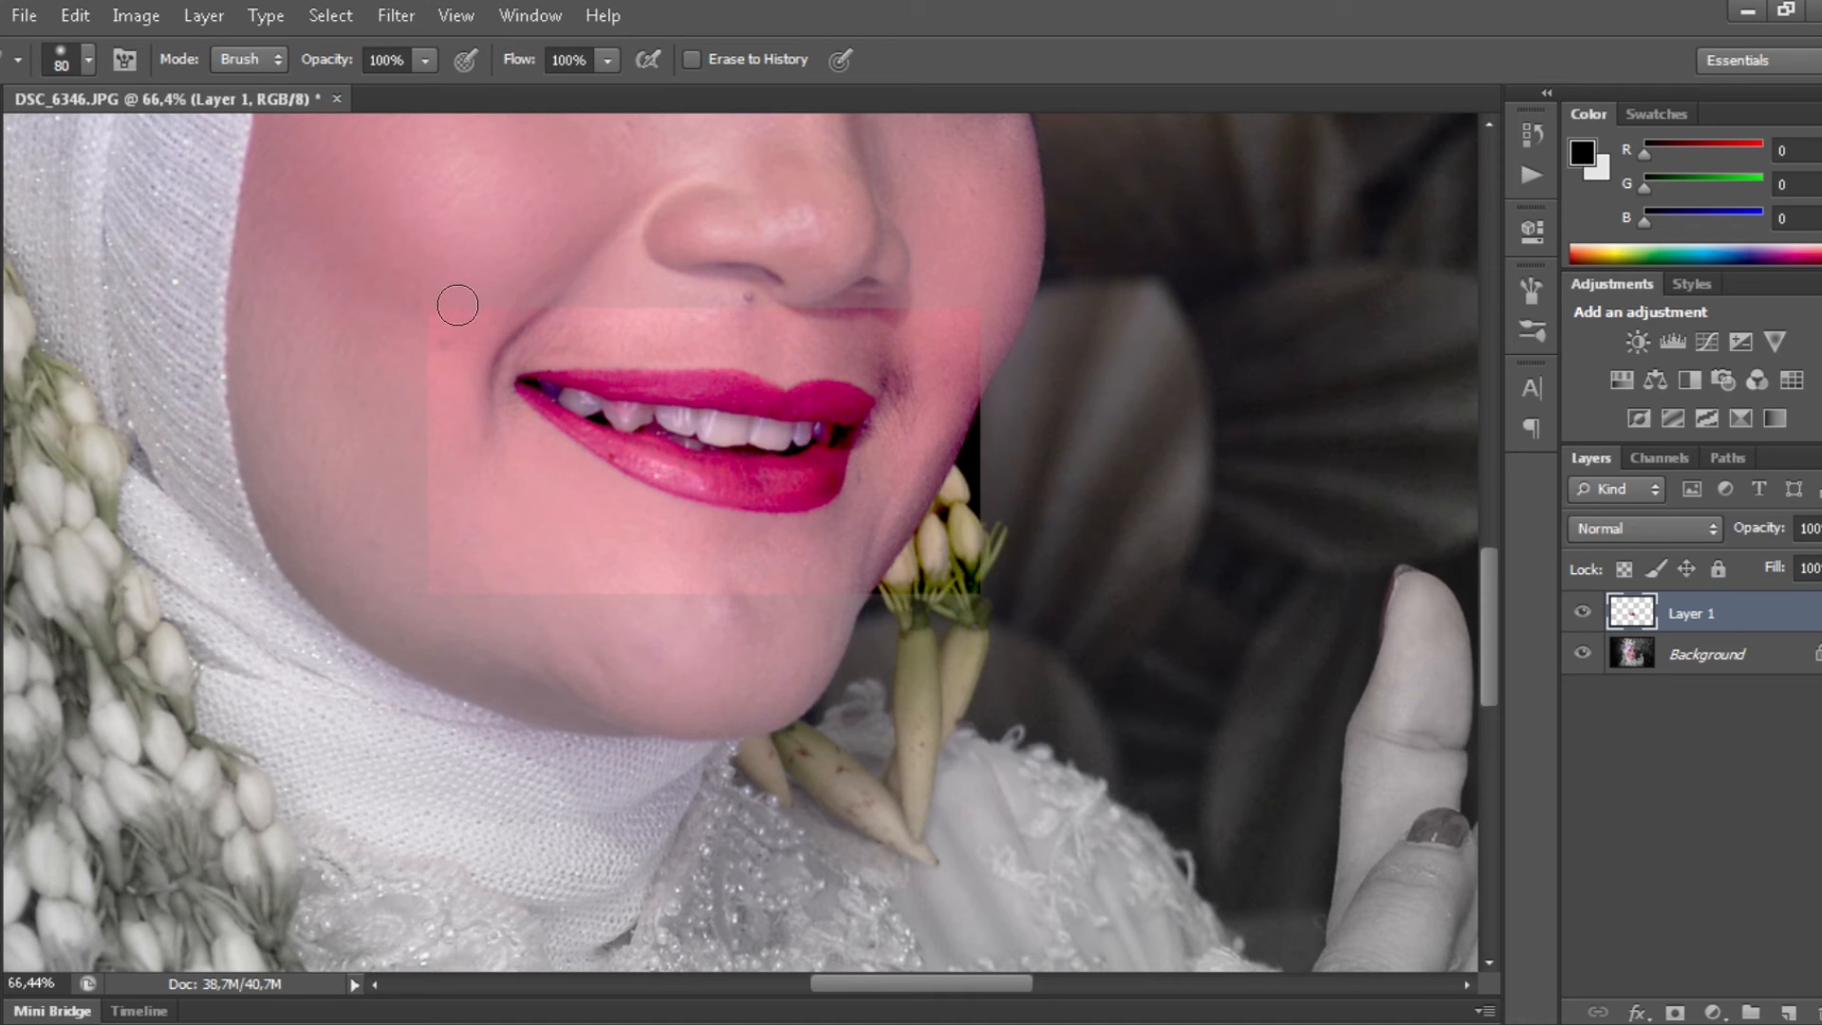
drag(581, 306, 1004, 320)
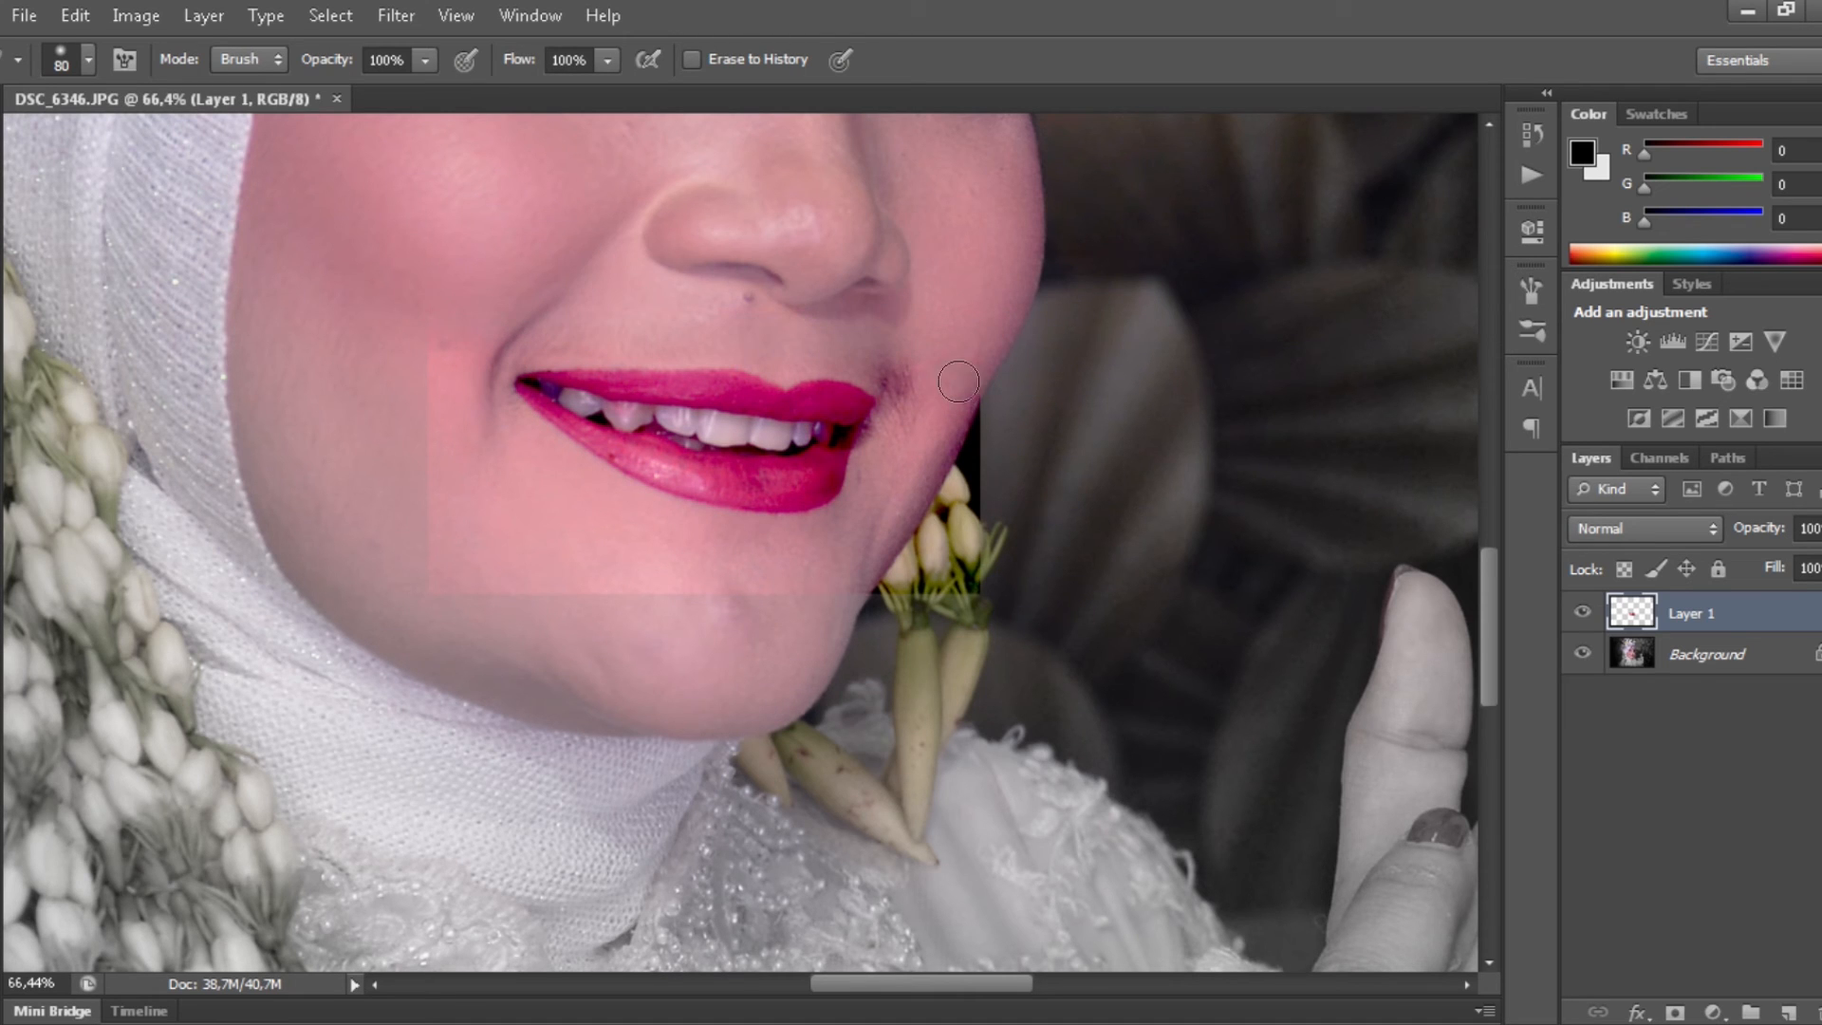
drag(958, 382, 935, 489)
key(bracketright)
key(bracketright)
key(bracketright)
mouse_move(925, 418)
mouse_down()
mouse_move(860, 528)
mouse_move(794, 558)
mouse_move(625, 550)
mouse_move(452, 450)
mouse_move(397, 347)
mouse_move(540, 633)
mouse_move(513, 564)
mouse_move(725, 580)
mouse_move(819, 533)
mouse_up()
key(bracketleft)
key(bracketleft)
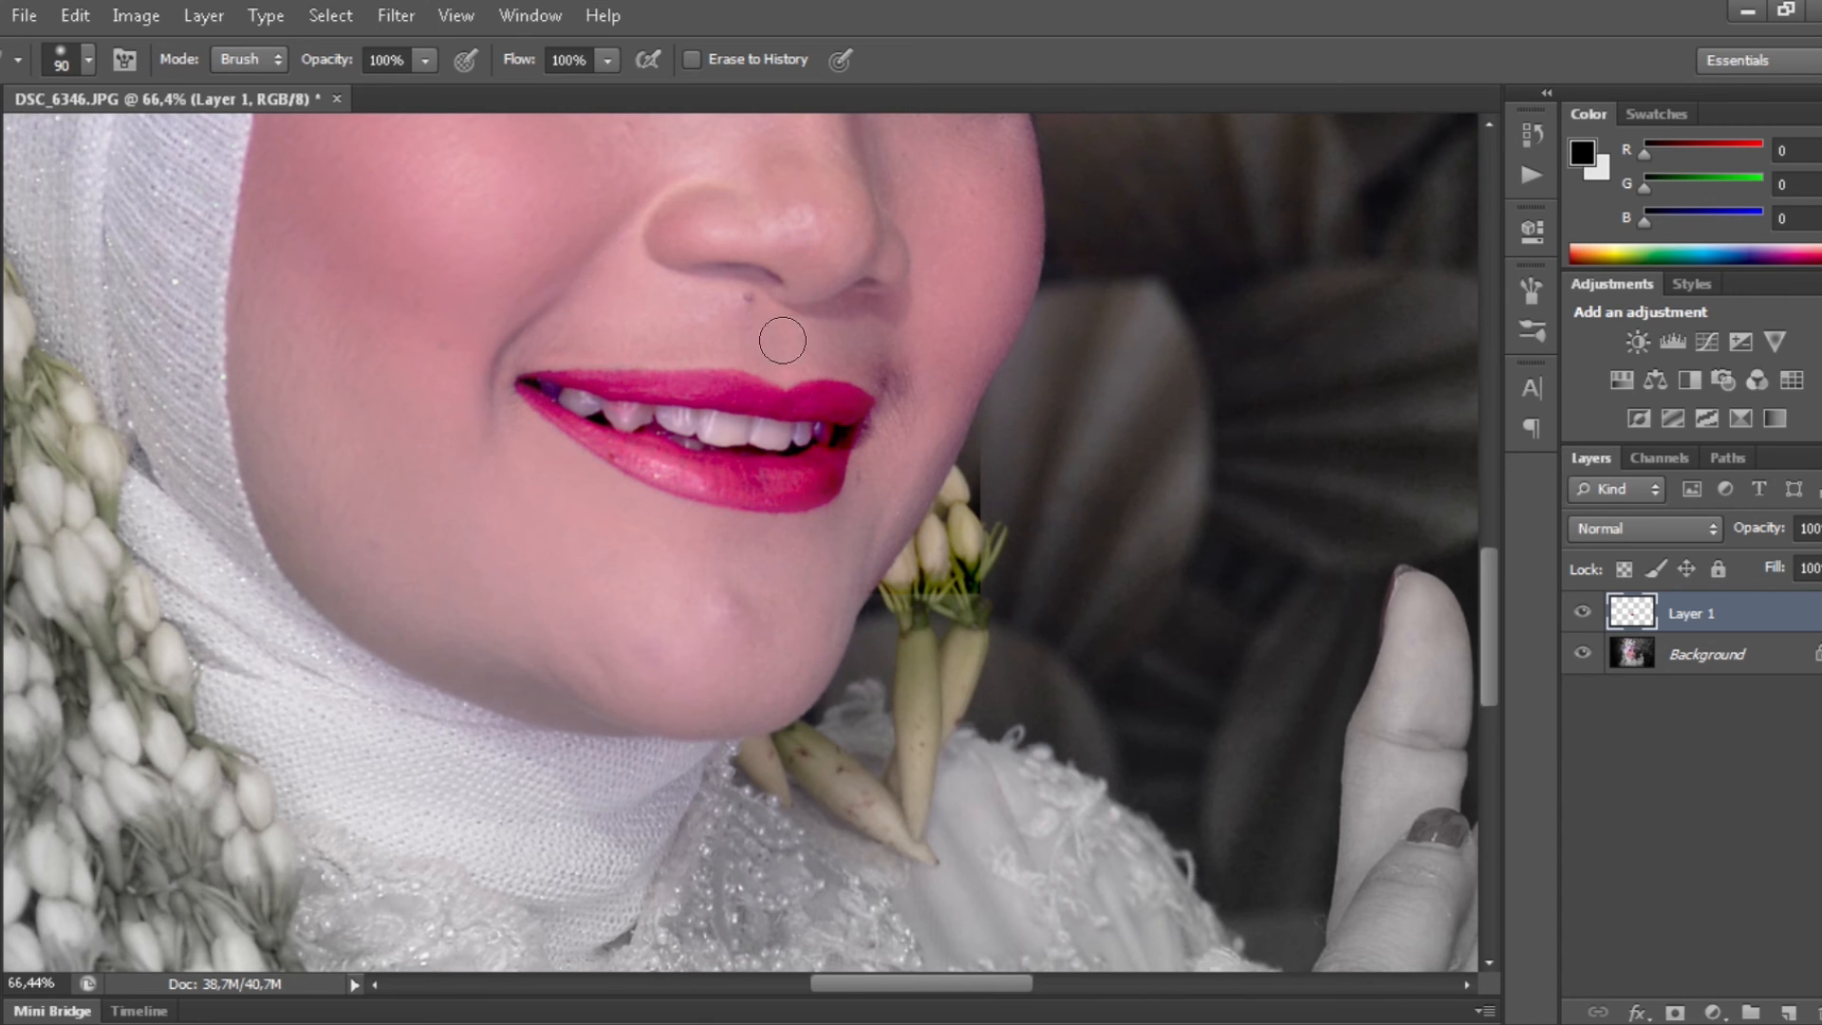
- Fit the portrait on screen, toggle Layer 1 on and off to compare the lips, then select Background
key(v)
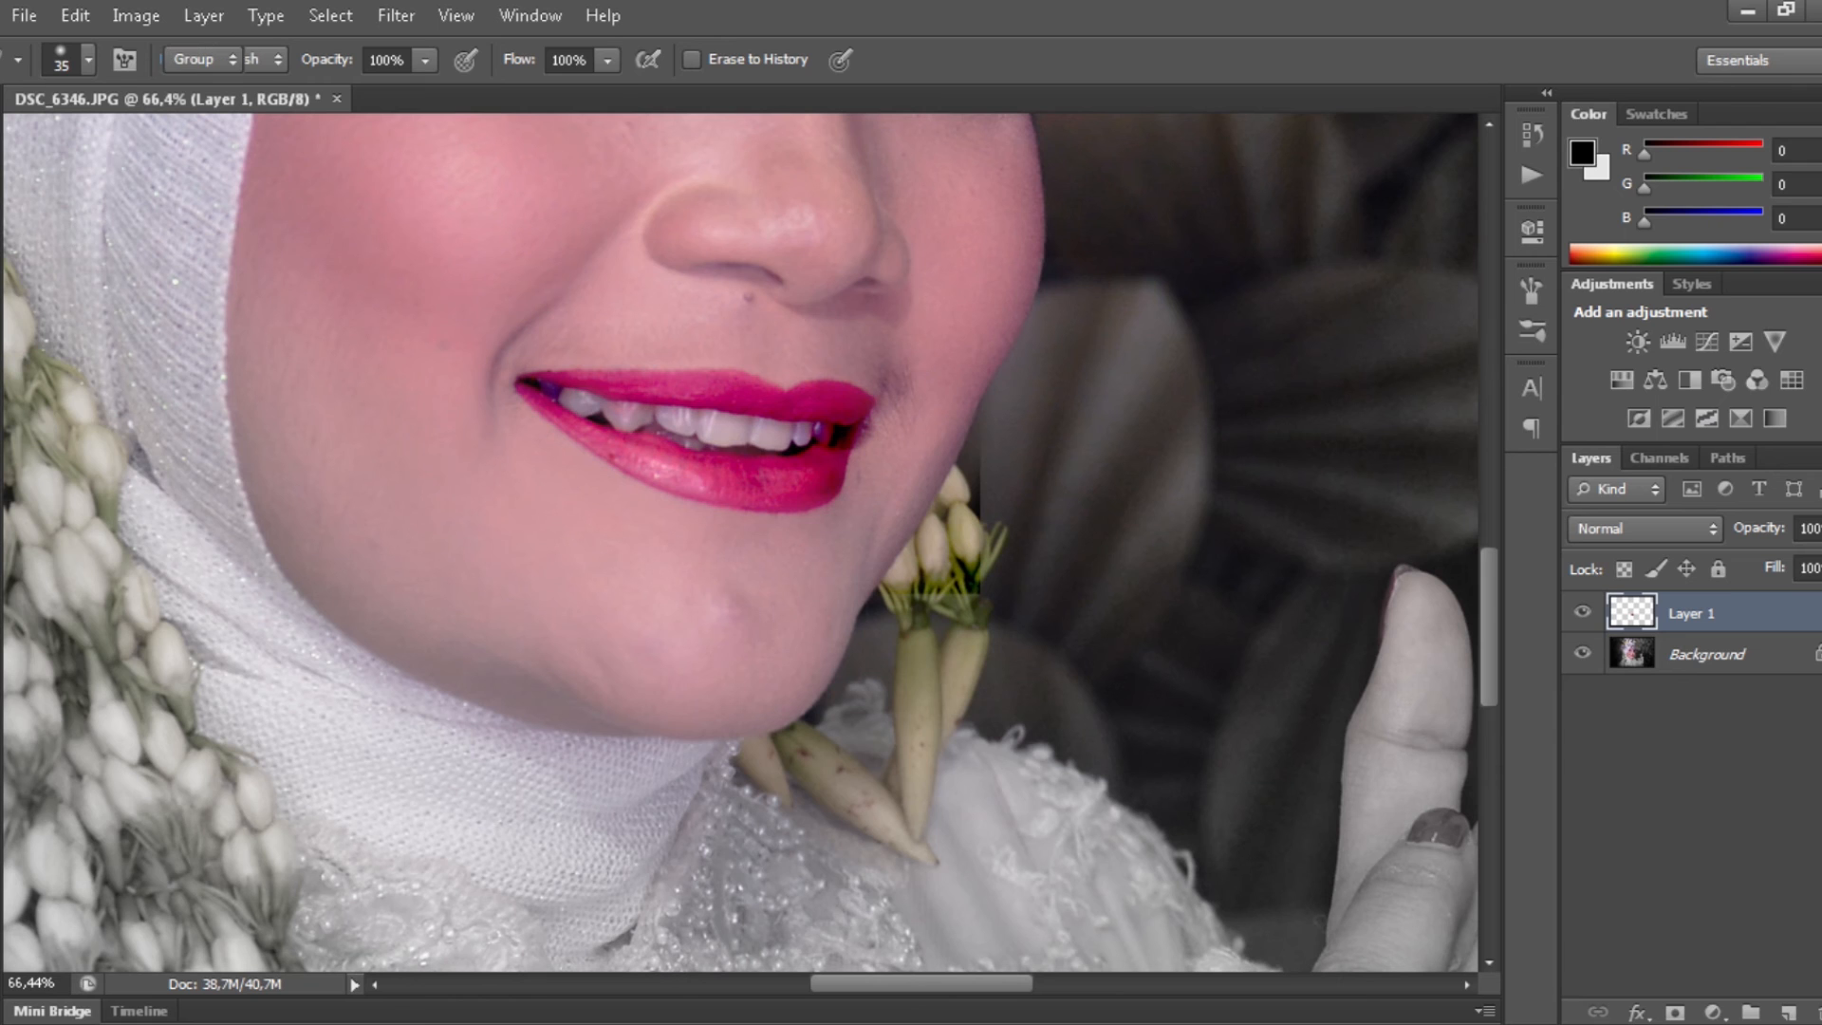
key(ctrl+0)
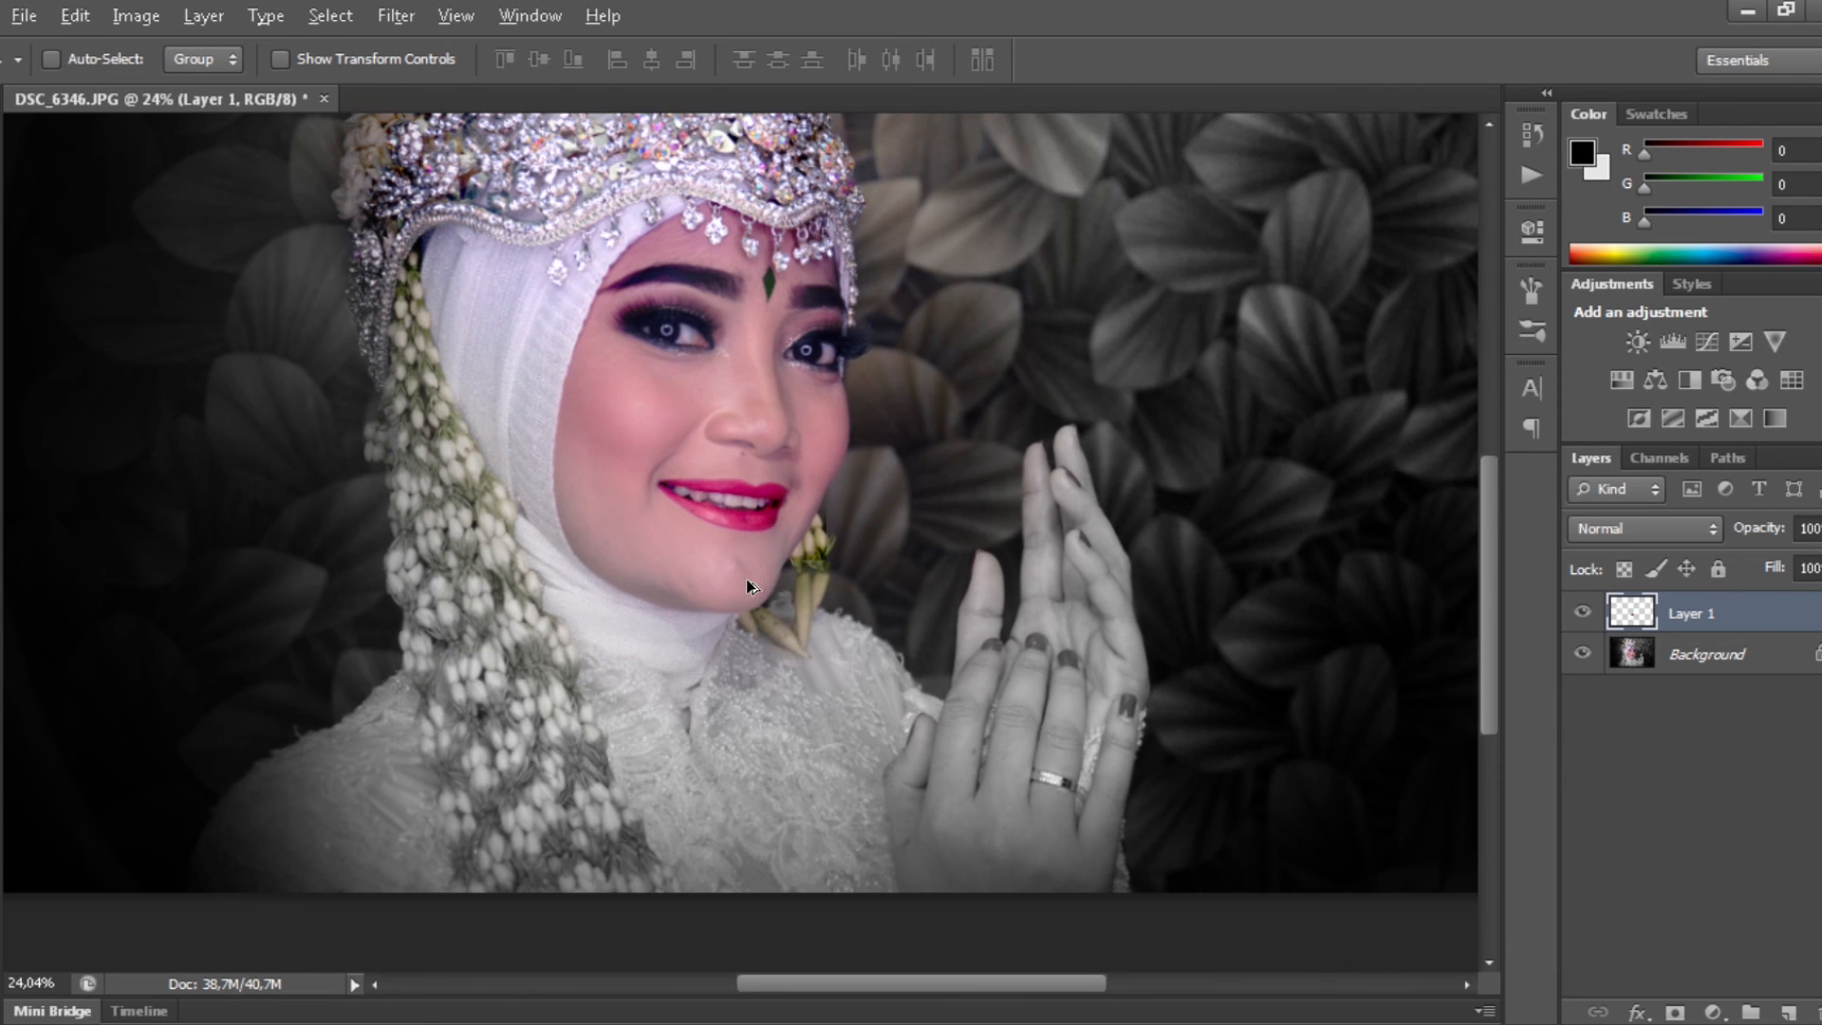
click(1583, 613)
click(1582, 613)
click(1582, 613)
click(1582, 613)
key(e)
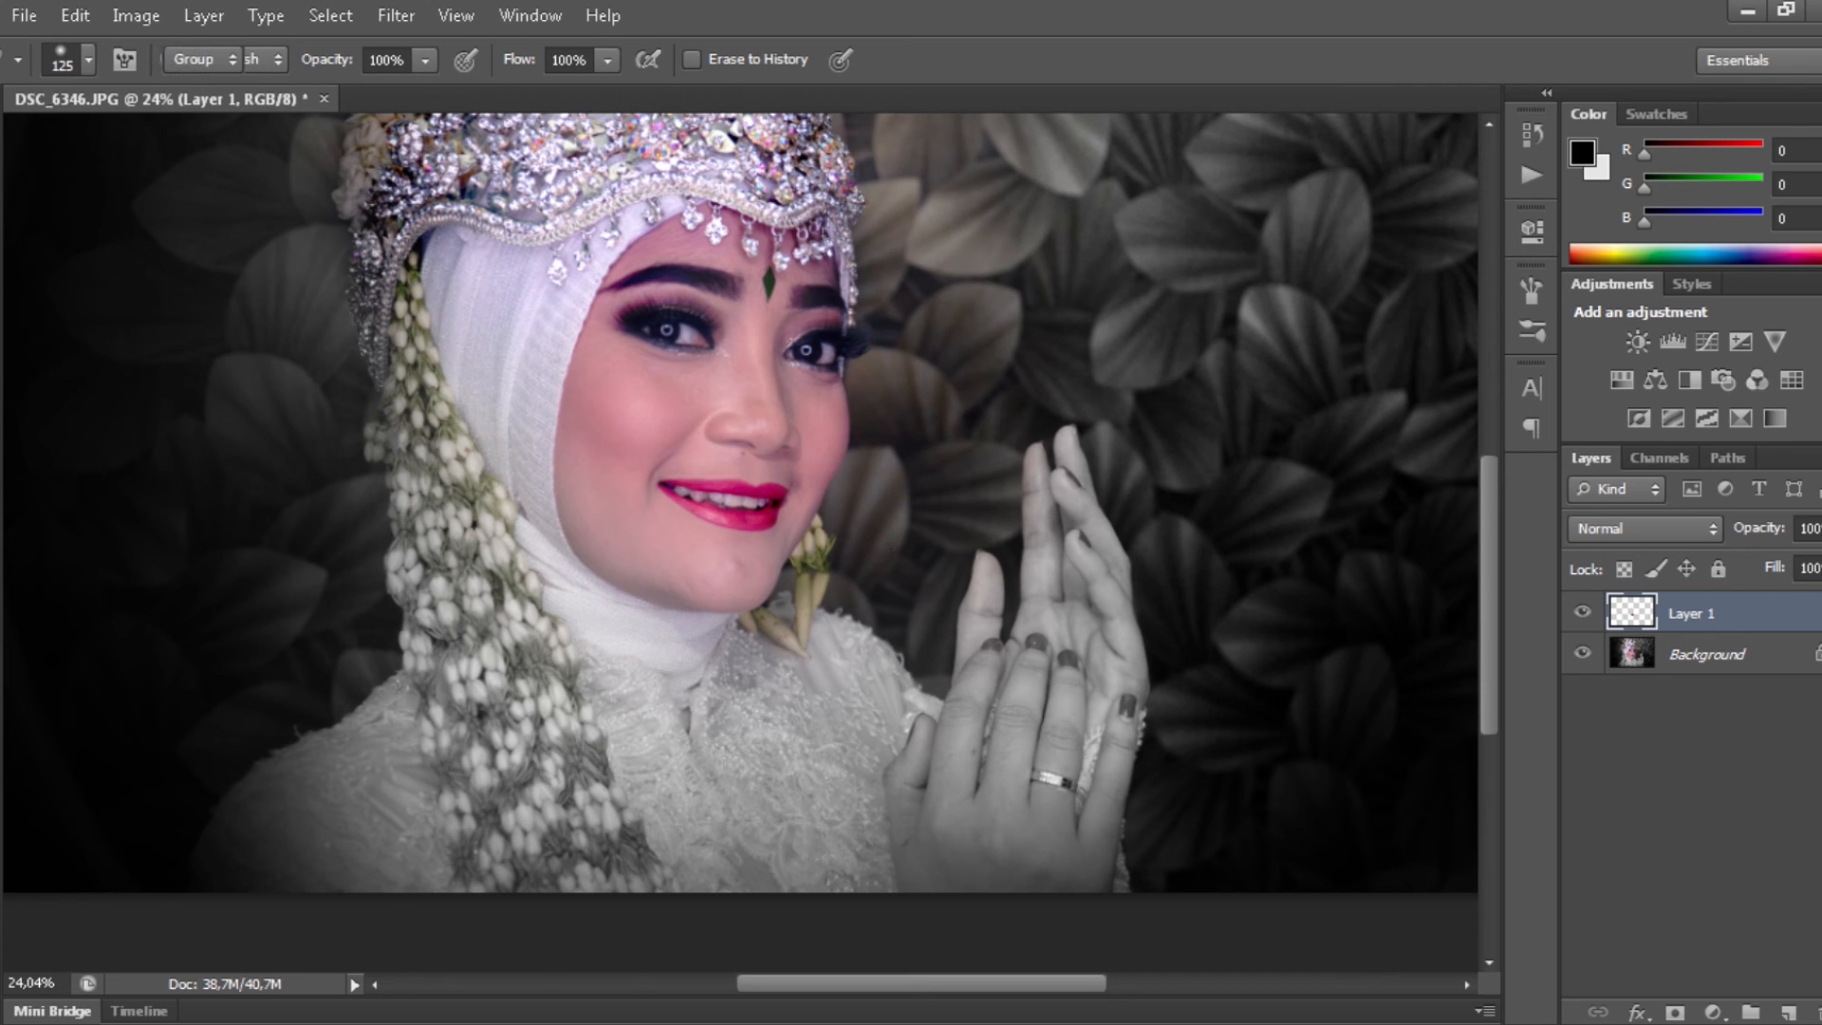
key(v)
click(1771, 657)
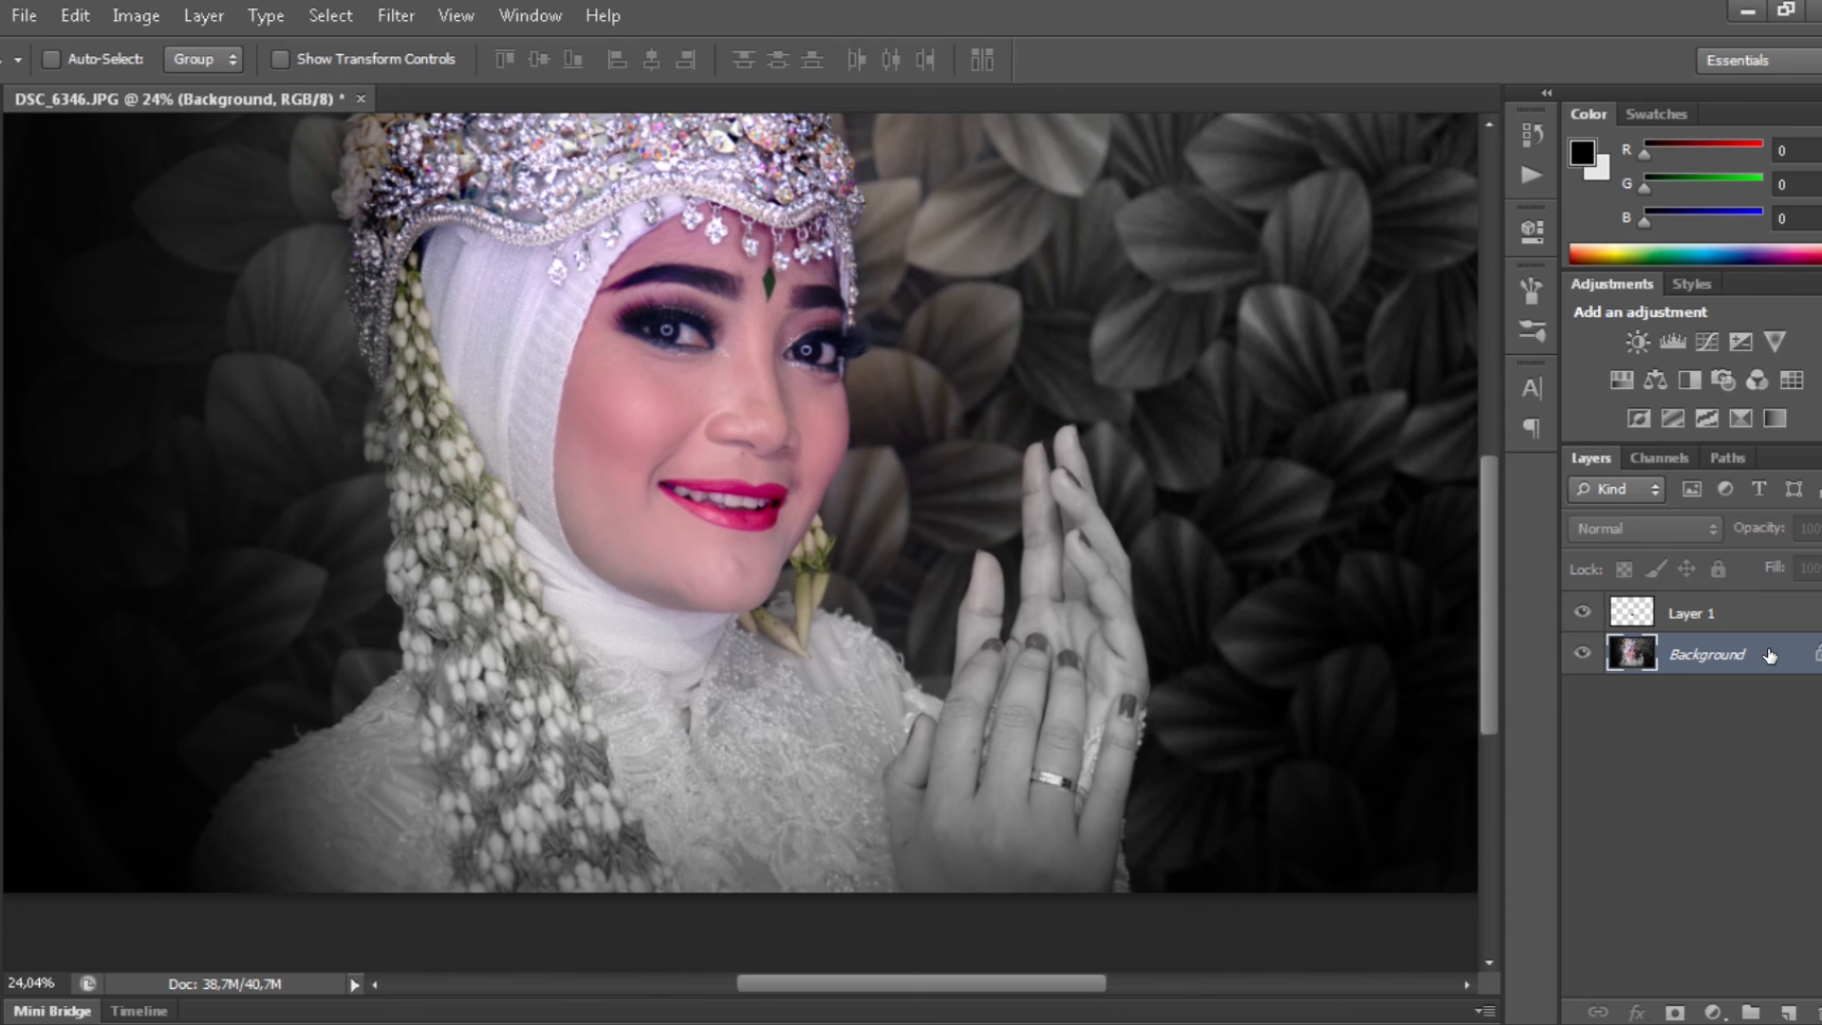
- Duplicate the Background layer and set the copy's Hue/Saturation saturation to -100
key(ctrl+j)
key(ctrl+u)
drag(1460, 263, 1224, 255)
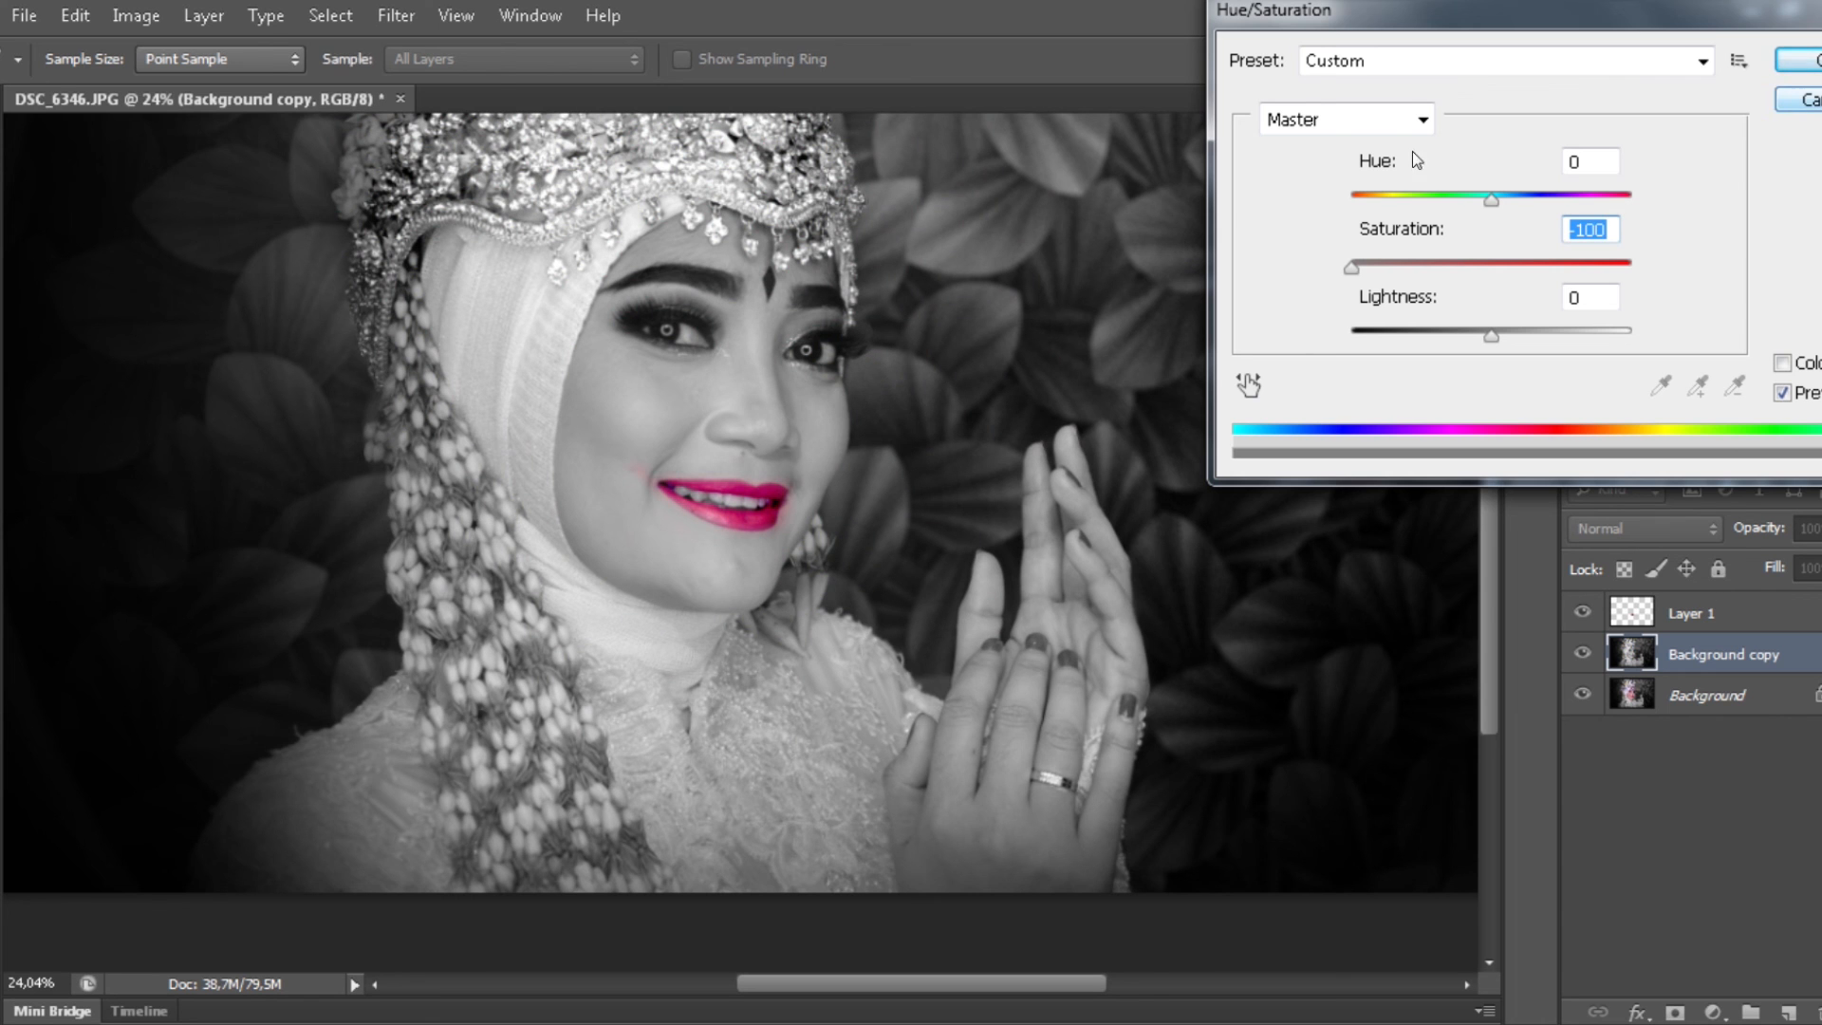
key(Return)
scroll(655, 503, up, 4)
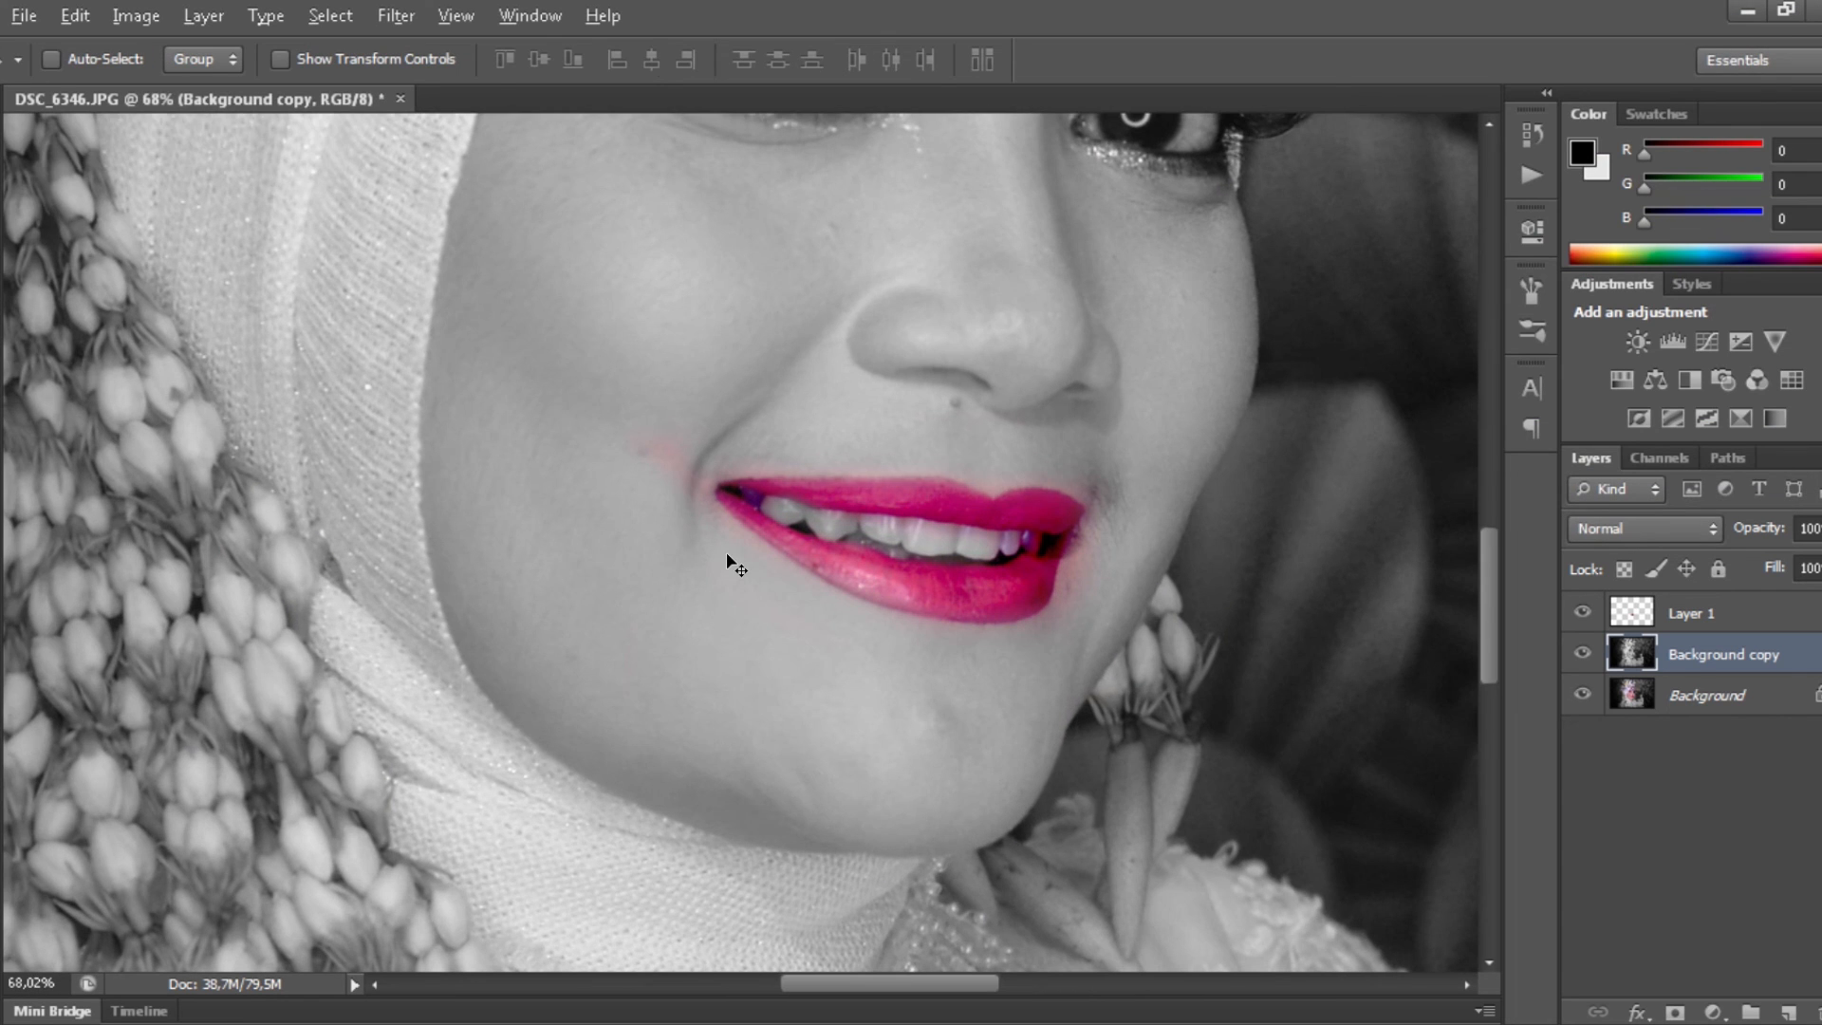
- Erase the leftover pink tint beside the mouth from Layer 1, then zoom back out
click(1709, 614)
key(e)
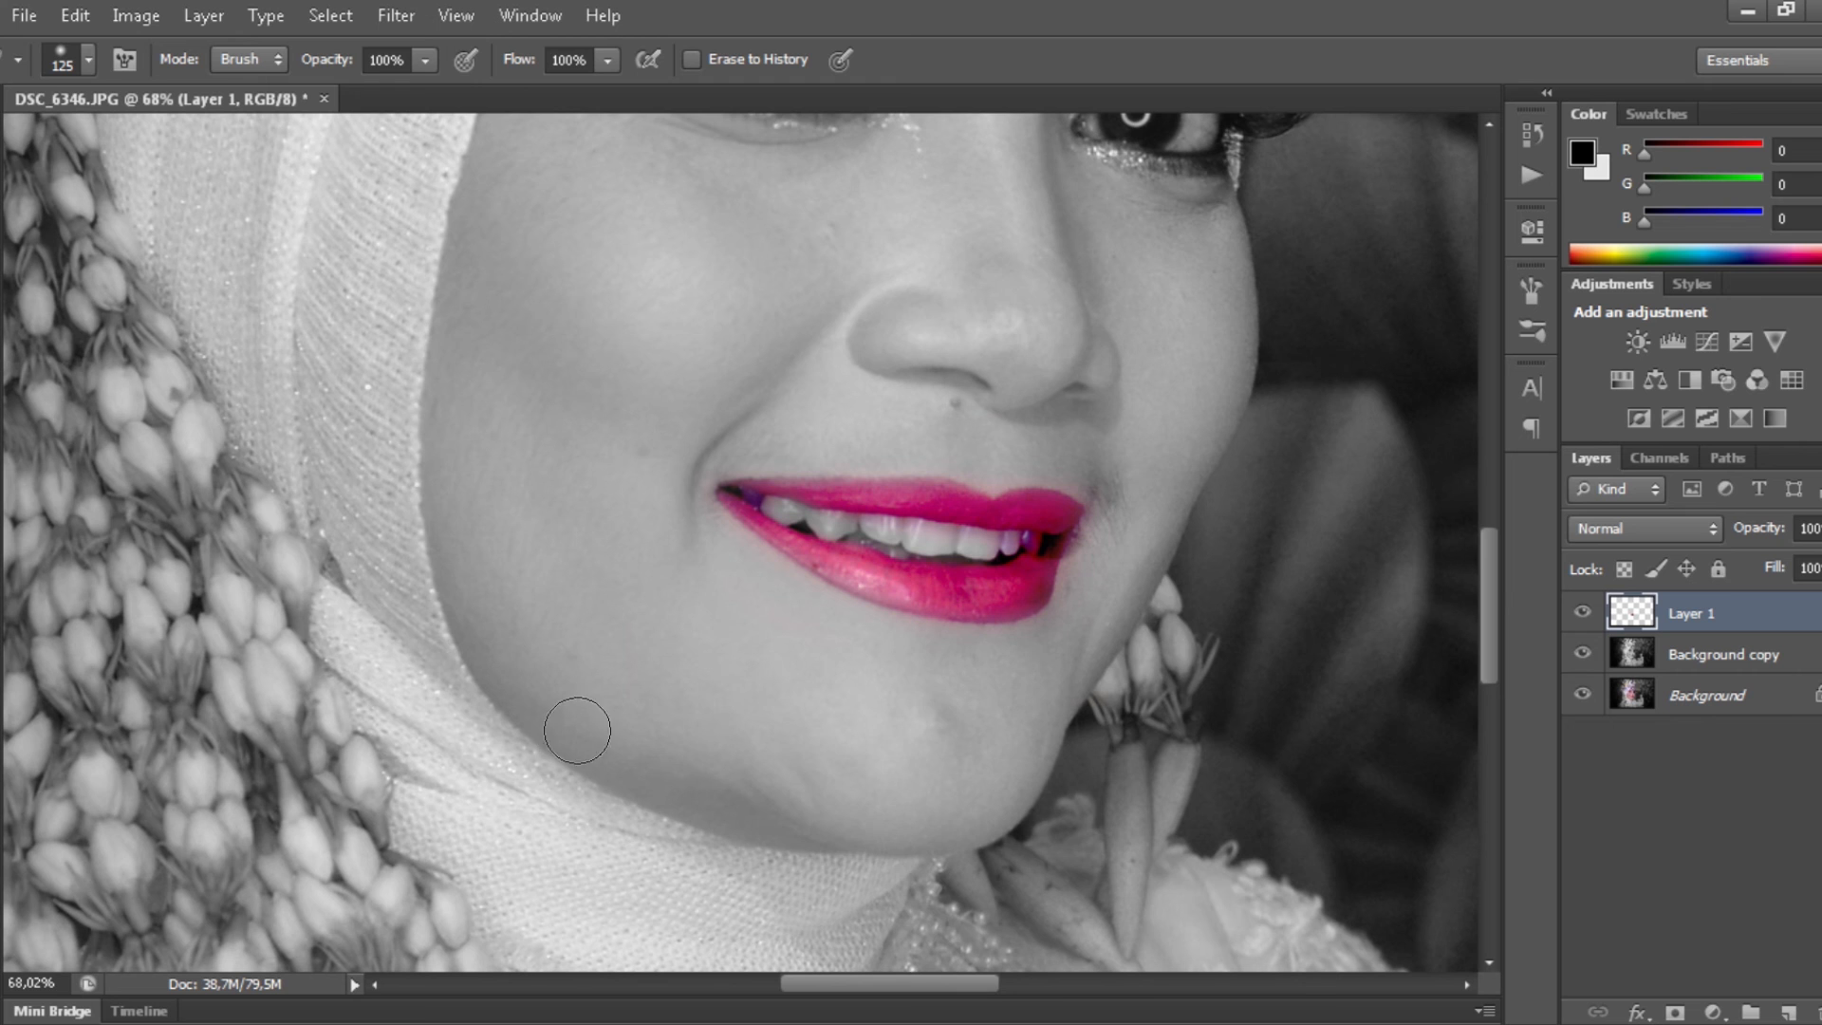
key(v)
scroll(930, 718, down, 2)
scroll(935, 712, down, 4)
scroll(835, 608, up, 2)
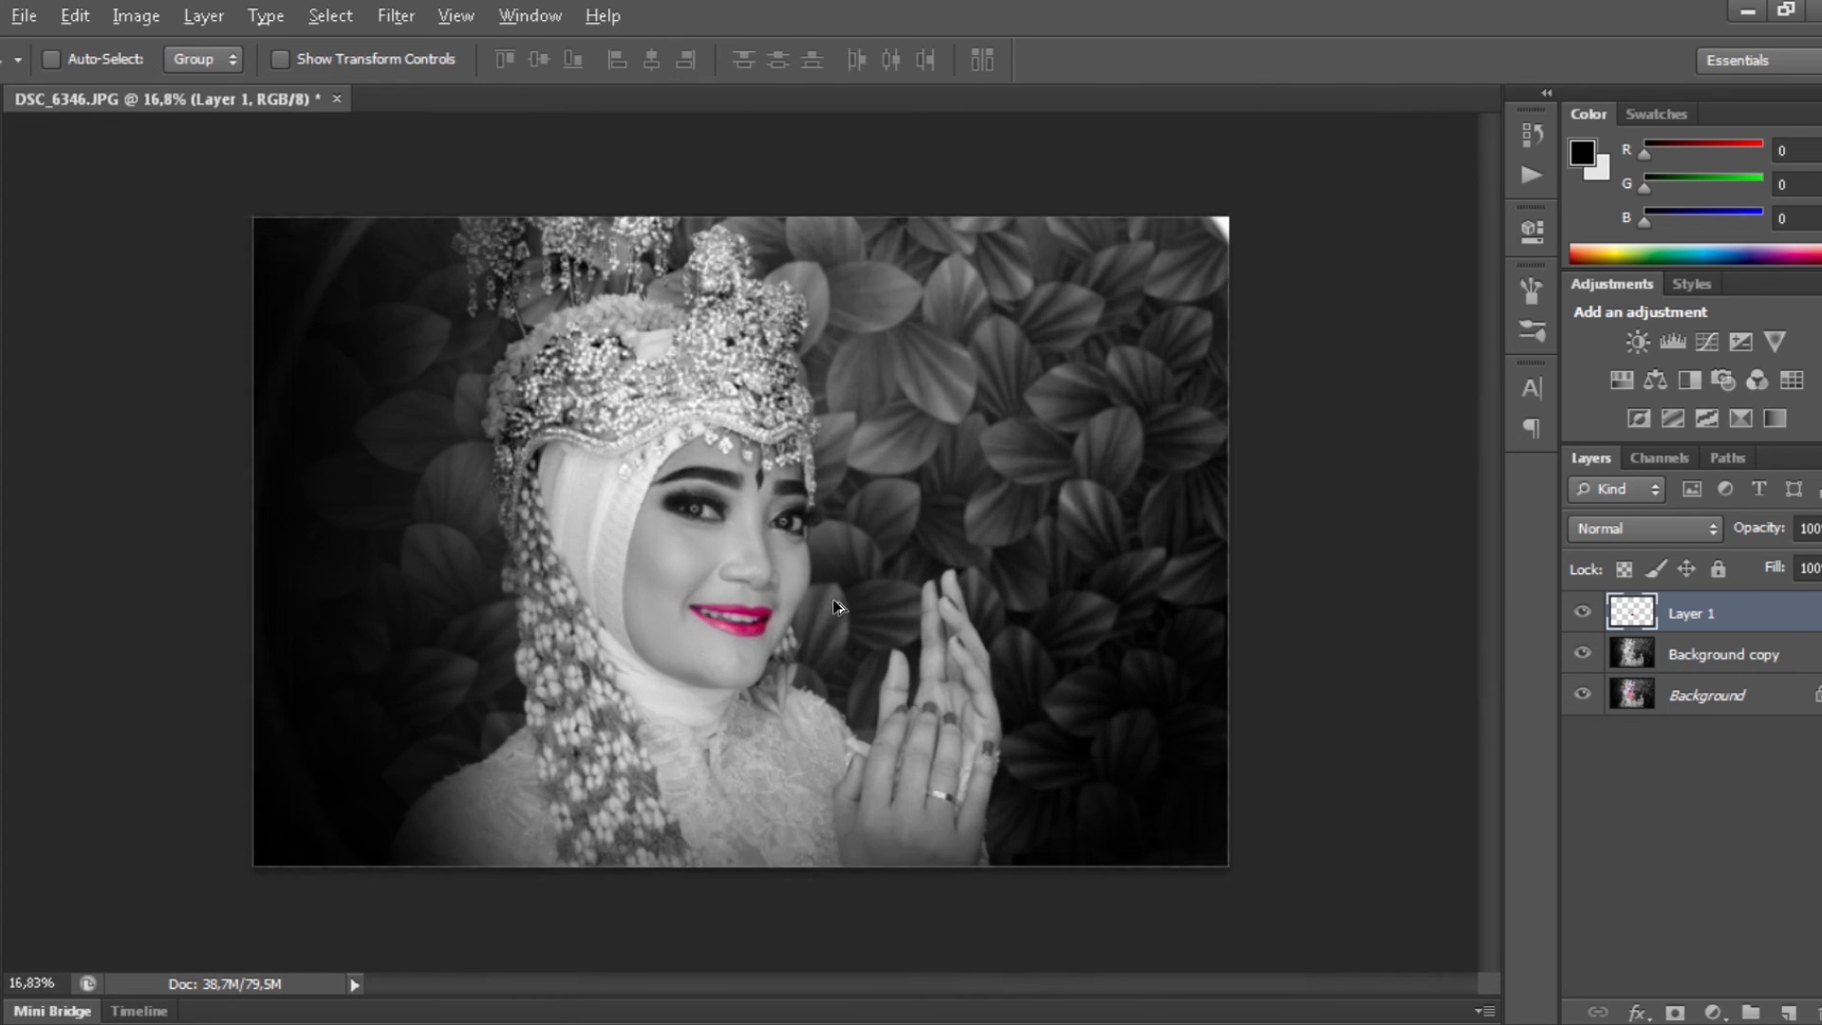
scroll(835, 607, down, 2)
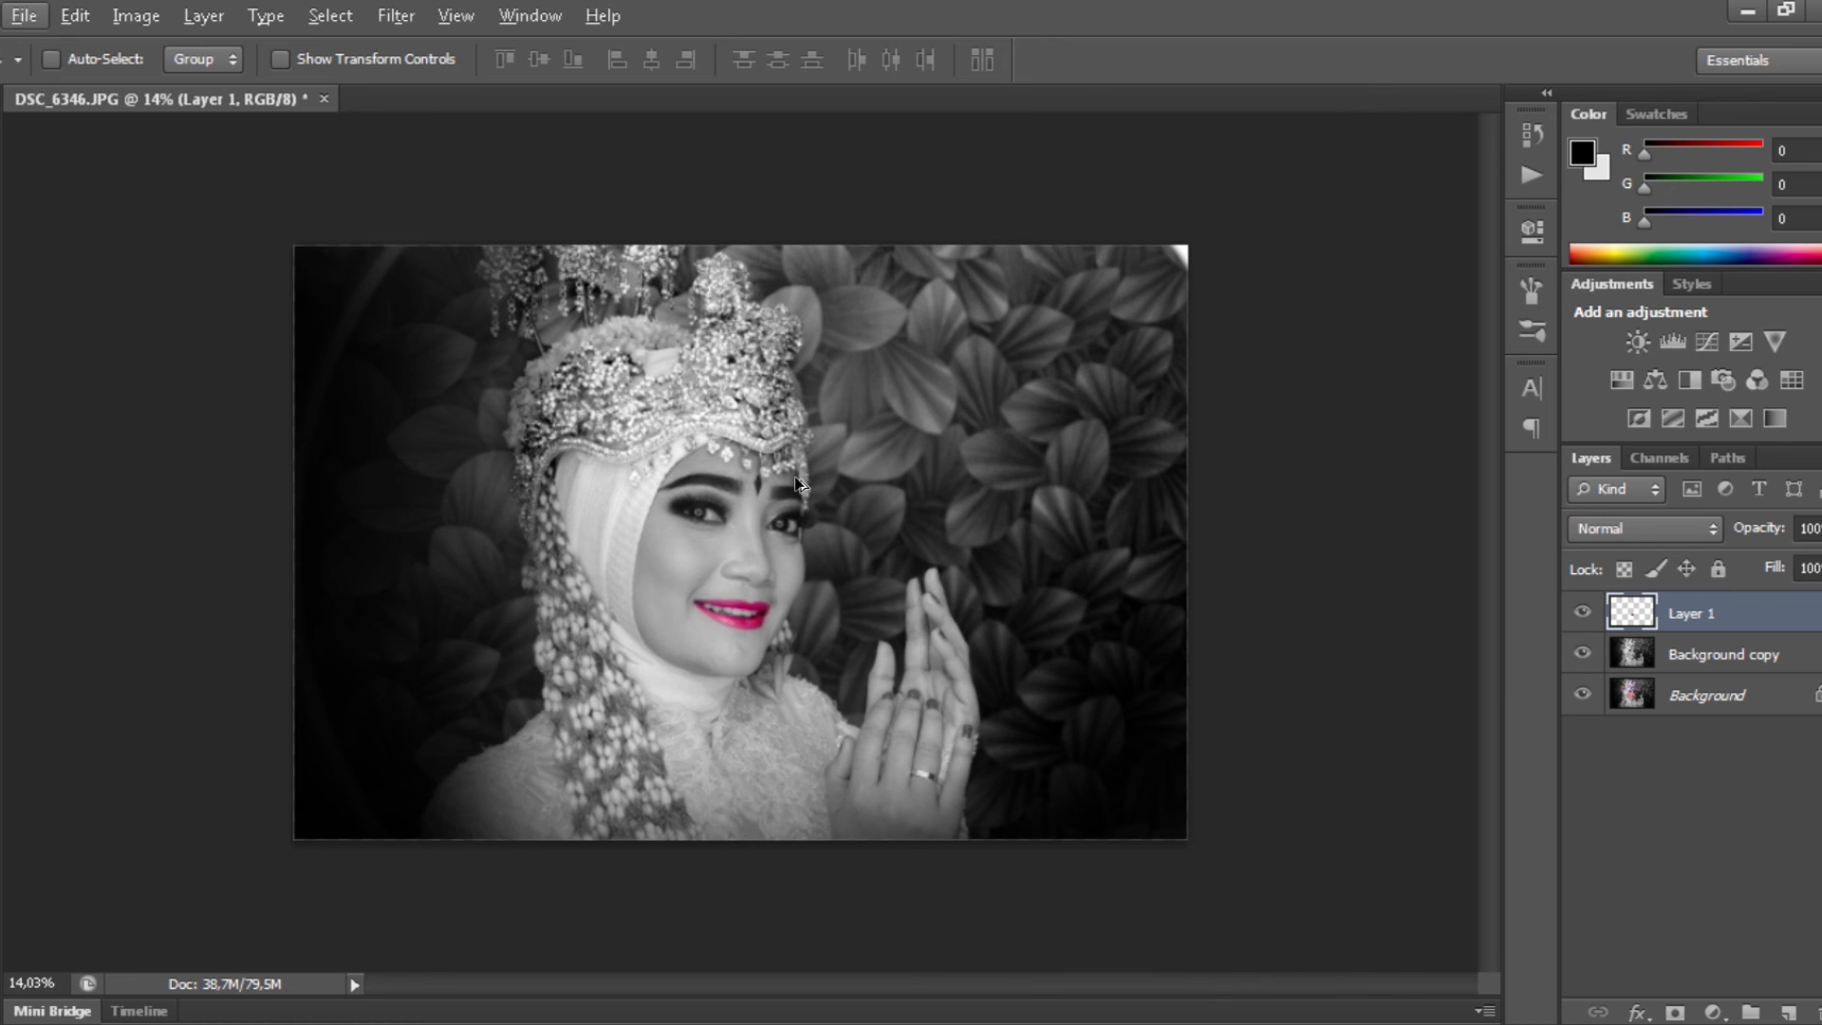
scroll(800, 484, up, 1)
- Paste the 'GRAFISAE Channel' text layer and scale it up in the photo's upper right
key(ctrl+v)
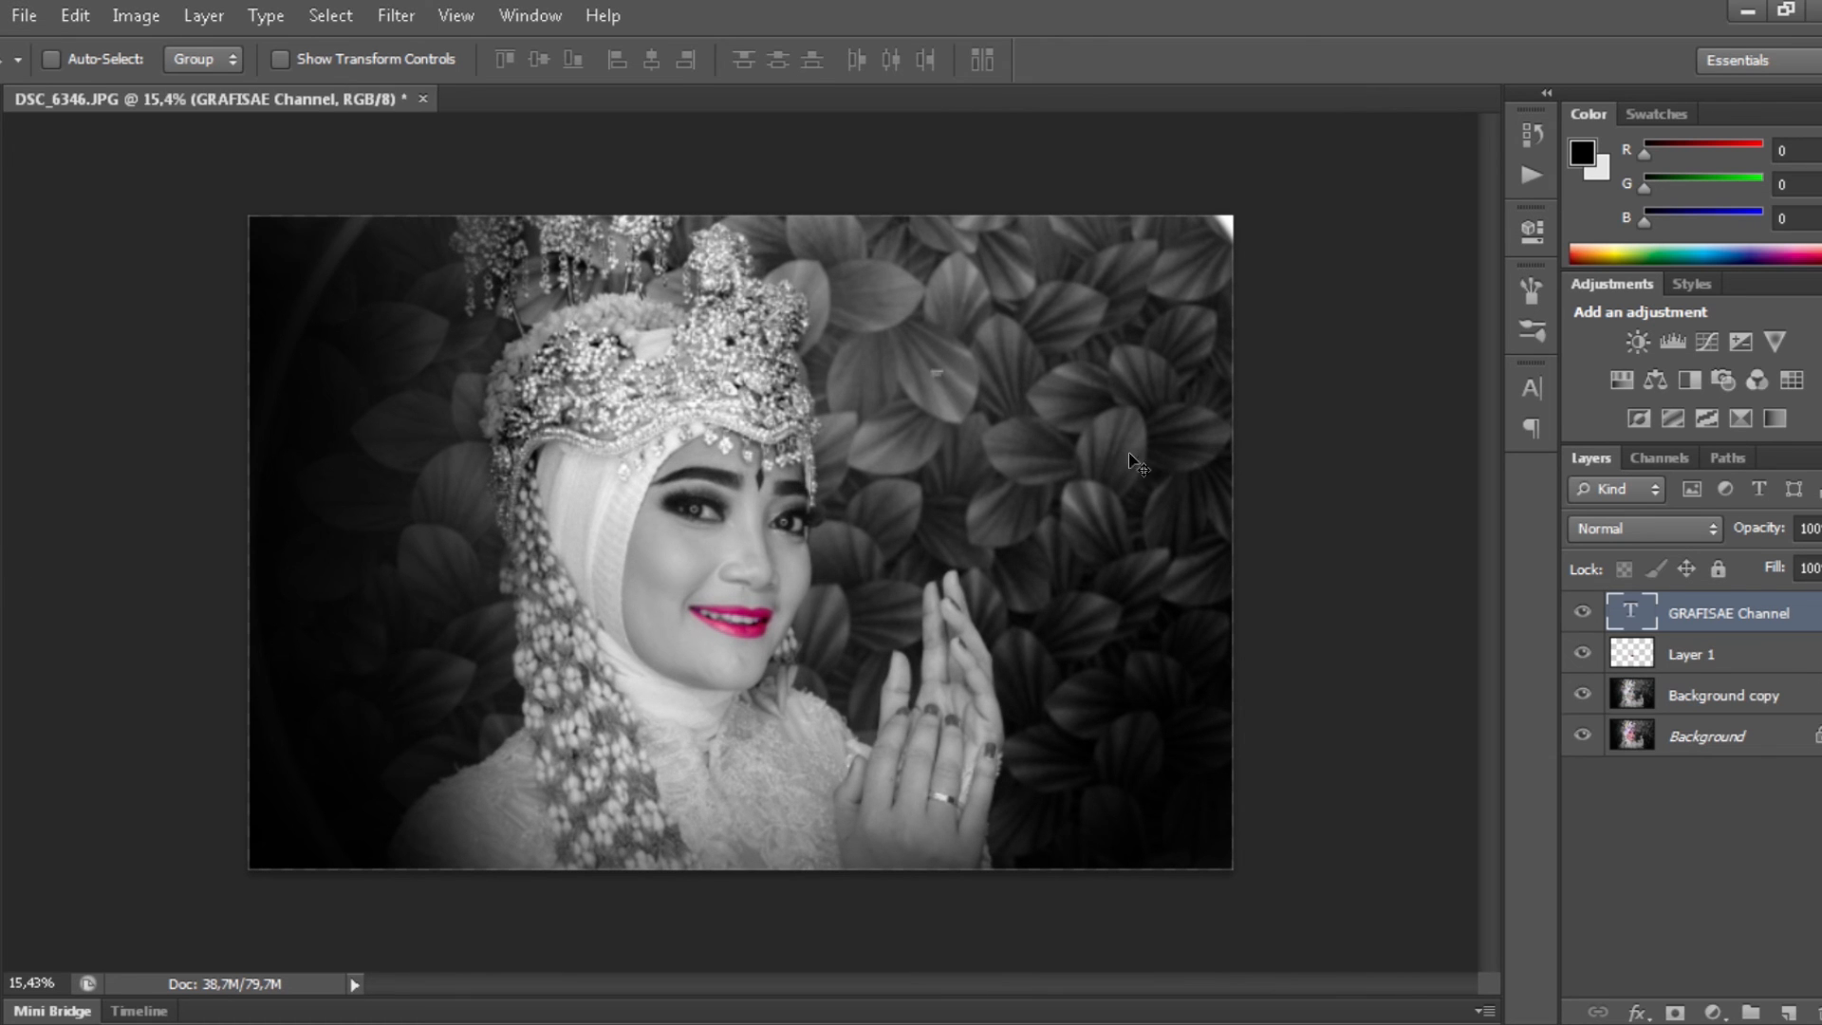
key(ctrl+t)
drag(936, 373, 1262, 527)
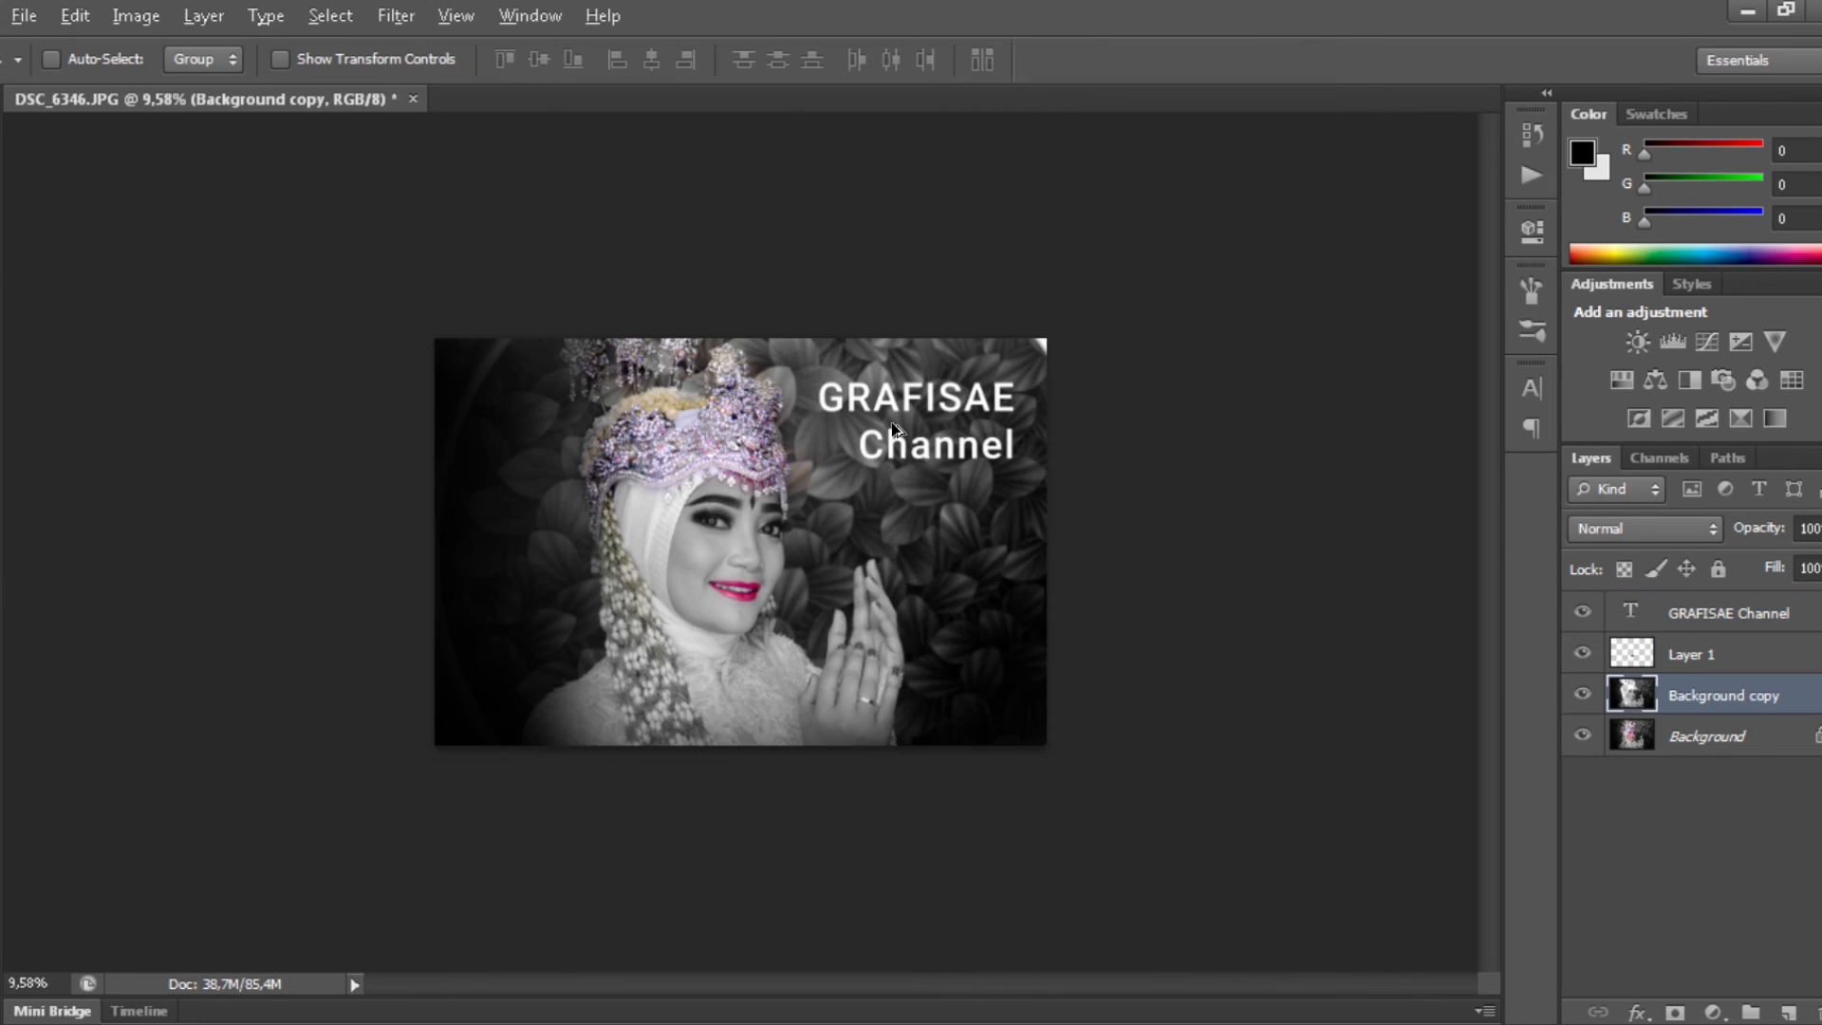
scroll(826, 519, up, 3)
scroll(826, 519, up, 1)
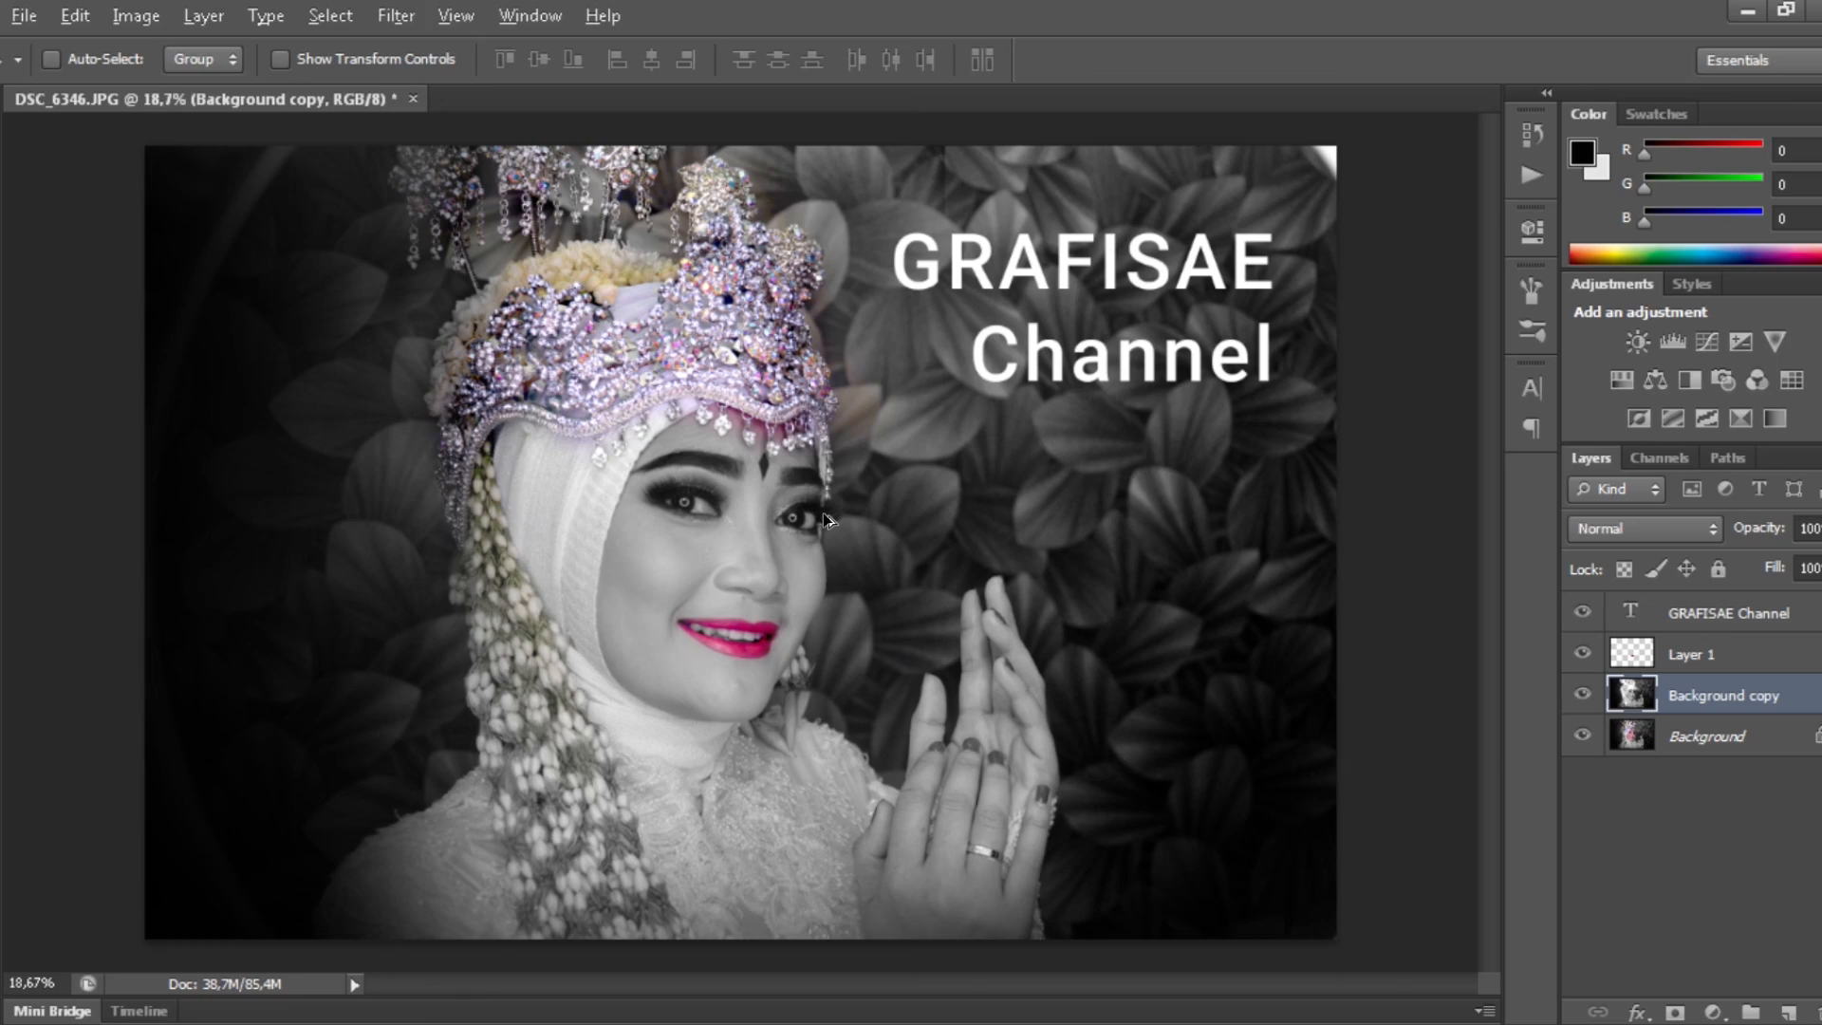
key(f)
key(f)
scroll(1101, 546, up, 10)
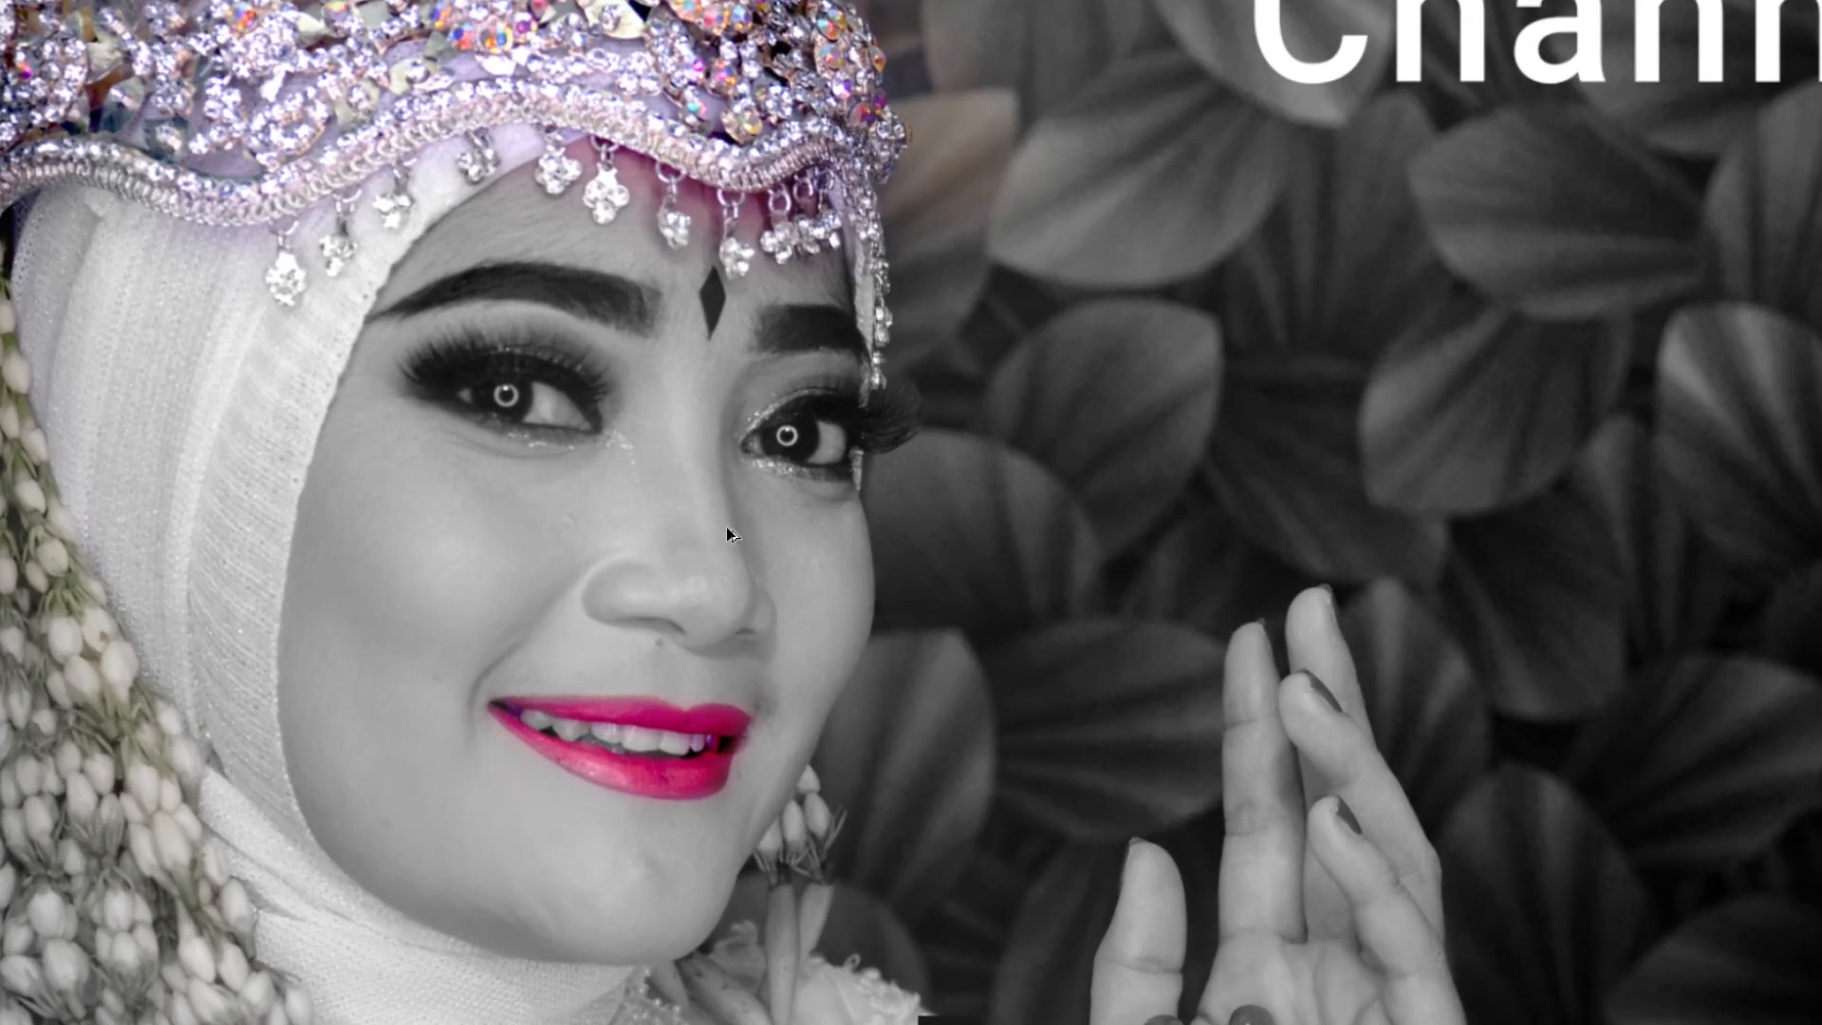